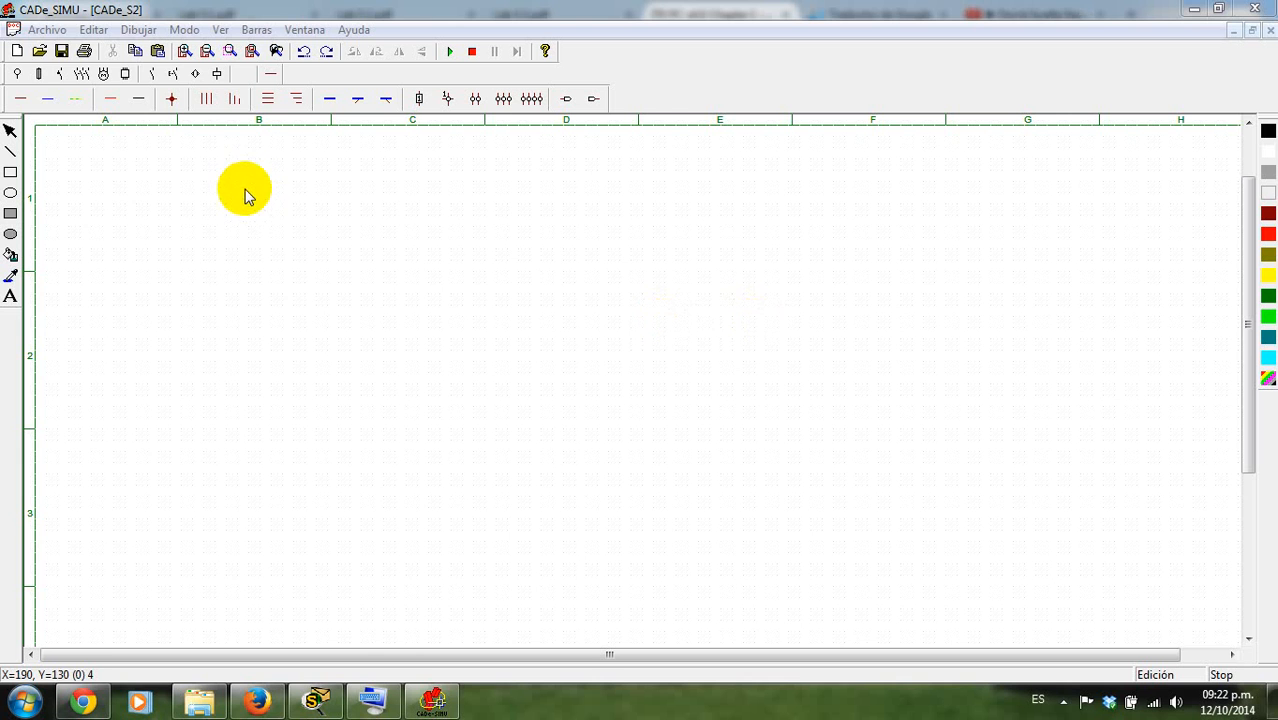
- Place a three-phase L1-L2-L3-PE supply near the sheet's upper-left corner and a three-pole motor protection breaker below it
click(16, 73)
click(249, 99)
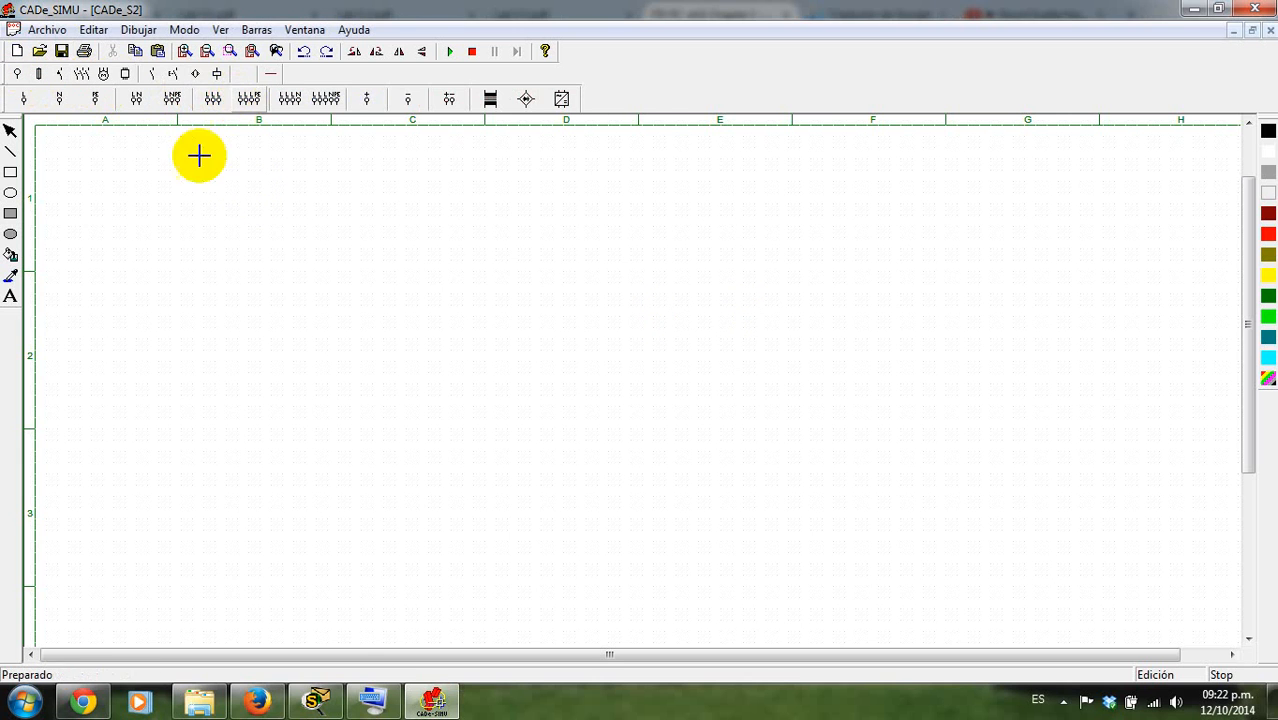
click(138, 197)
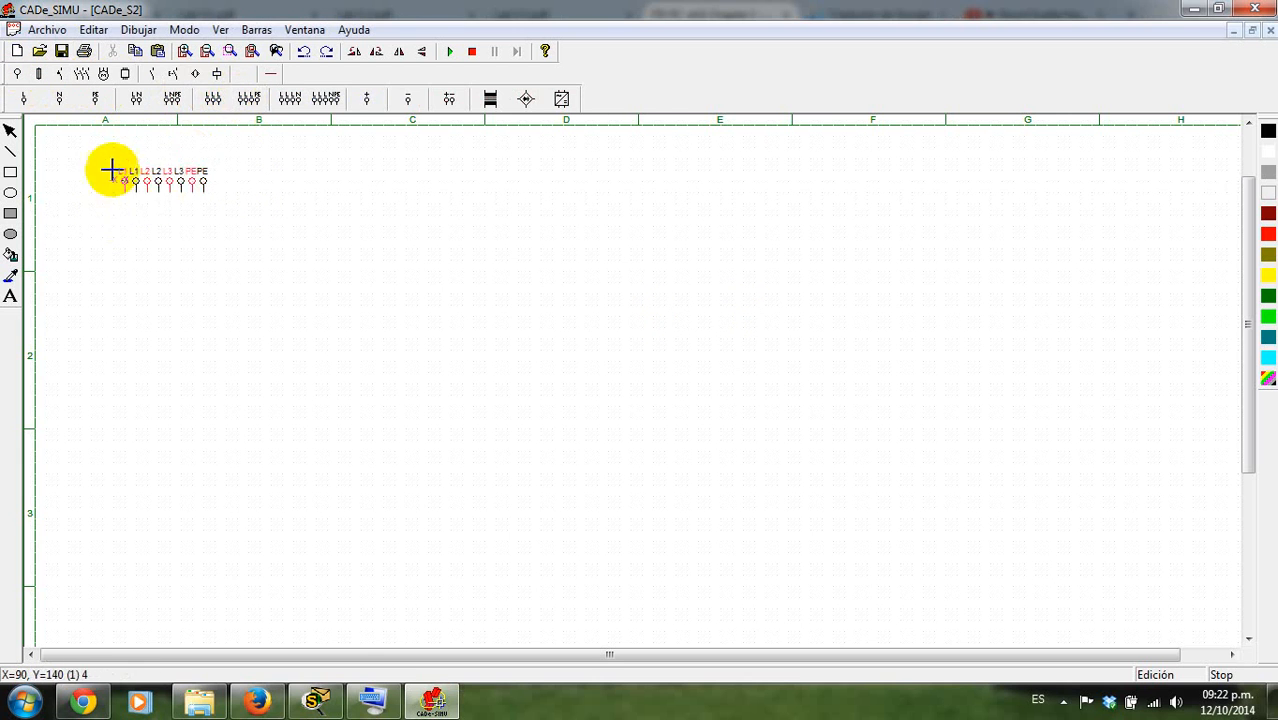
click(61, 75)
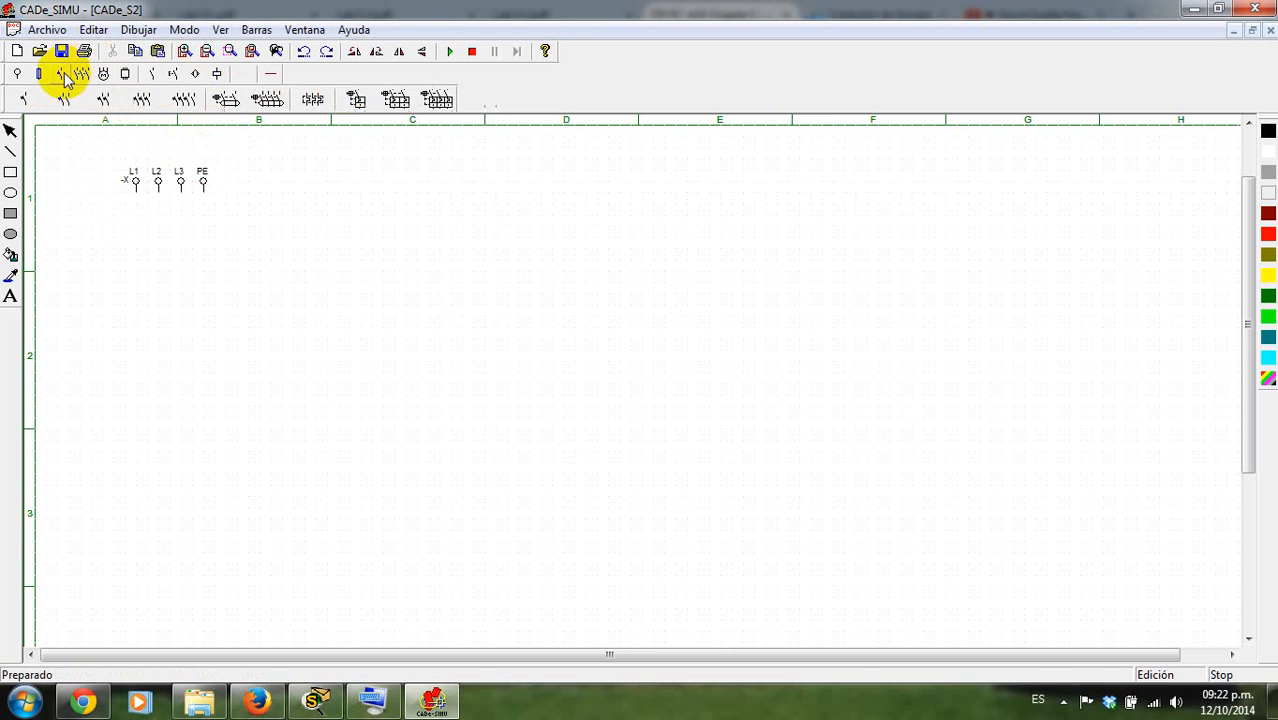
click(437, 99)
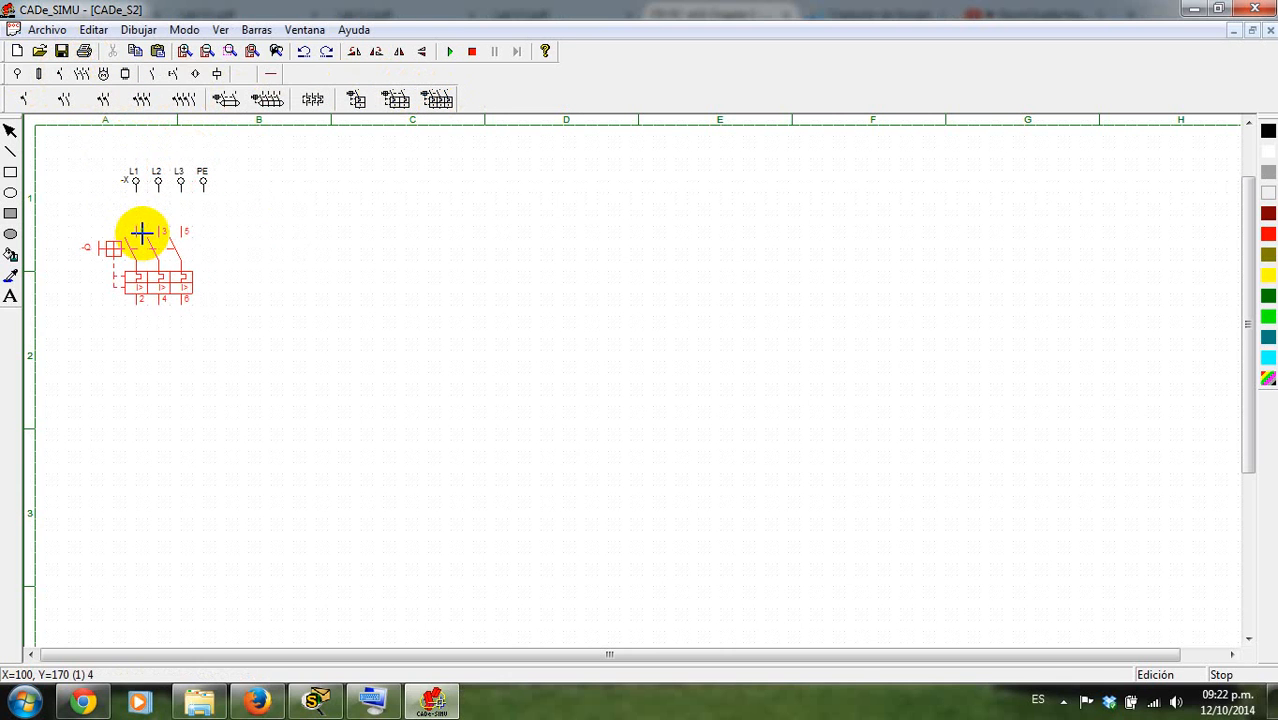
click(141, 228)
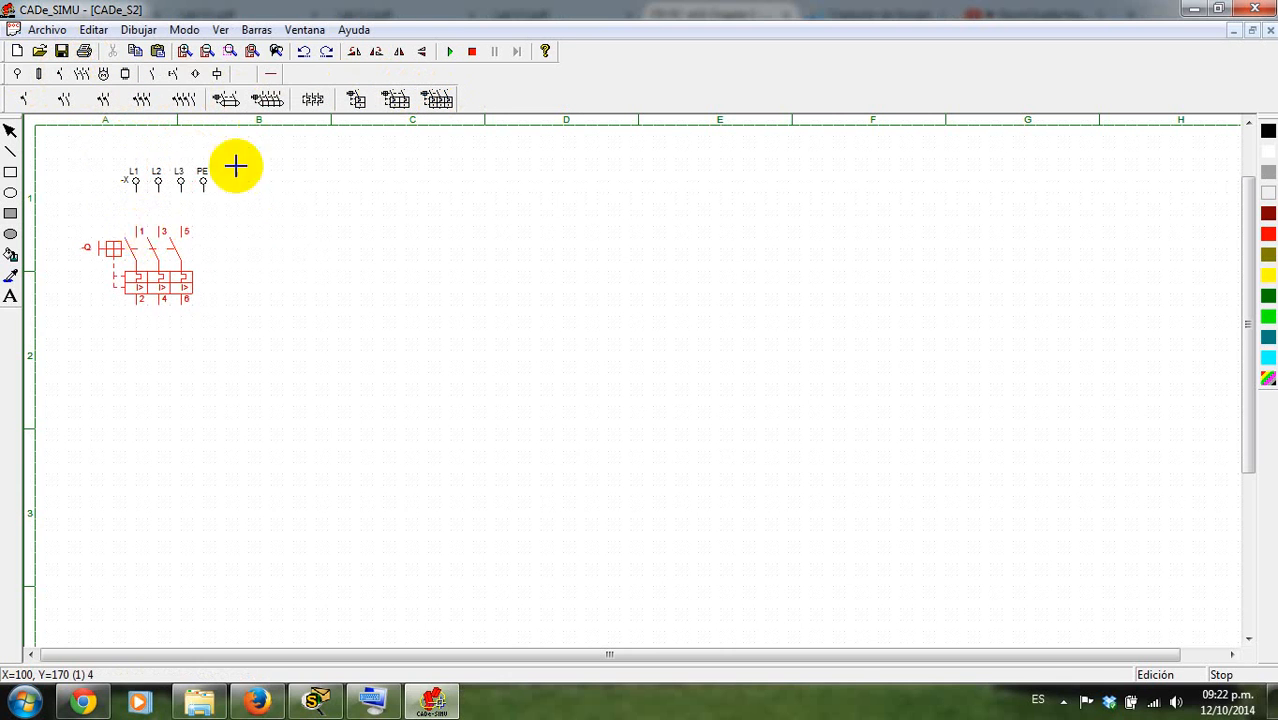
- Place a three-pole contactor below the breaker, aligned with its three poles
click(86, 77)
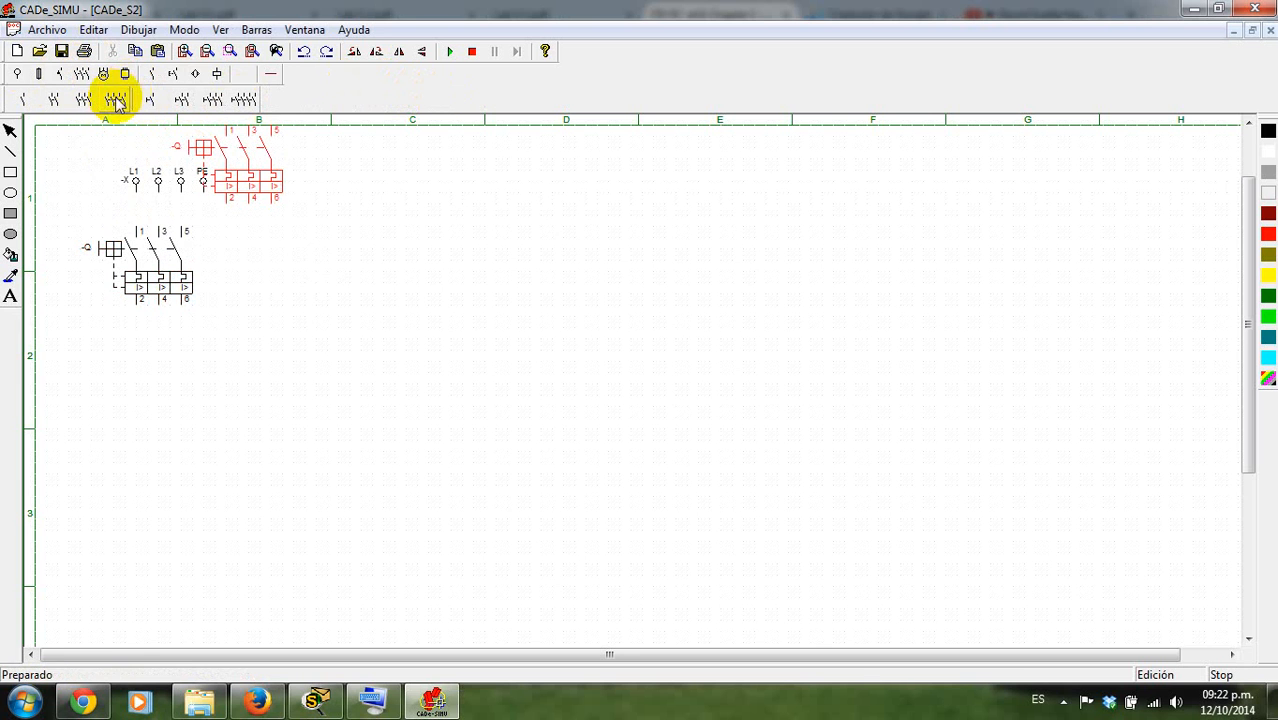
click(113, 101)
click(86, 100)
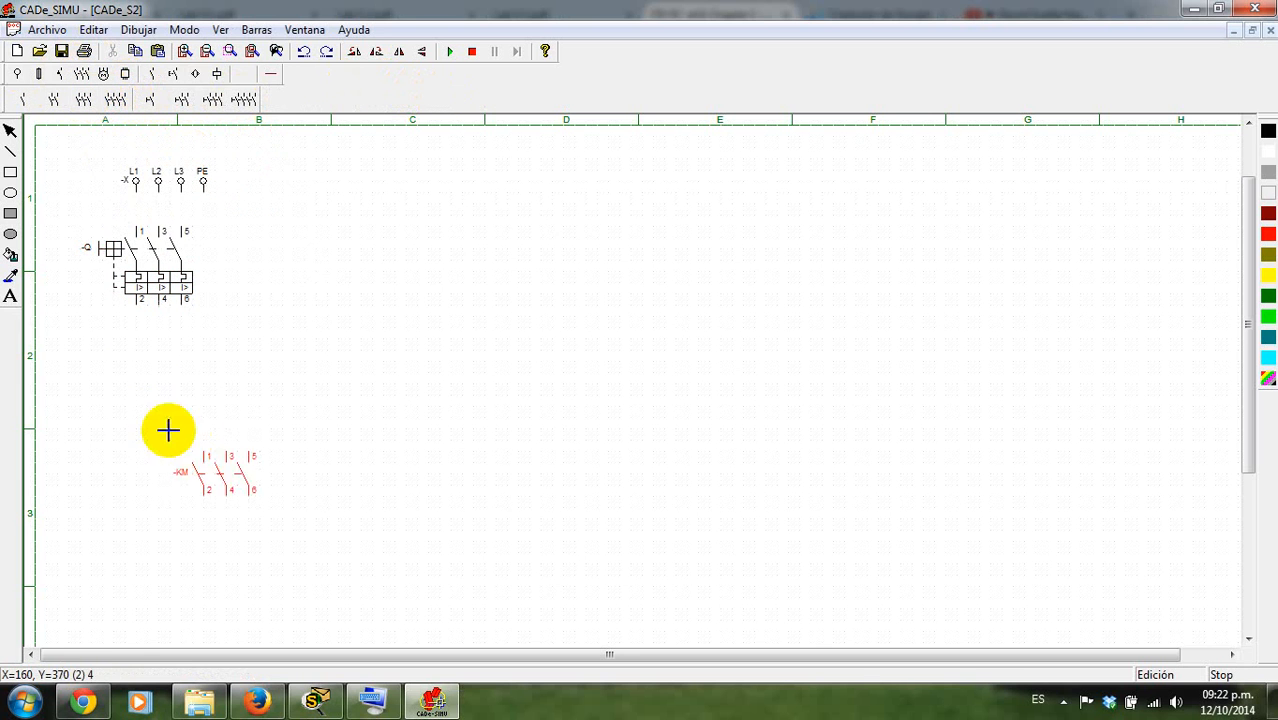
click(143, 362)
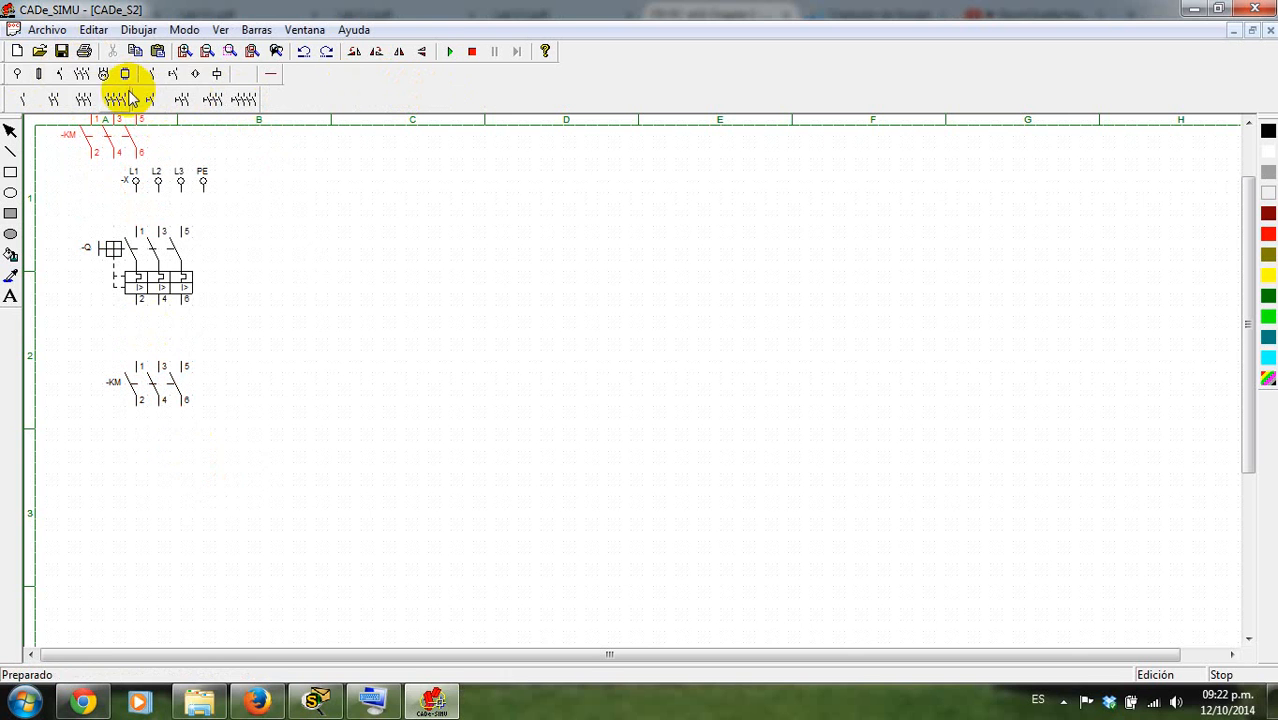
- Place a three-pole thermal relay below the contactor and a three-phase motor with PE below the relay
click(64, 74)
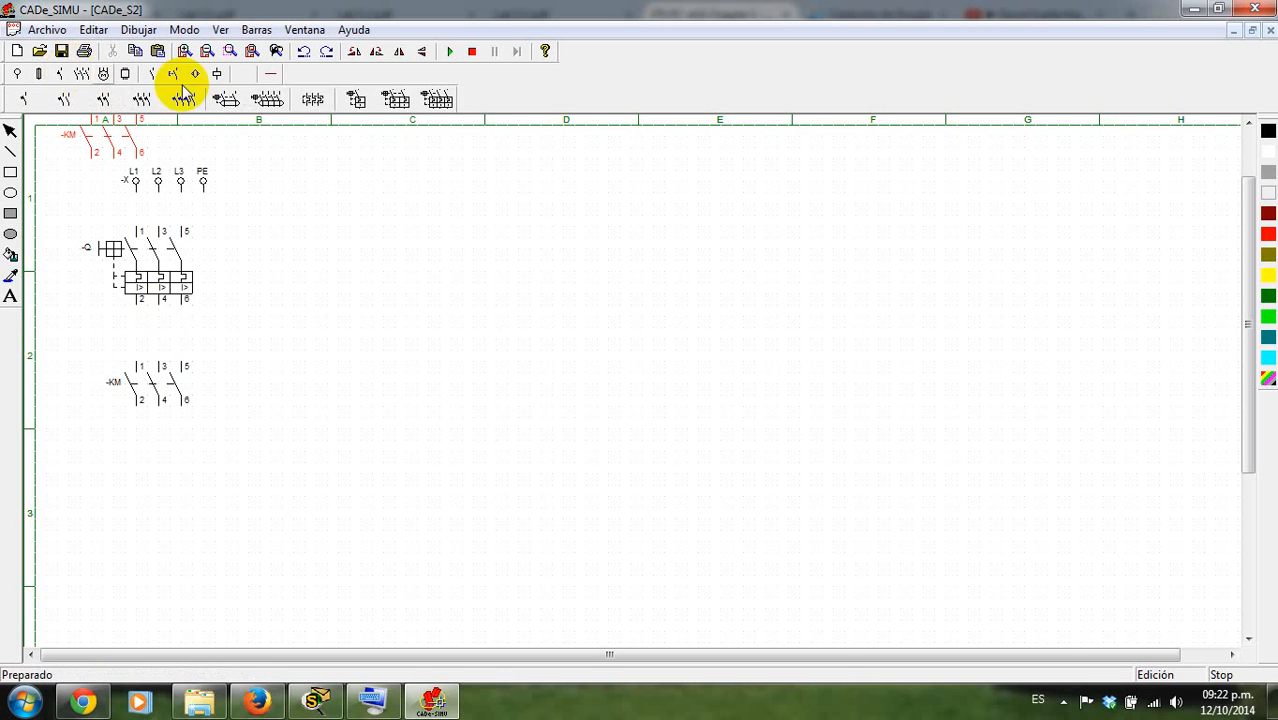
click(315, 97)
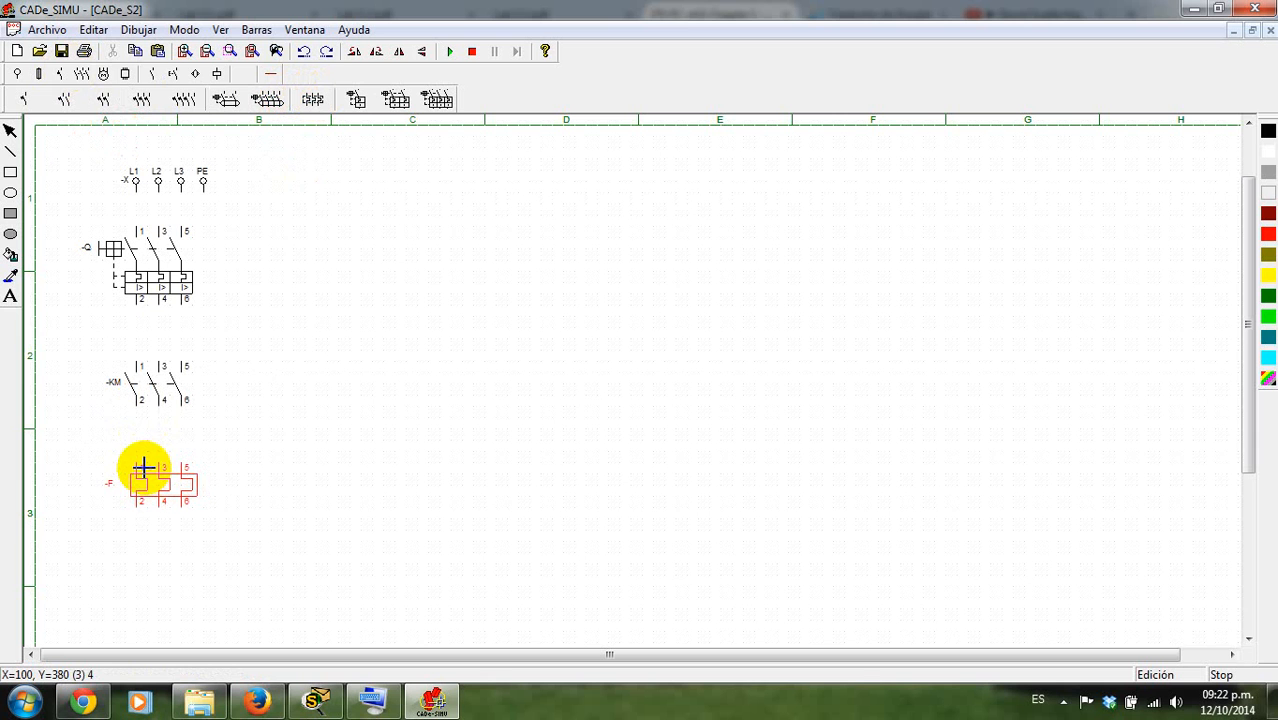
click(142, 467)
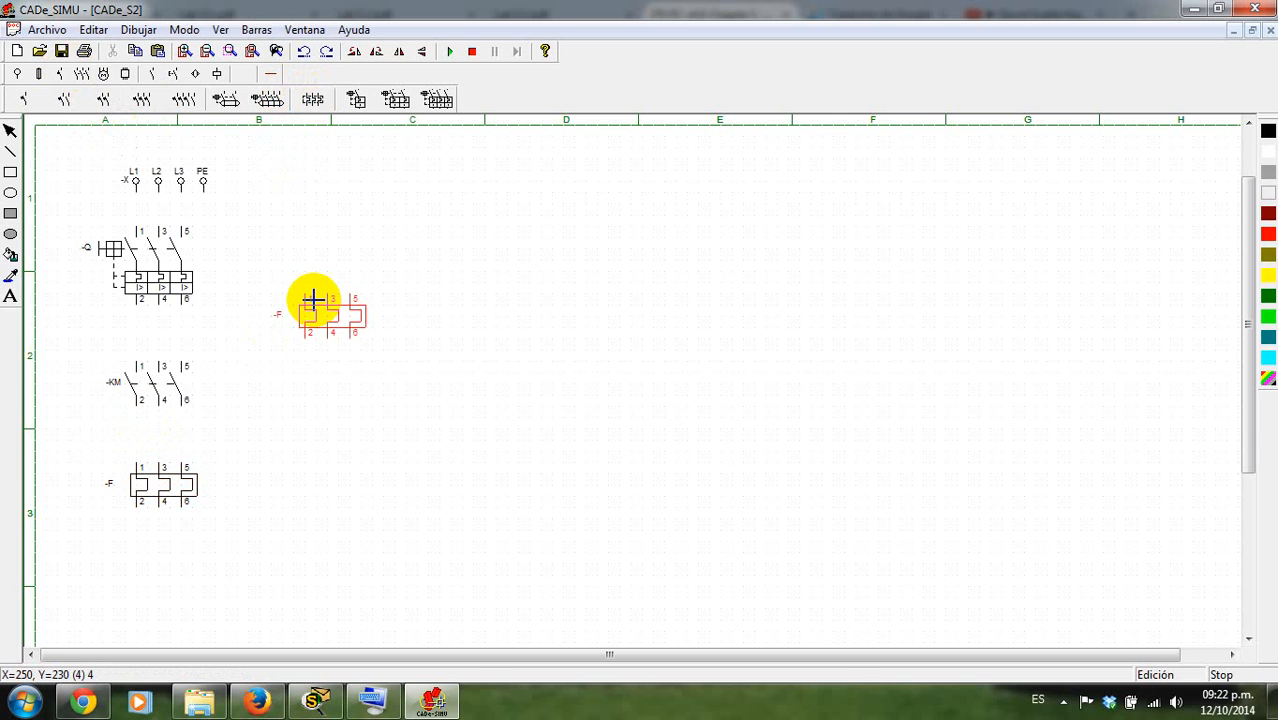
click(104, 73)
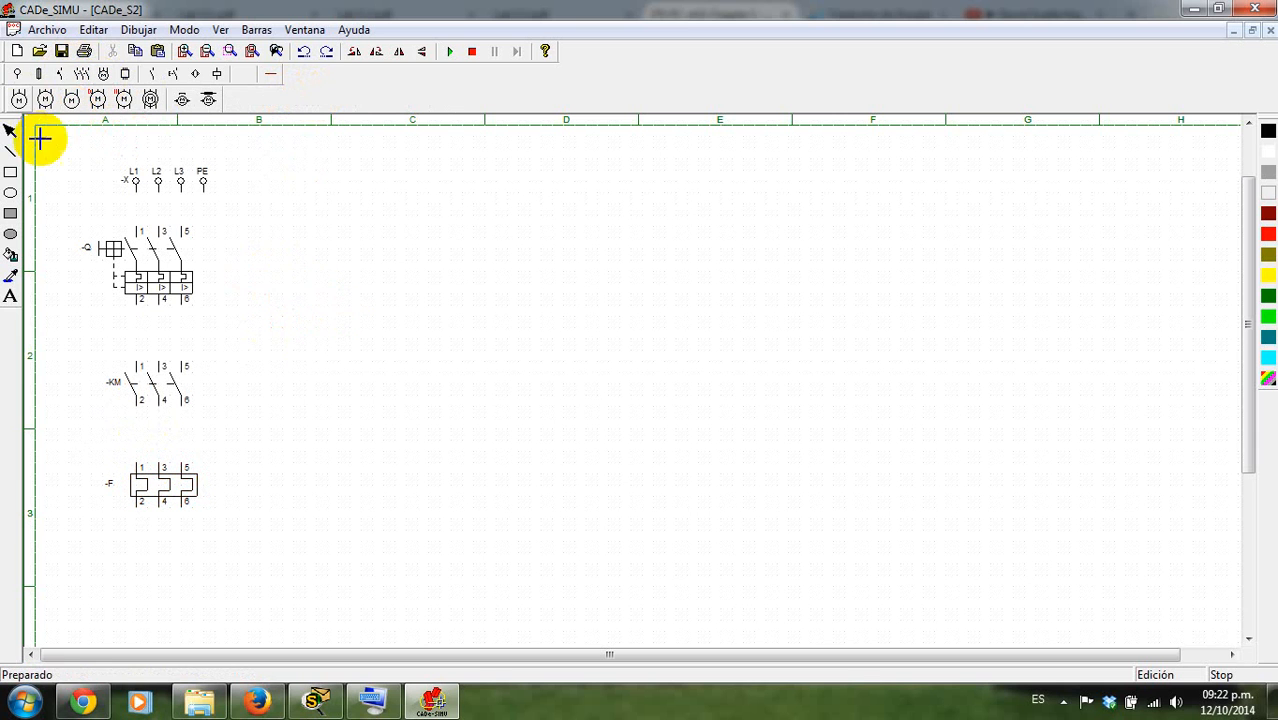
click(142, 547)
- Wire the three phases from the supply through breaker, contactor and thermal relay to the motor, and connect PE with an earth conductor
click(270, 73)
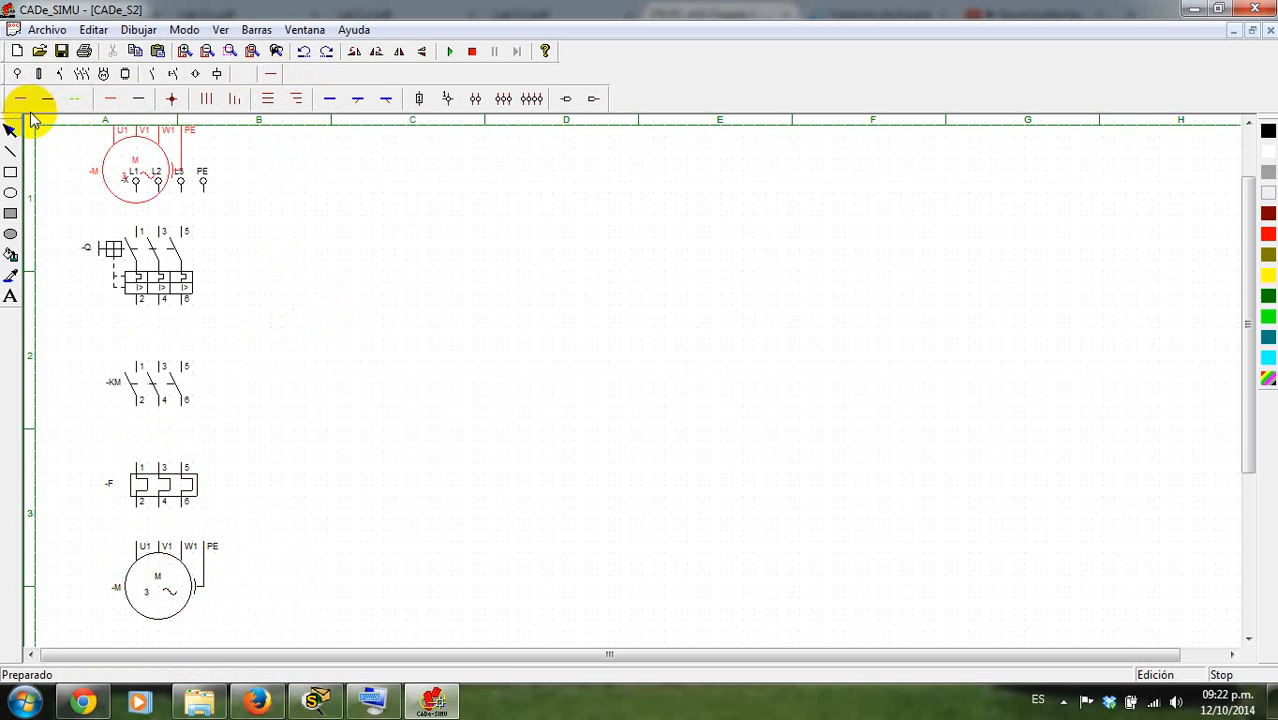
click(28, 103)
click(192, 105)
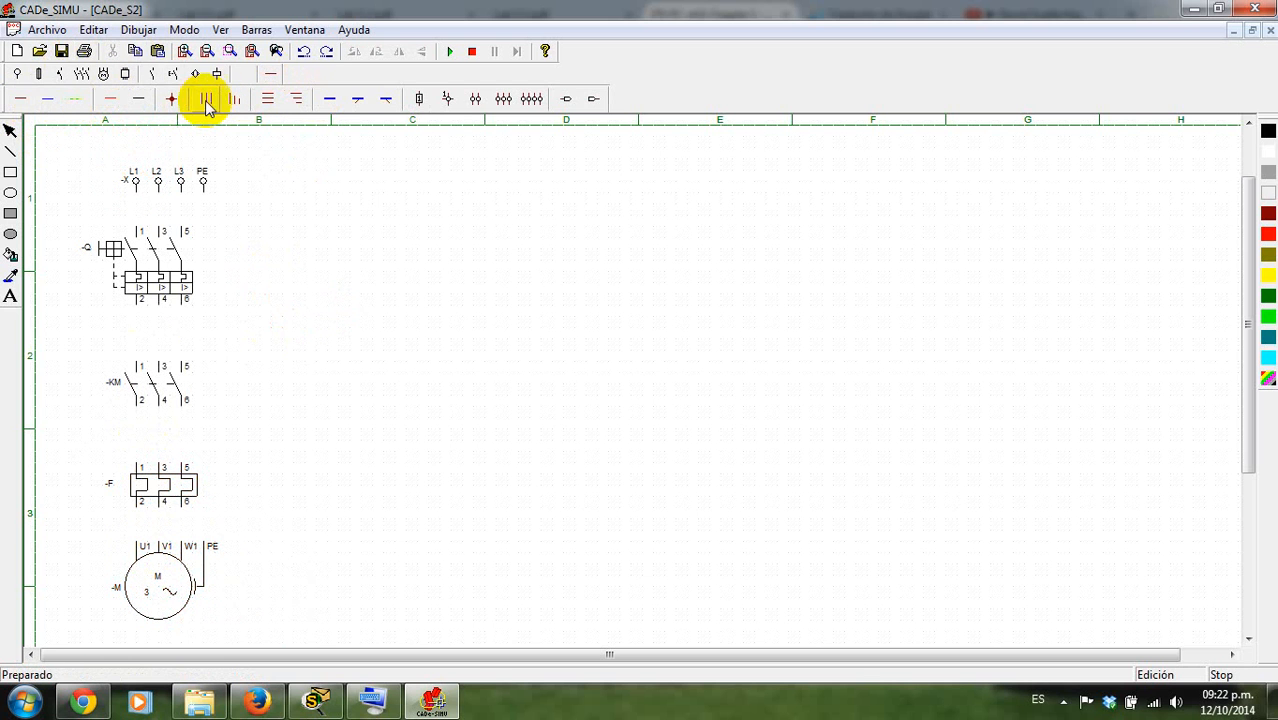
click(206, 101)
drag(142, 202, 144, 231)
drag(145, 307, 145, 542)
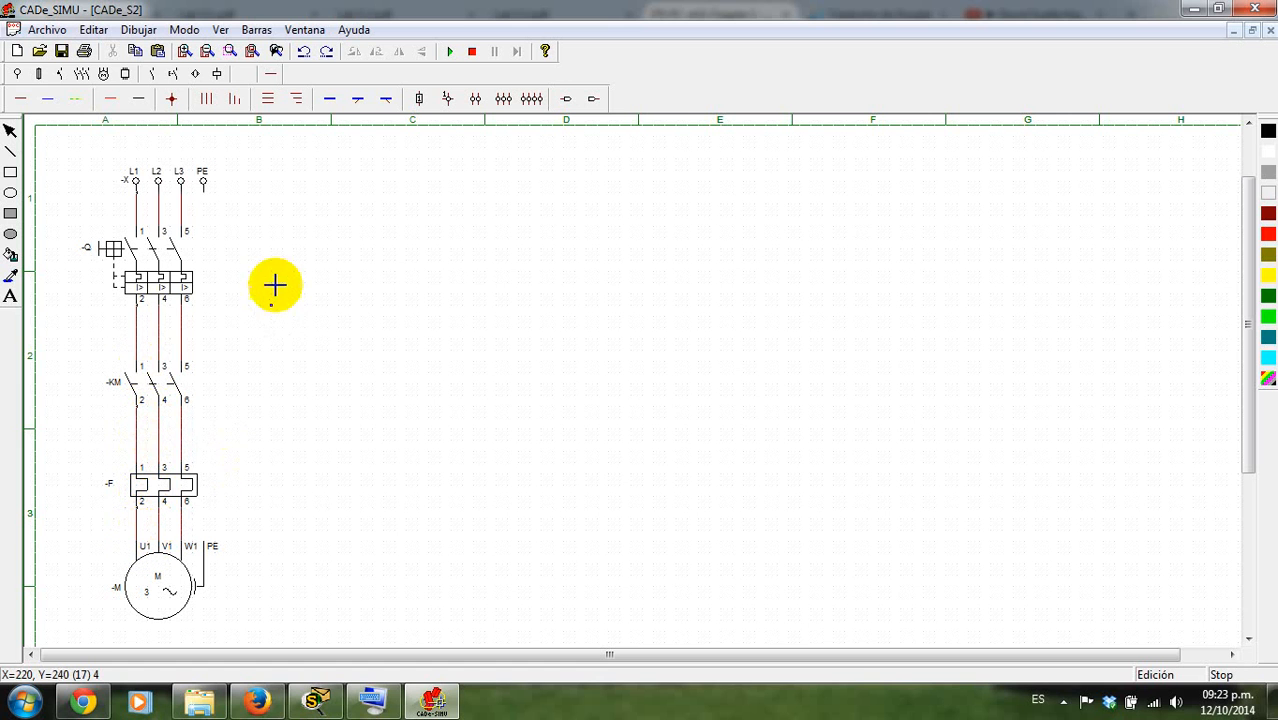
click(74, 99)
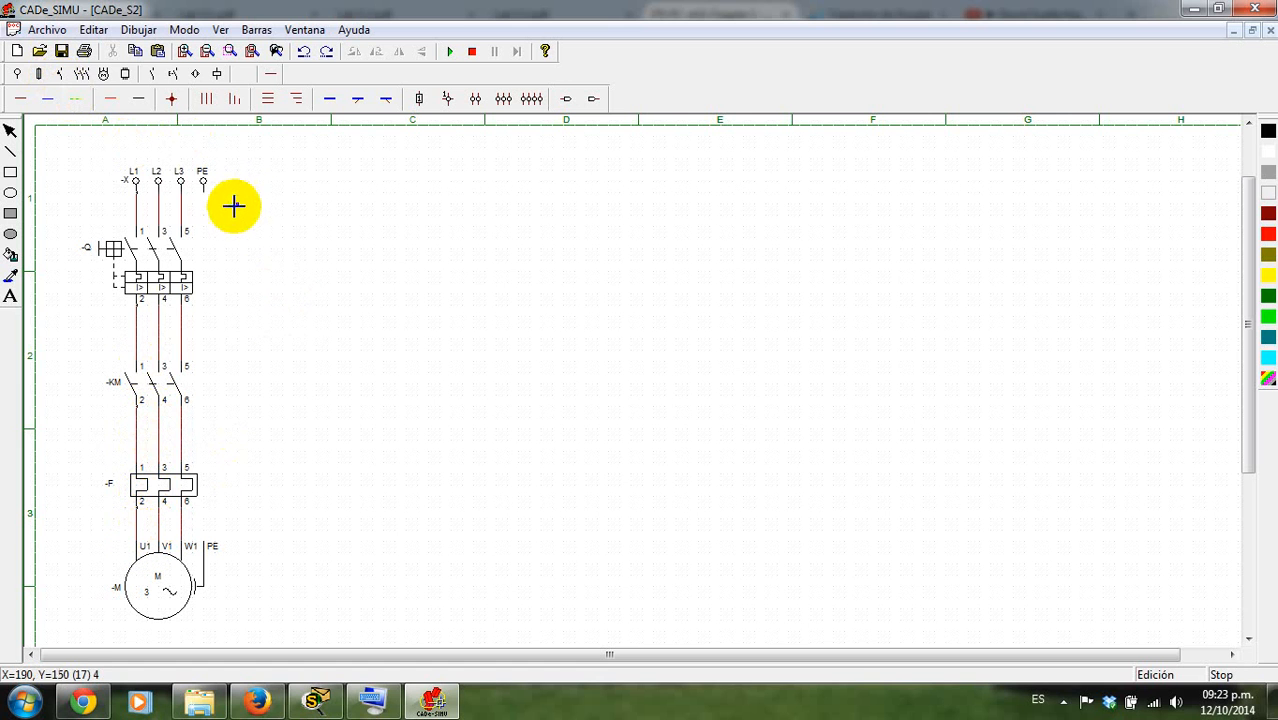
drag(210, 207, 212, 544)
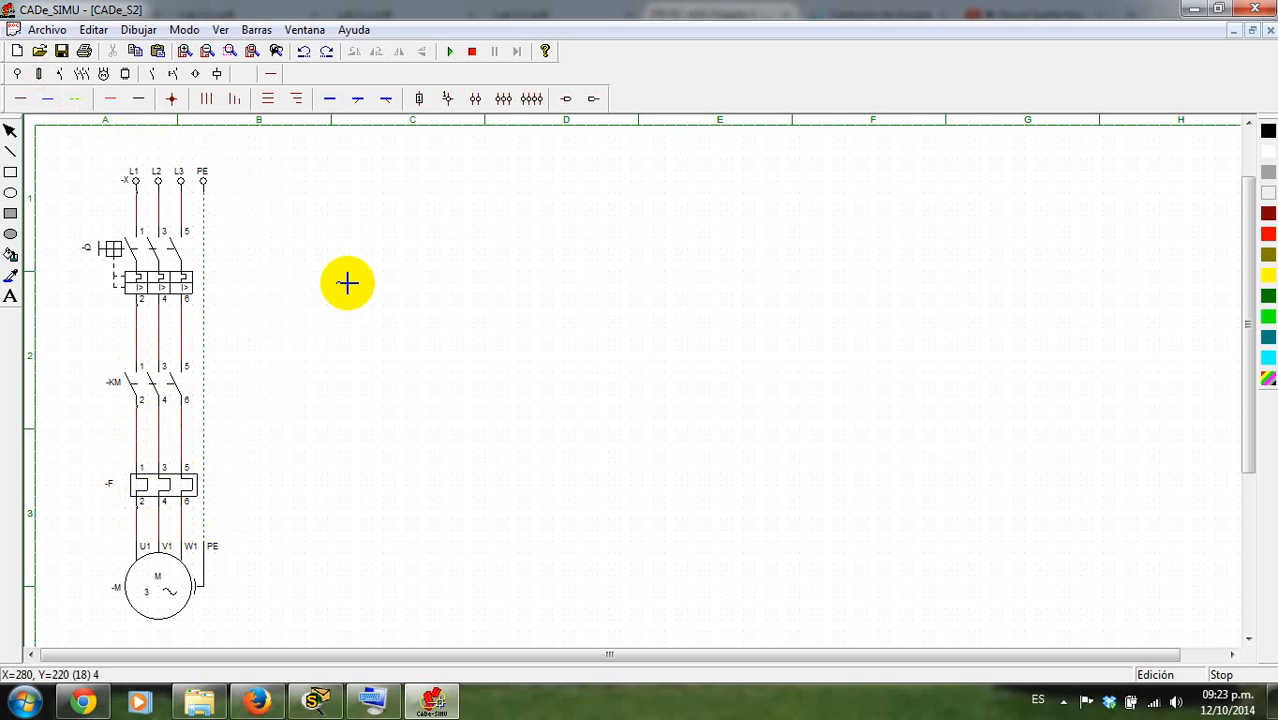
- Rename the three-pole contactor as -KM1 using the on-screen keyboard
click(10, 130)
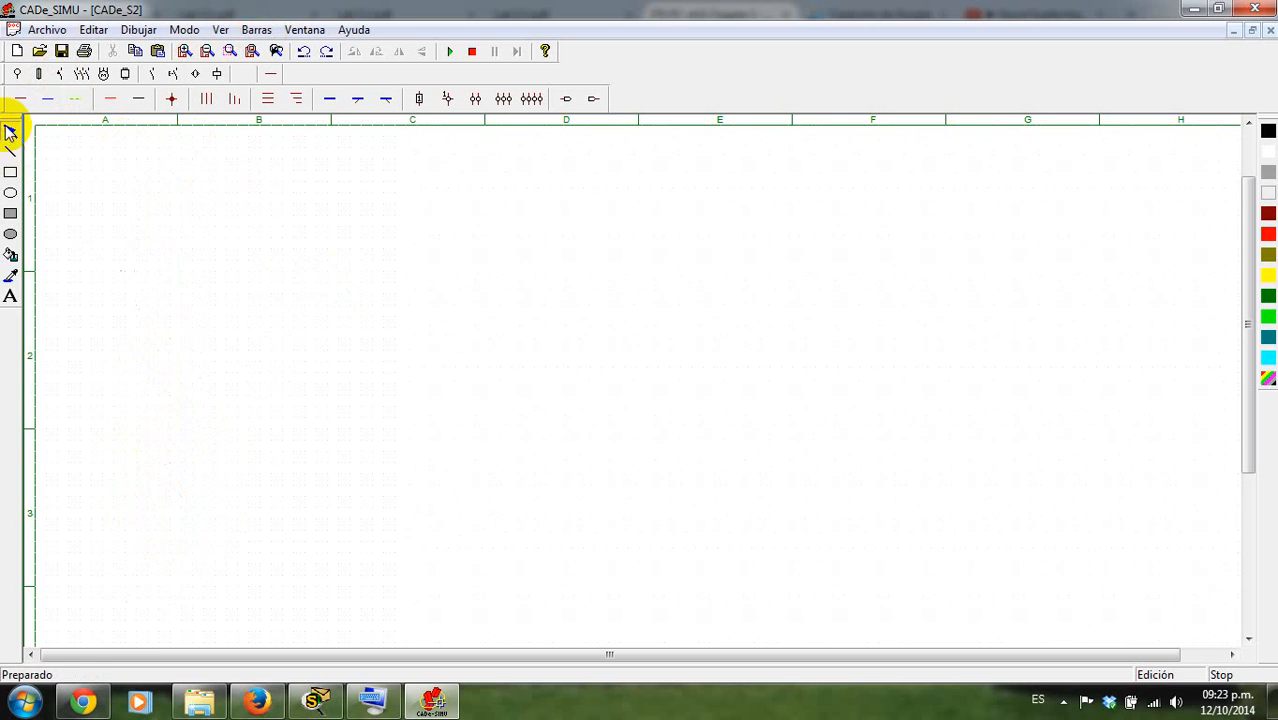
double_click(148, 382)
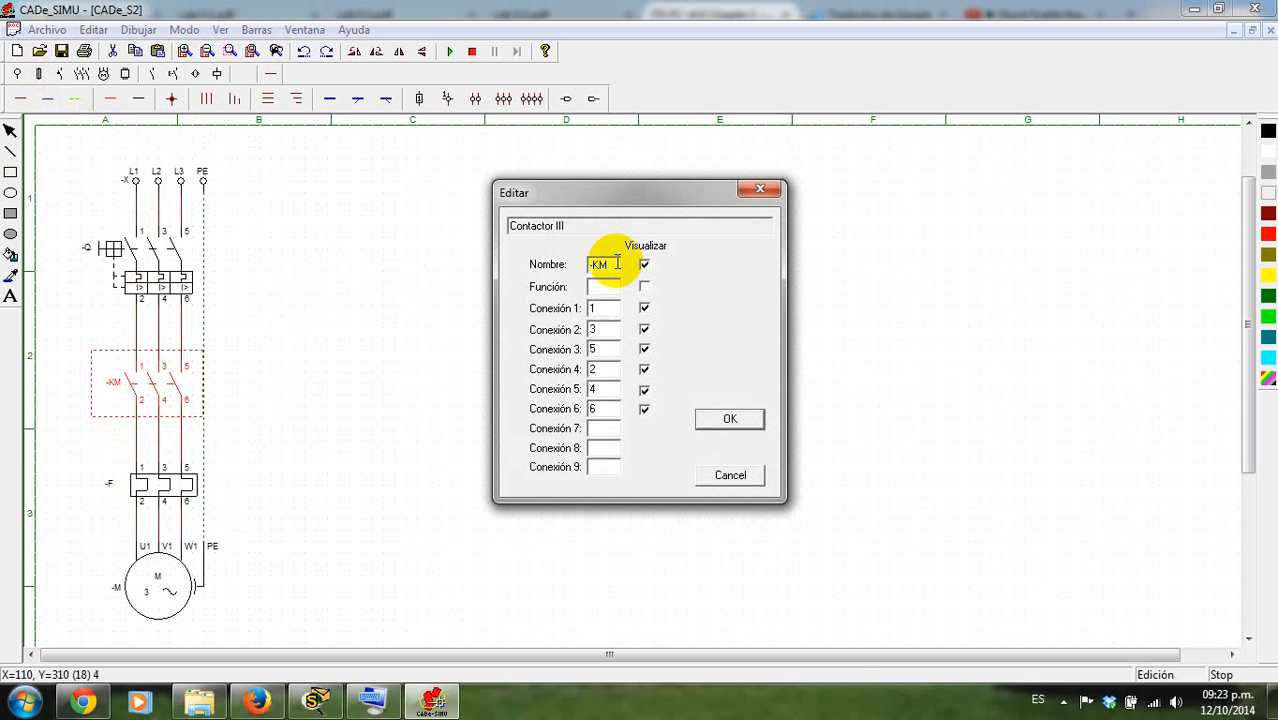
click(372, 700)
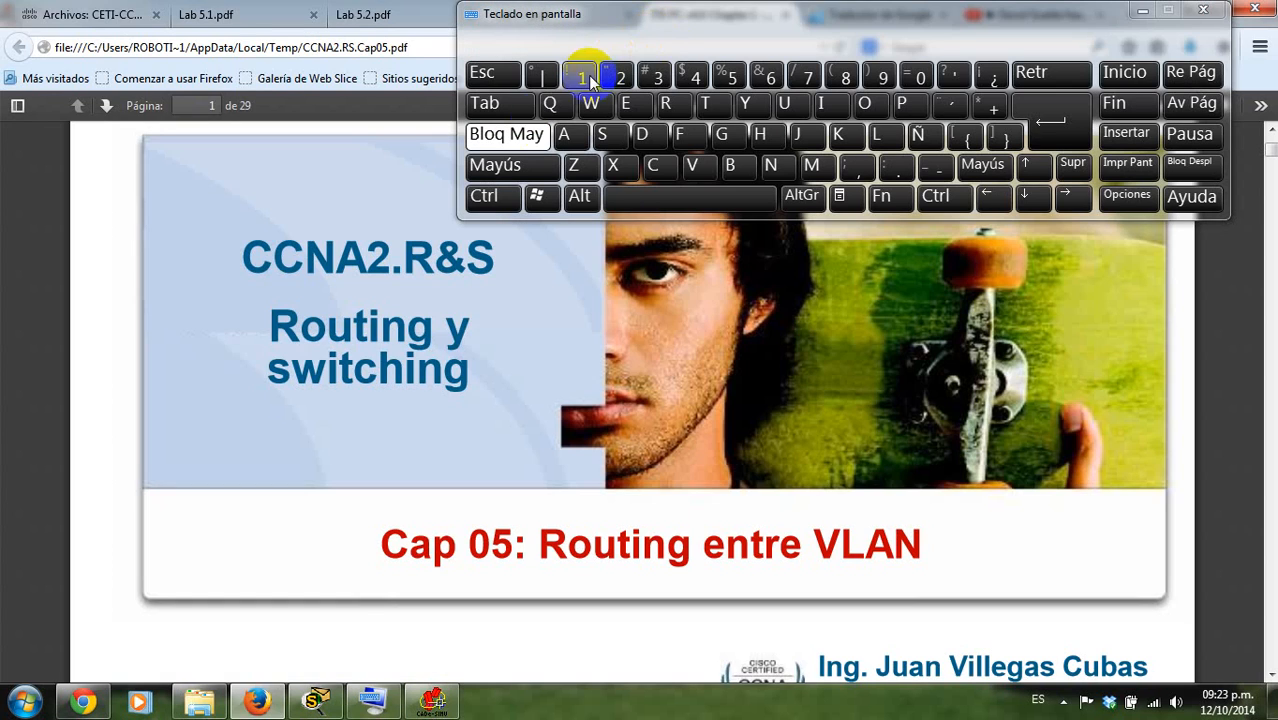
click(262, 704)
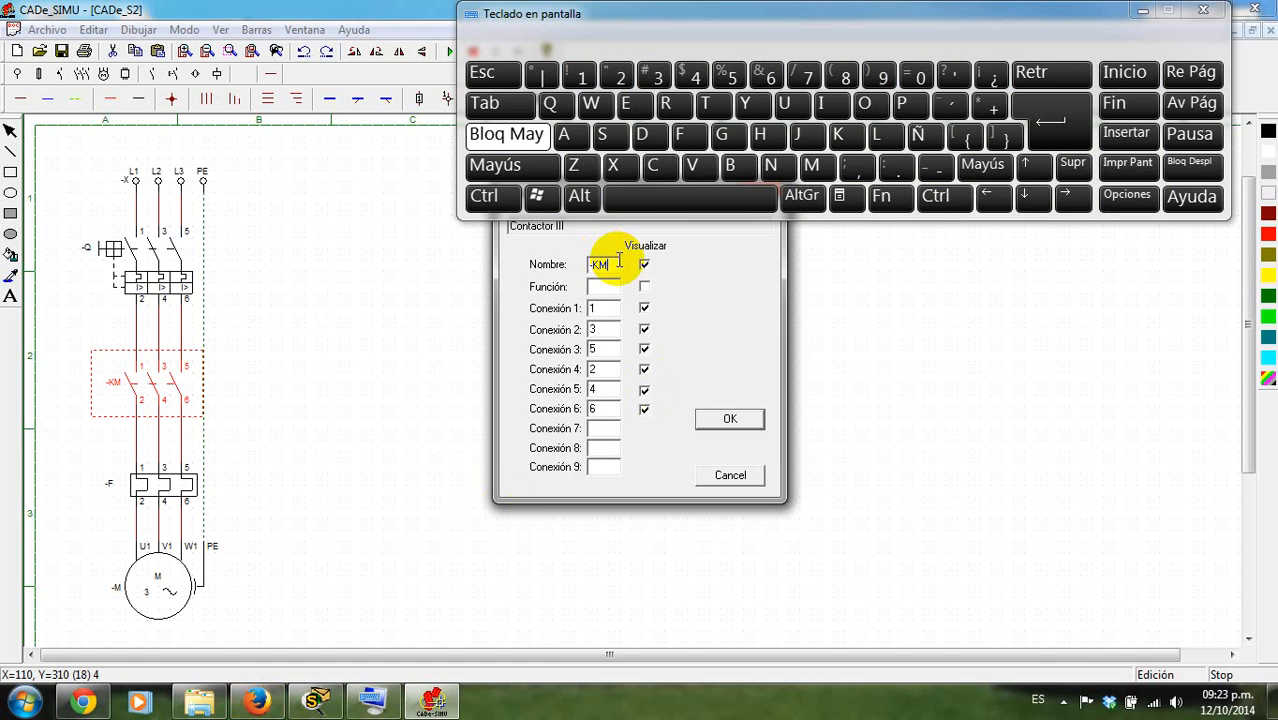
click(580, 76)
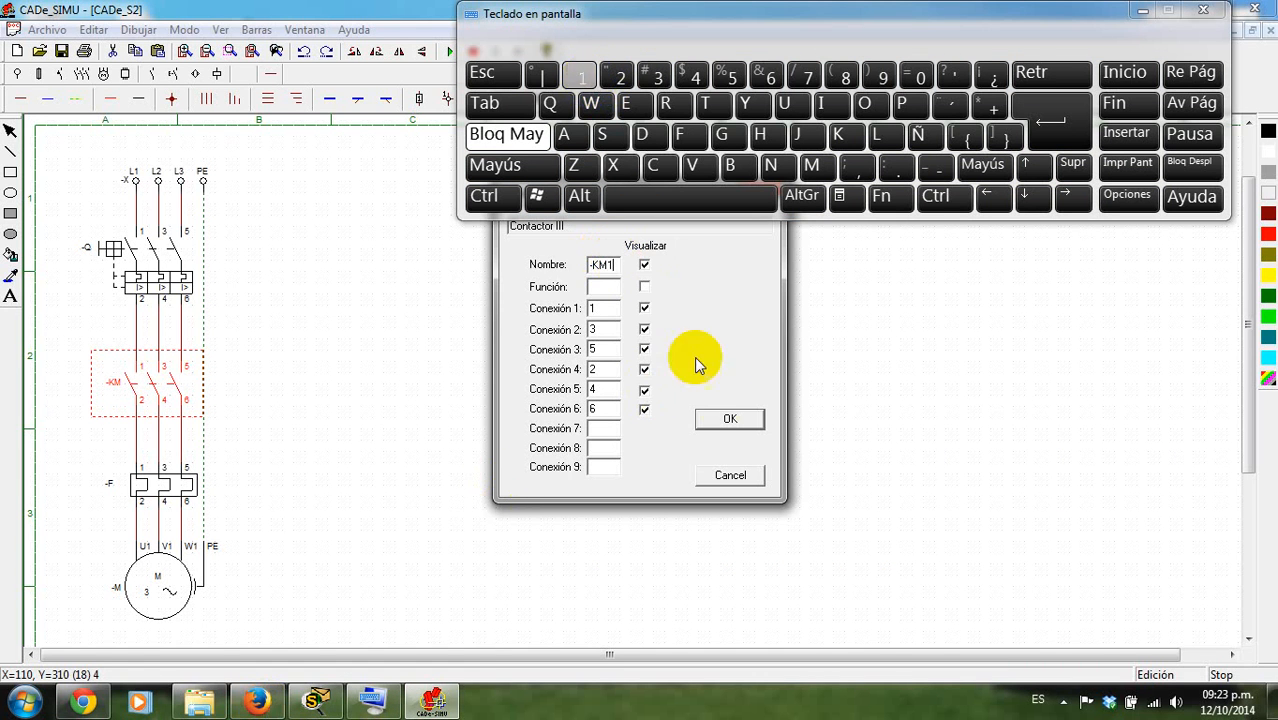
click(730, 418)
- Rename the three-phase motor as -M1
double_click(153, 605)
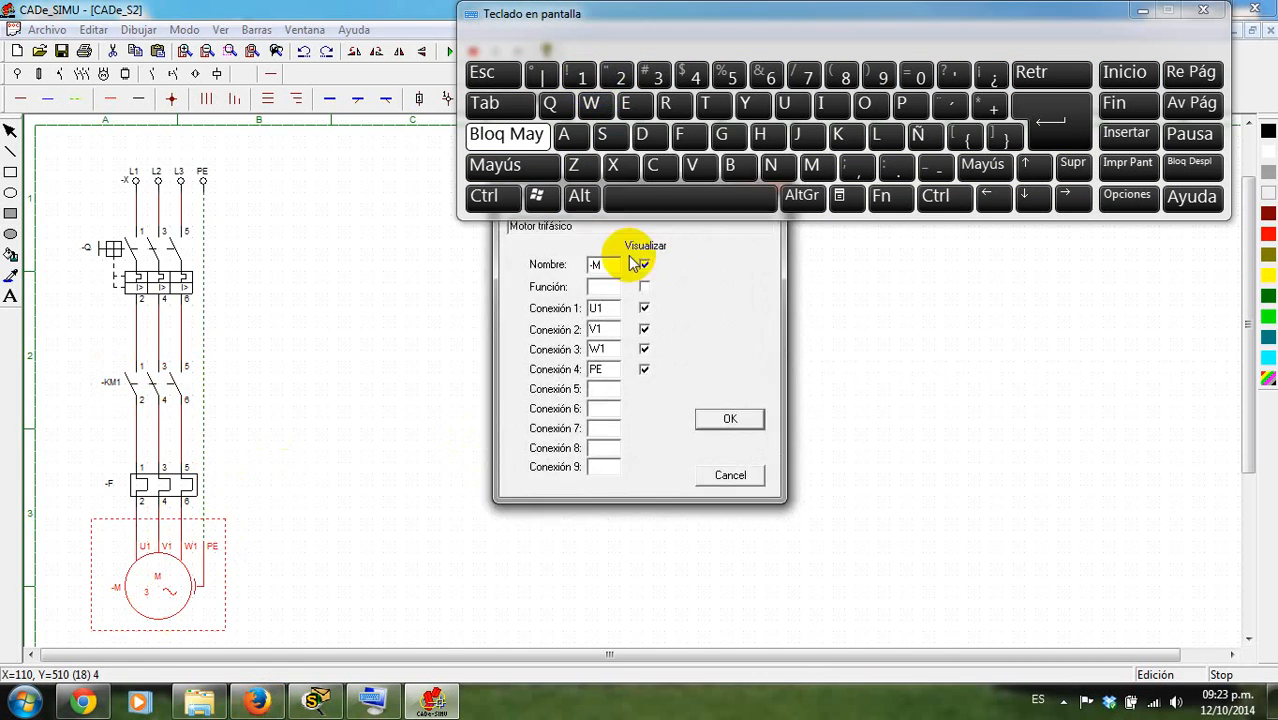
click(603, 264)
click(581, 76)
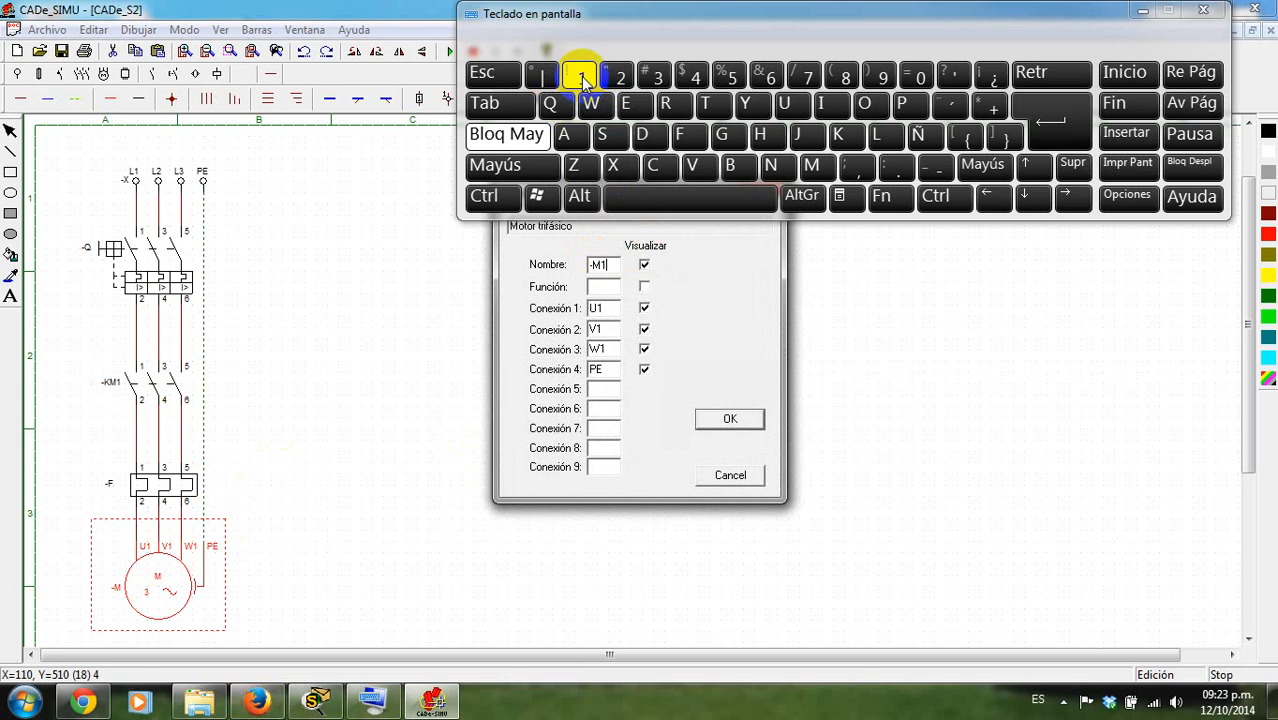
key(Return)
- Rename the thermal relay as -F1
double_click(157, 486)
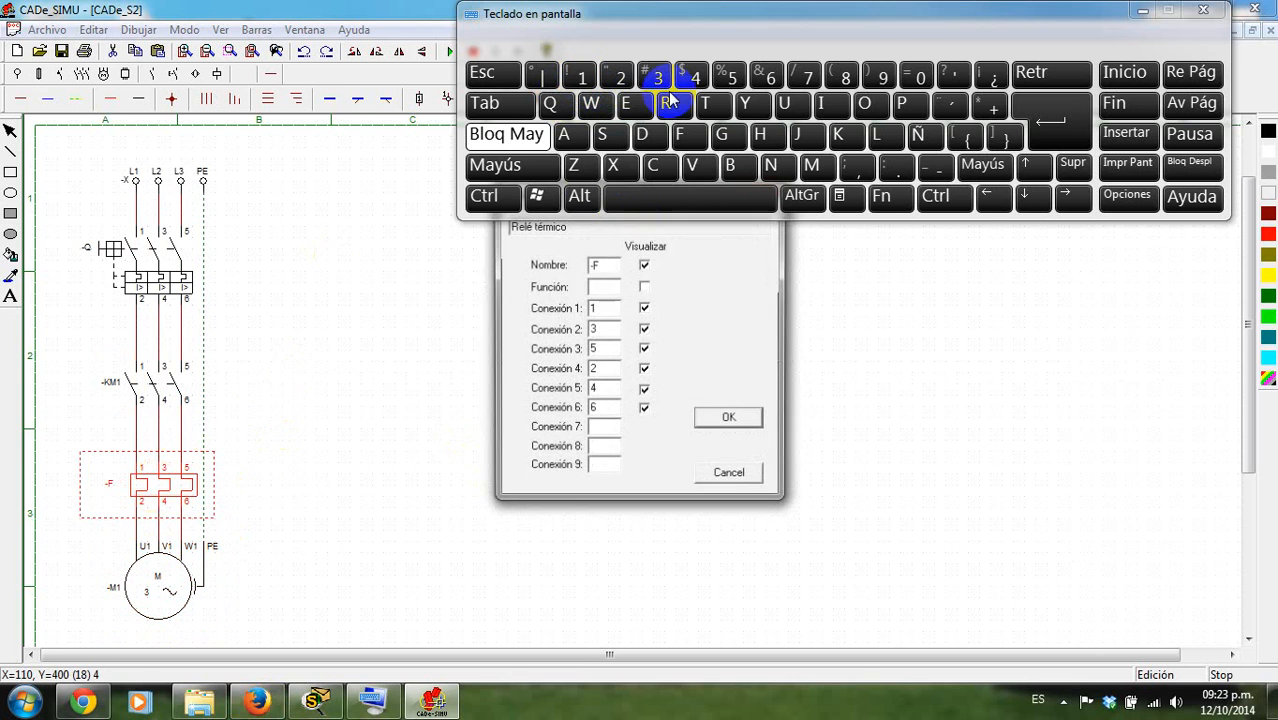
click(603, 266)
click(581, 76)
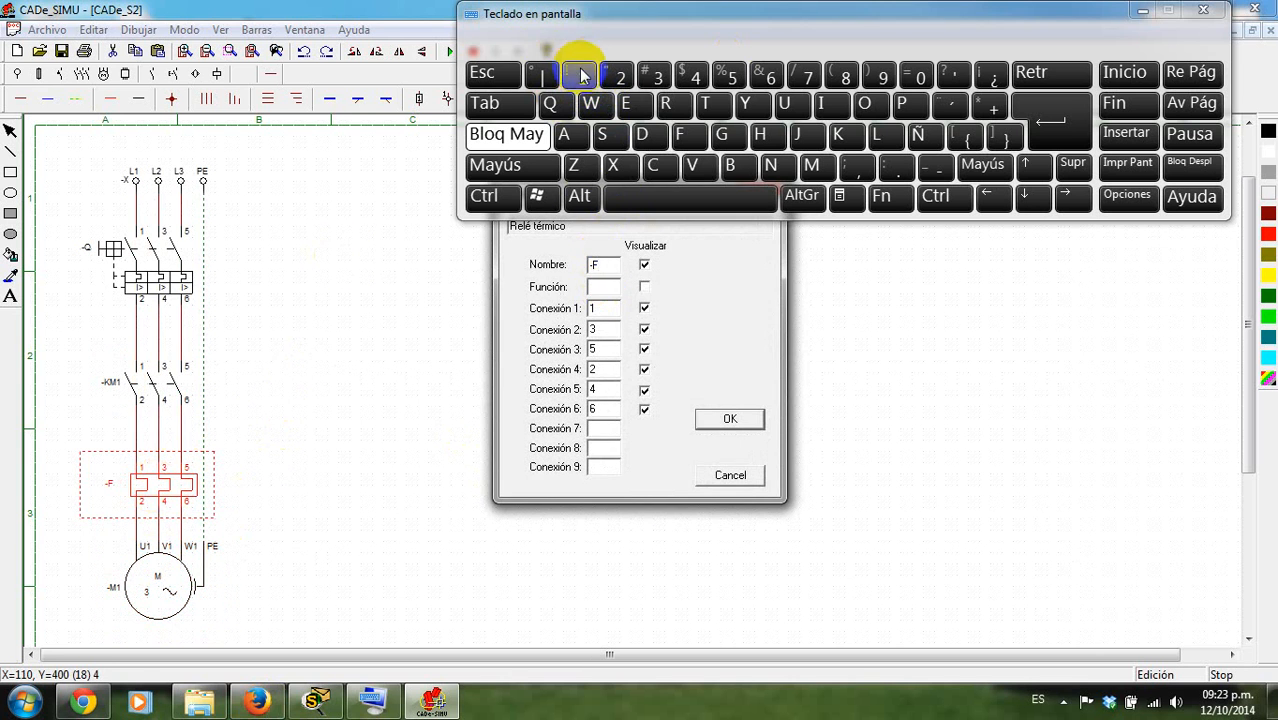
key(Return)
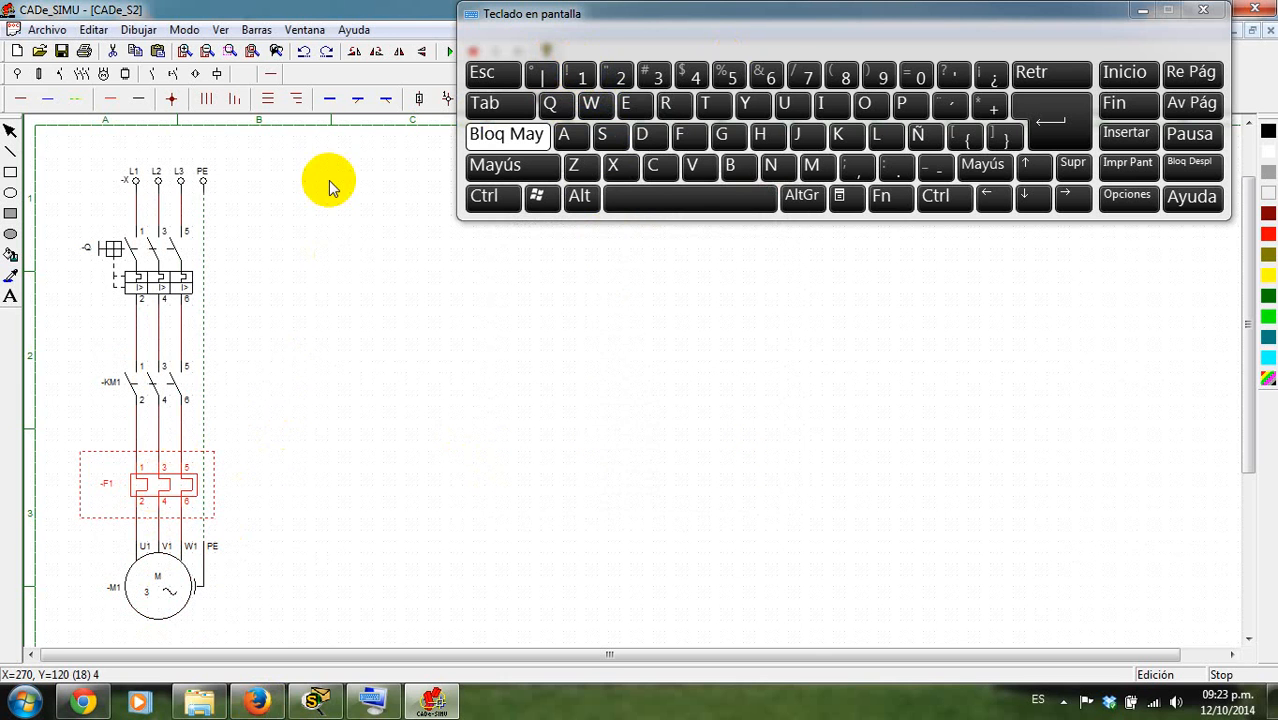
- Place a single L supply terminal to the right of the power circuit and rotate it 90° counterclockwise so its connection faces right
click(19, 79)
click(23, 99)
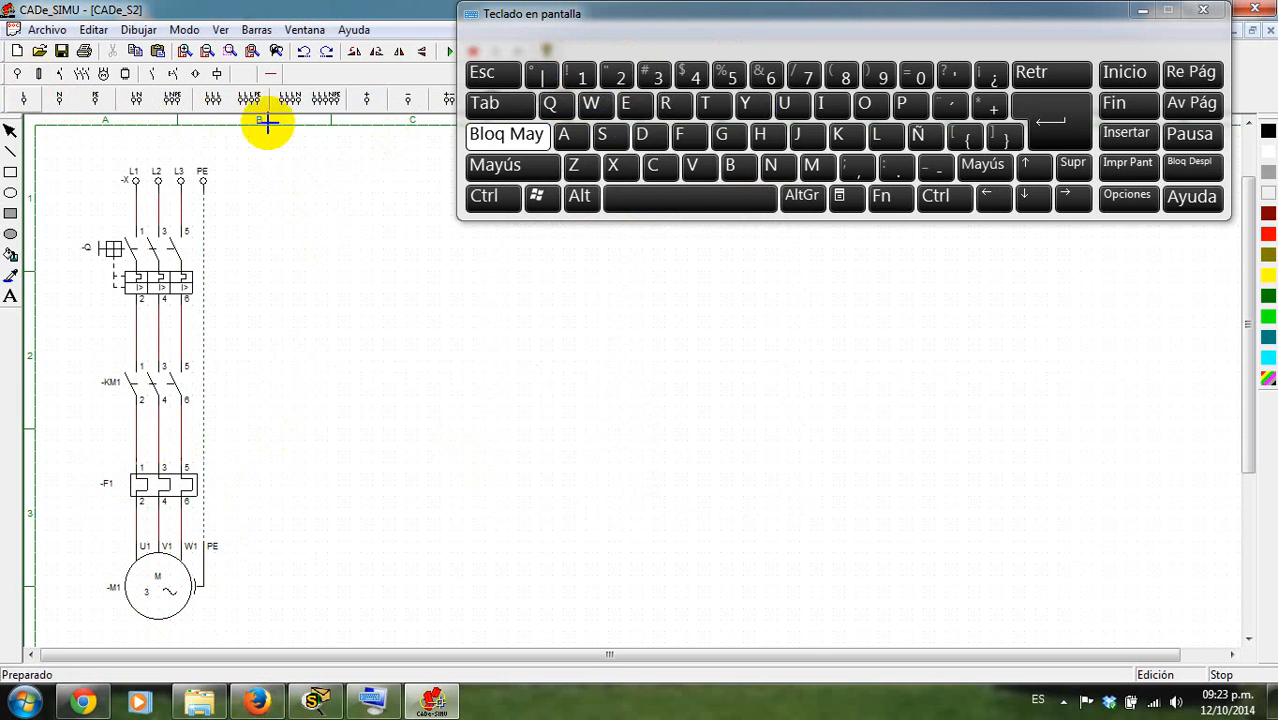
click(343, 183)
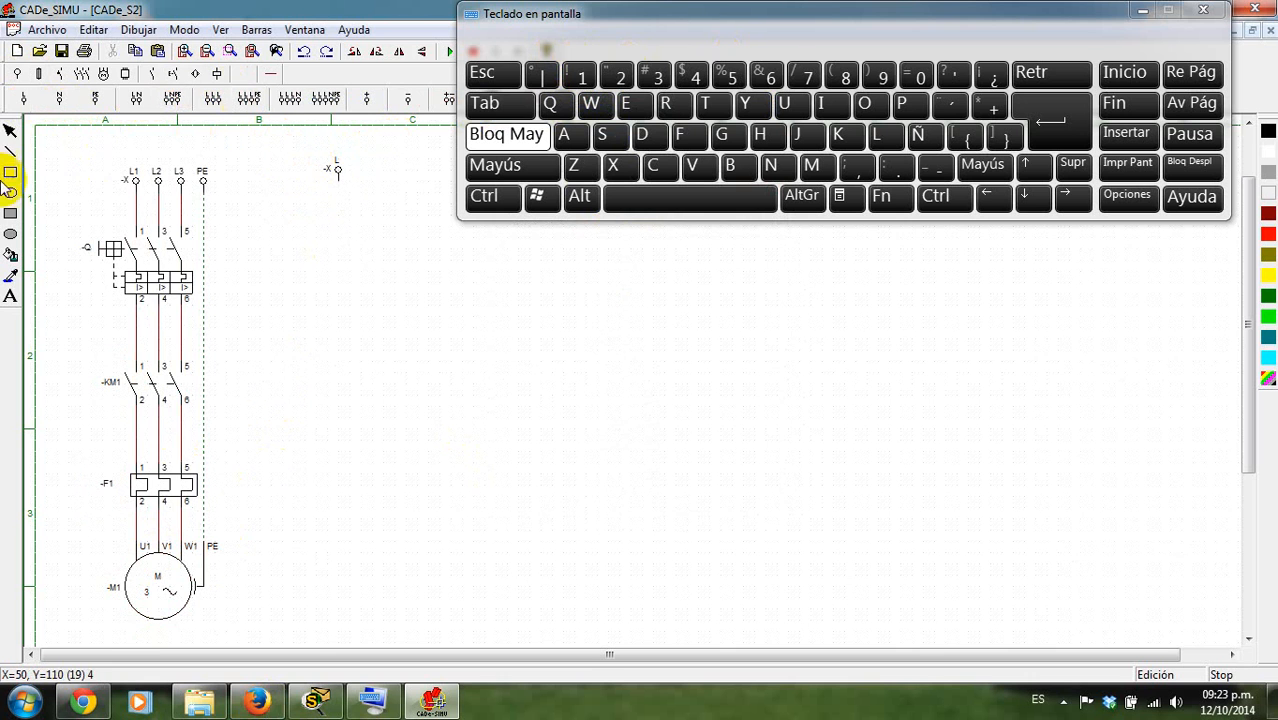
click(12, 130)
click(338, 168)
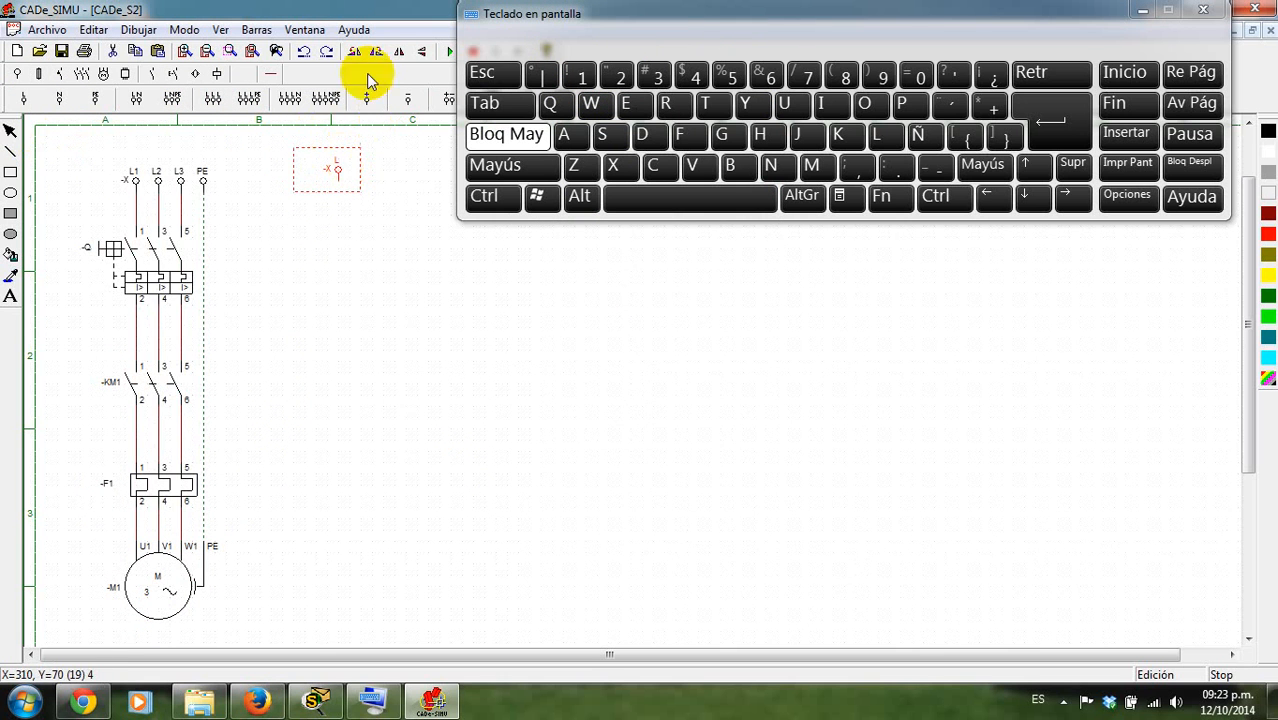
click(353, 55)
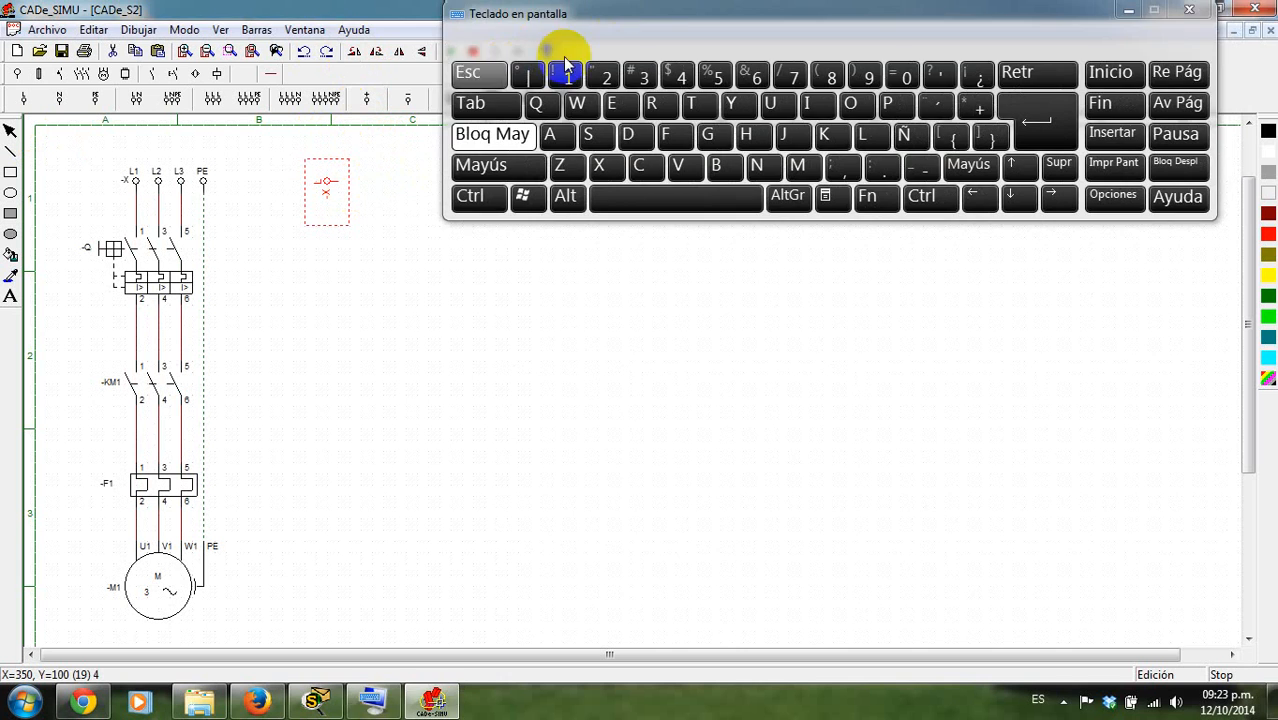
- Move the on-screen keyboard off the upper drawing area and draw a long horizontal phase conductor rightward from the L terminal
drag(662, 15, 606, 396)
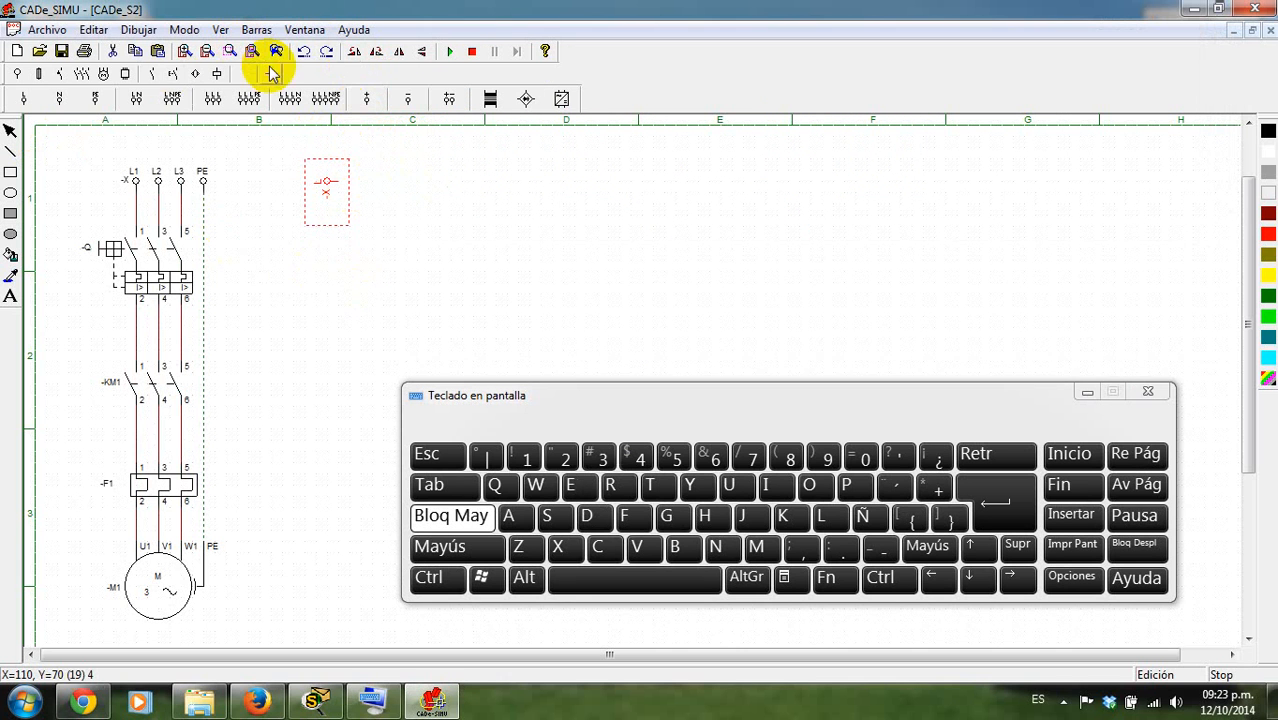
click(270, 72)
click(24, 99)
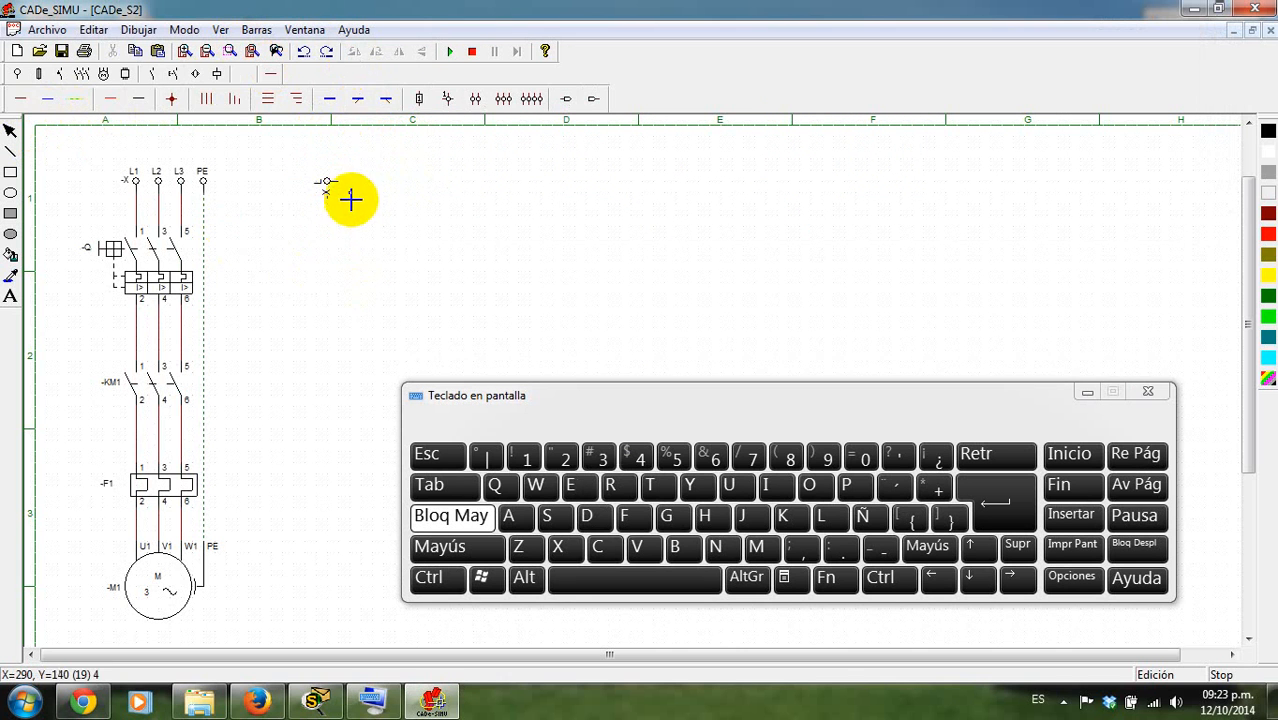
mouse_move(345, 189)
mouse_down()
mouse_move(822, 171)
mouse_move(1058, 181)
mouse_up()
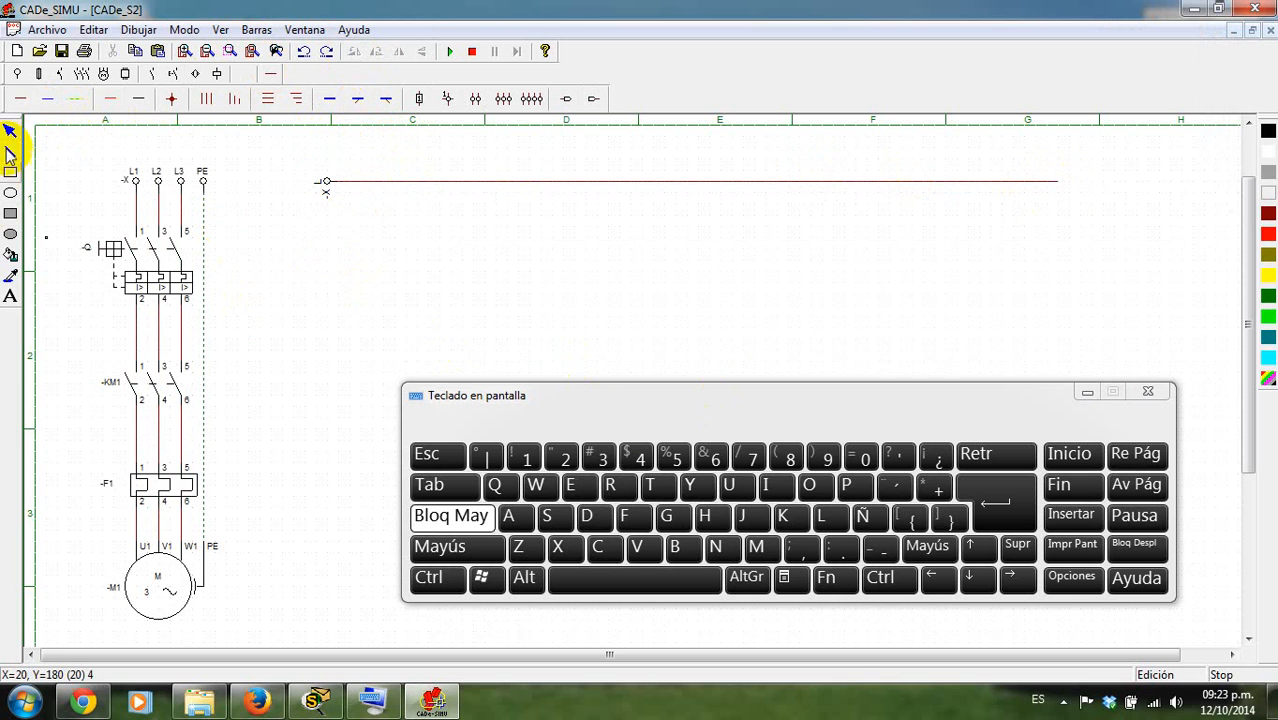
- Place a single-pole circuit breaker below the long phase conductor and wire its terminal 1 up to that conductor
click(59, 74)
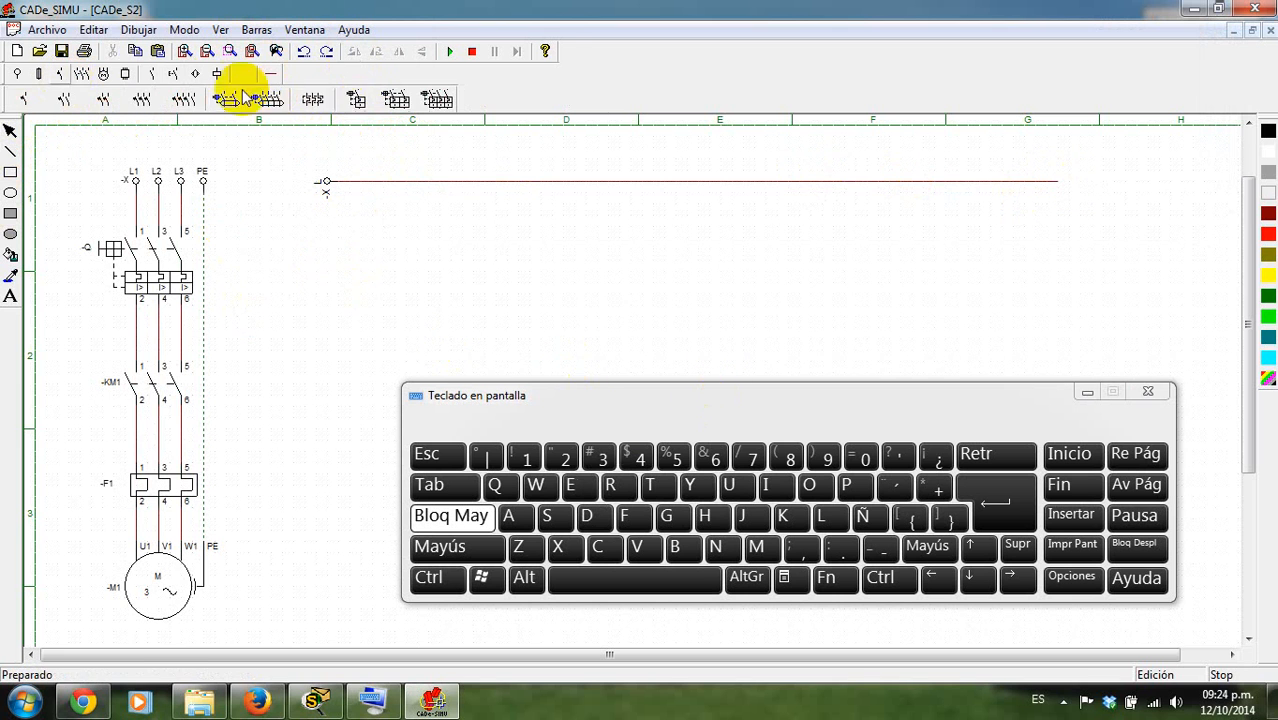
click(357, 101)
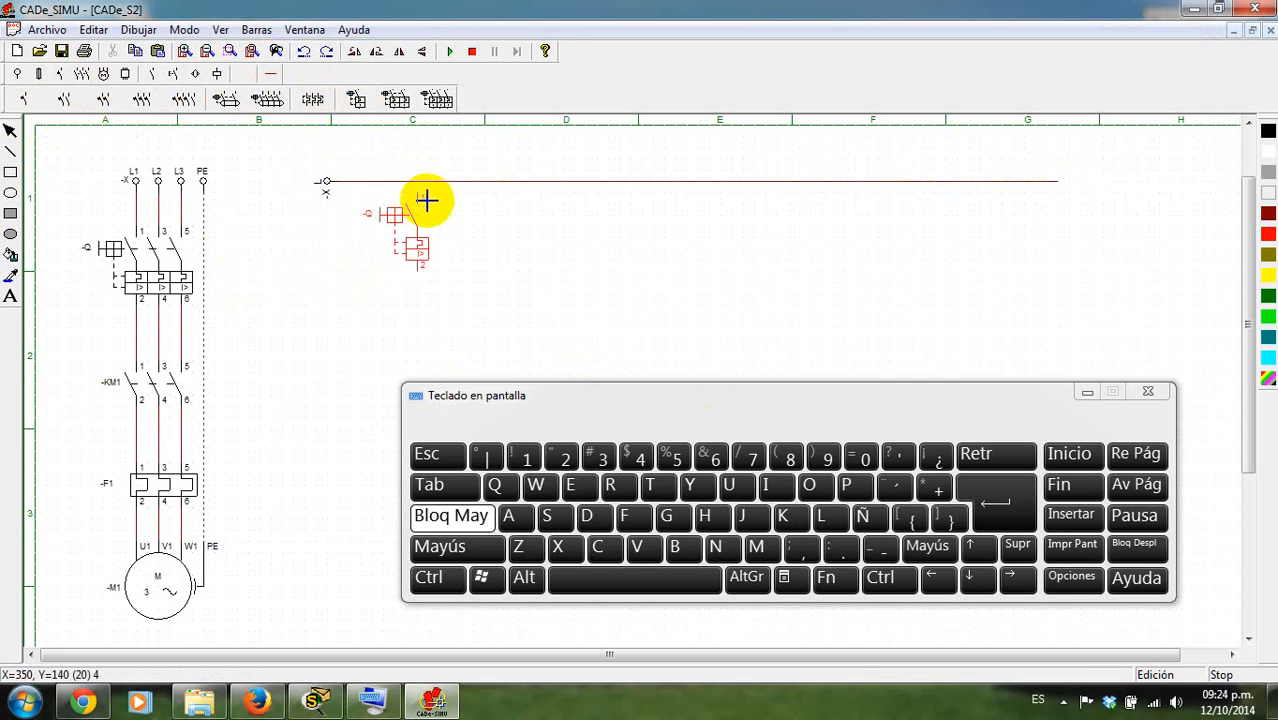
click(428, 206)
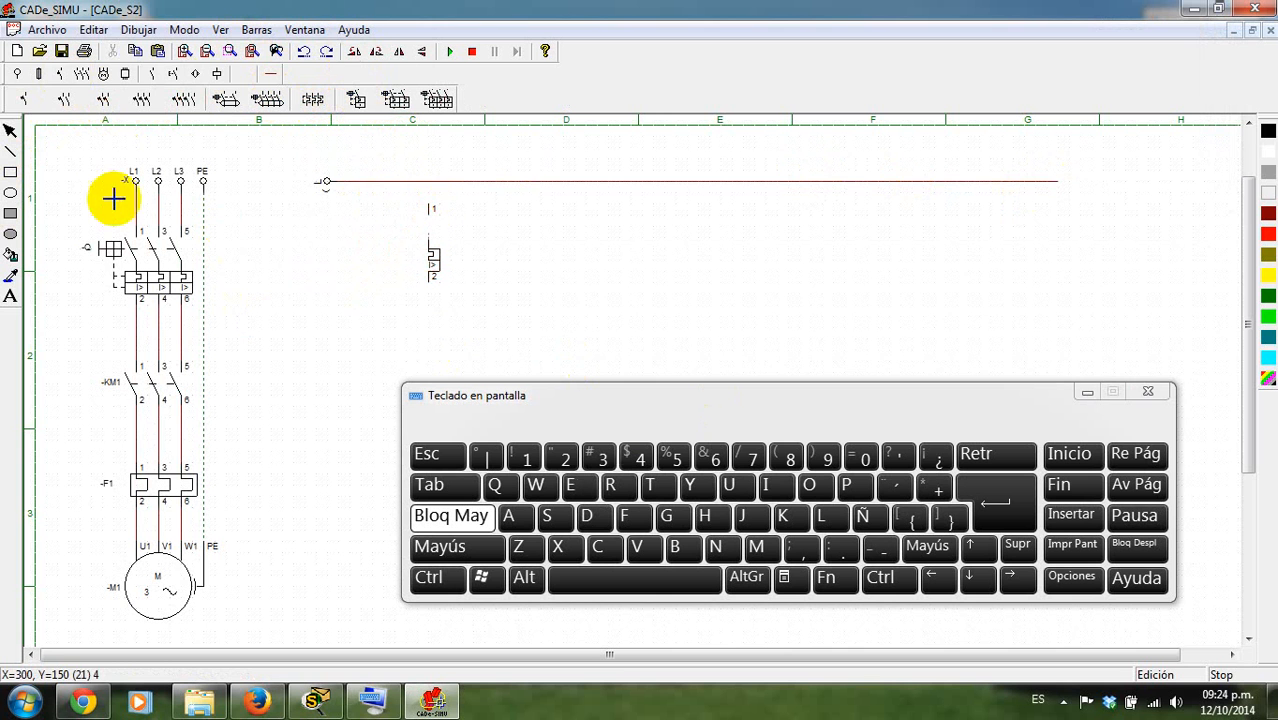
click(268, 76)
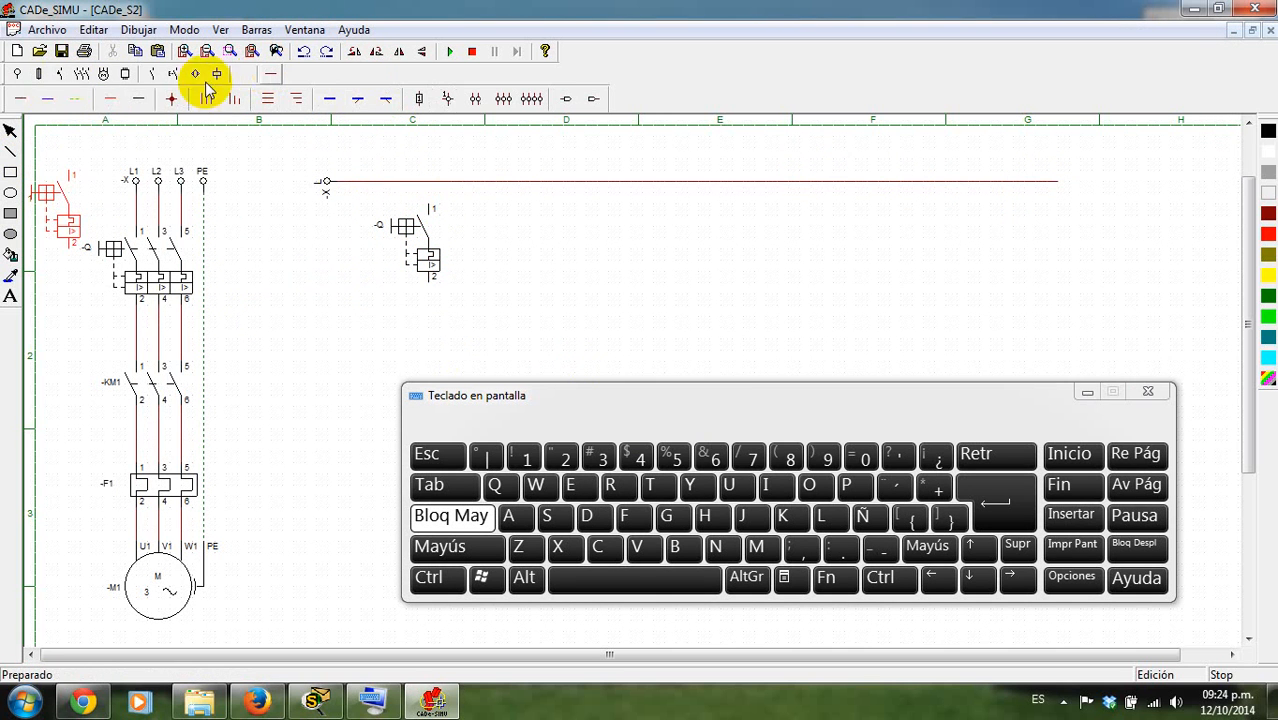
click(22, 98)
drag(430, 207, 428, 182)
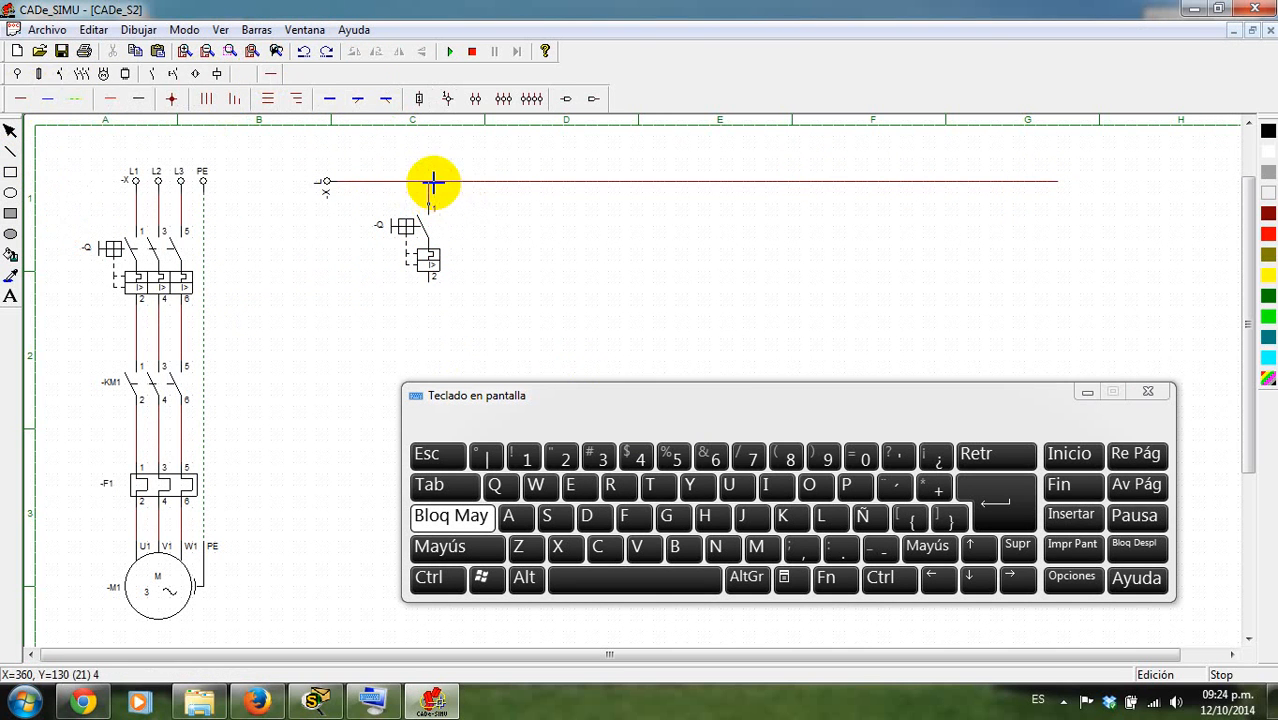
- Move the on-screen keyboard off the lower drawing area and place a contactor coil in the lower right of the control circuit
drag(612, 398, 630, 38)
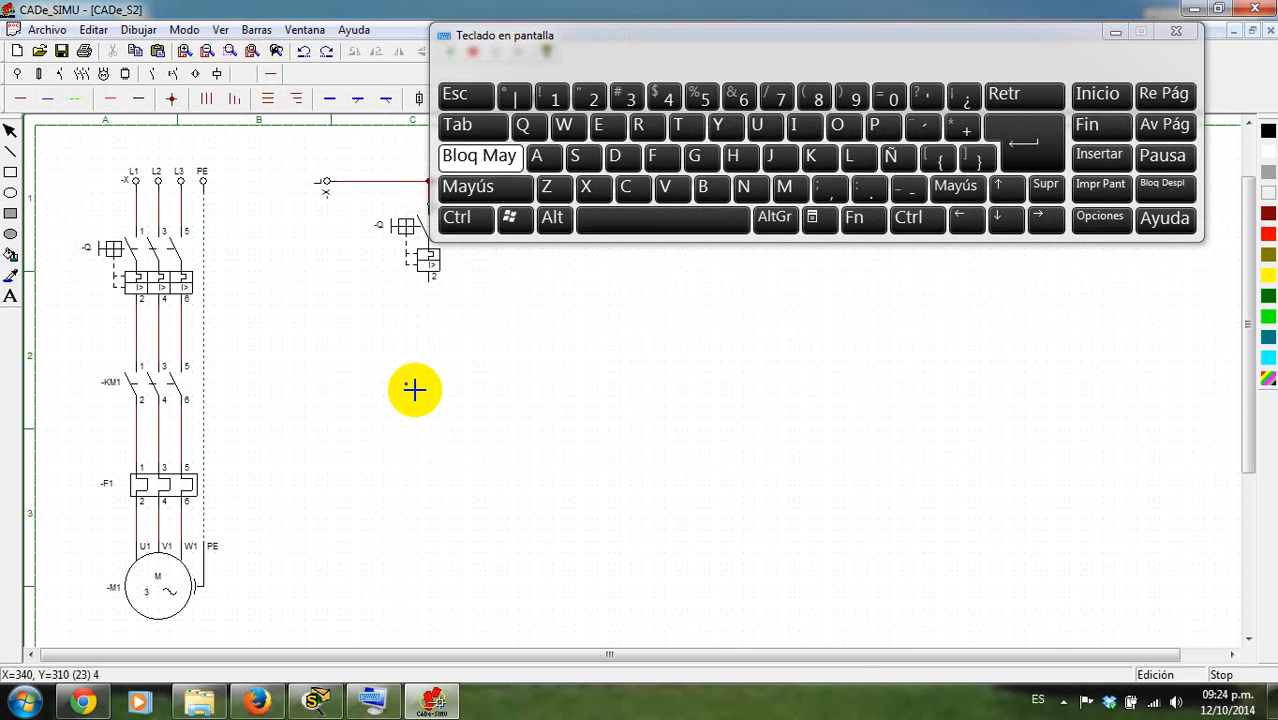
click(218, 75)
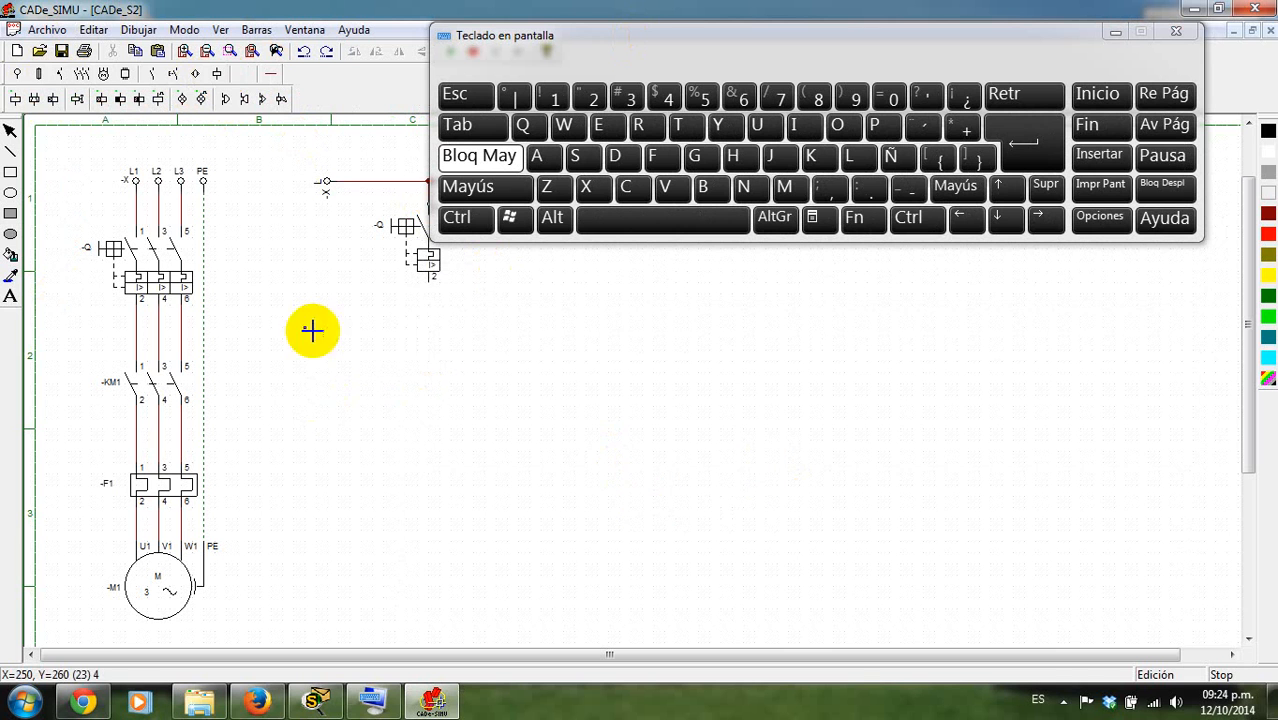
click(32, 99)
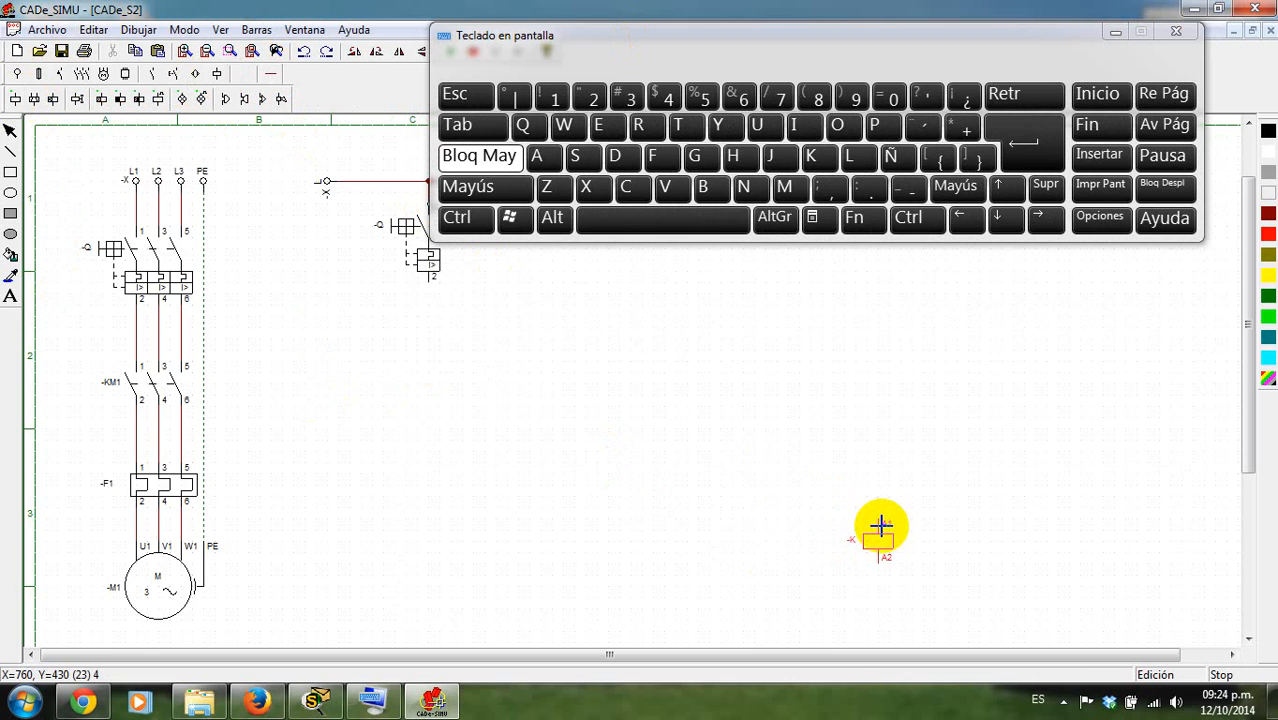
click(880, 525)
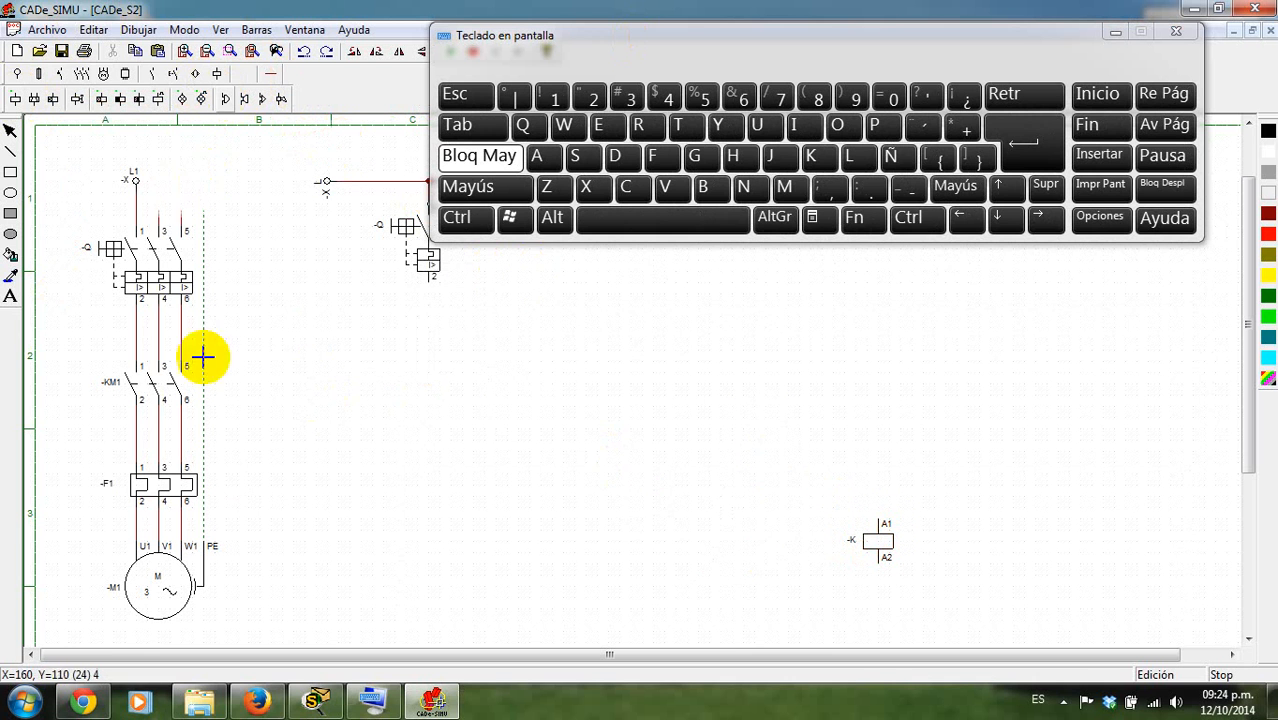
- Rename the new coil as -KM1 and place a signal lamp level with it on its right side
click(10, 130)
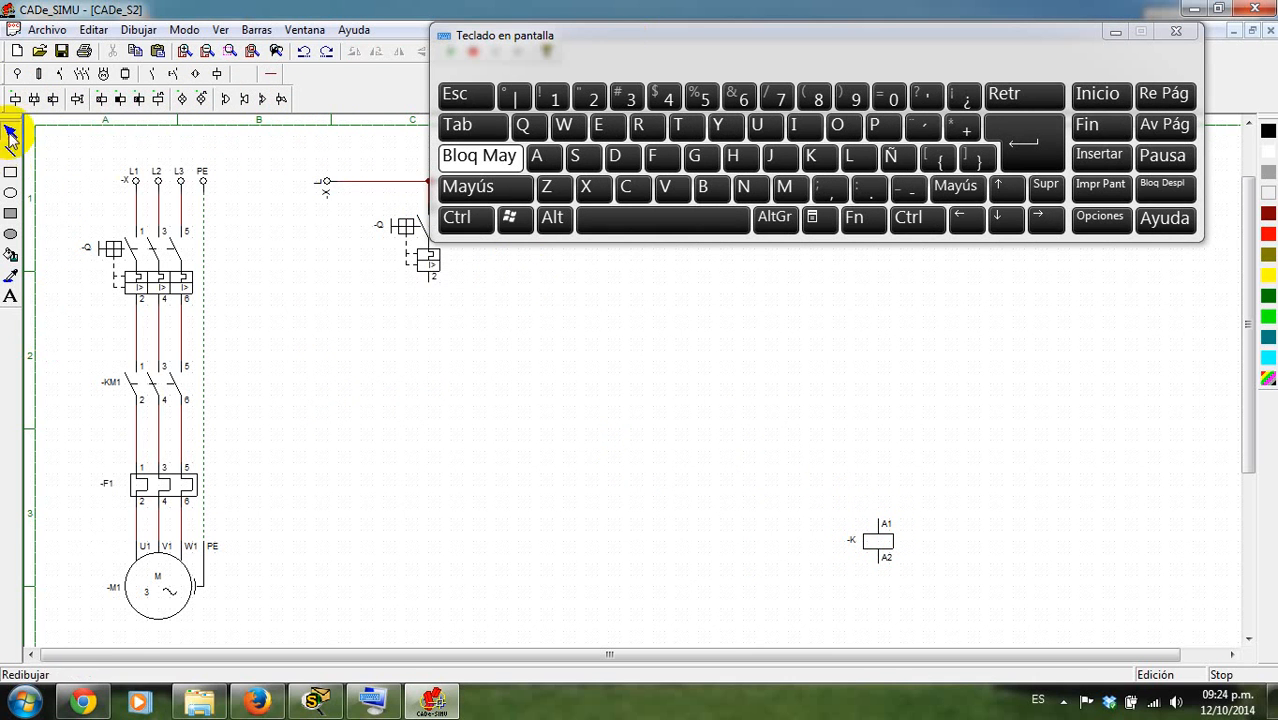
double_click(880, 555)
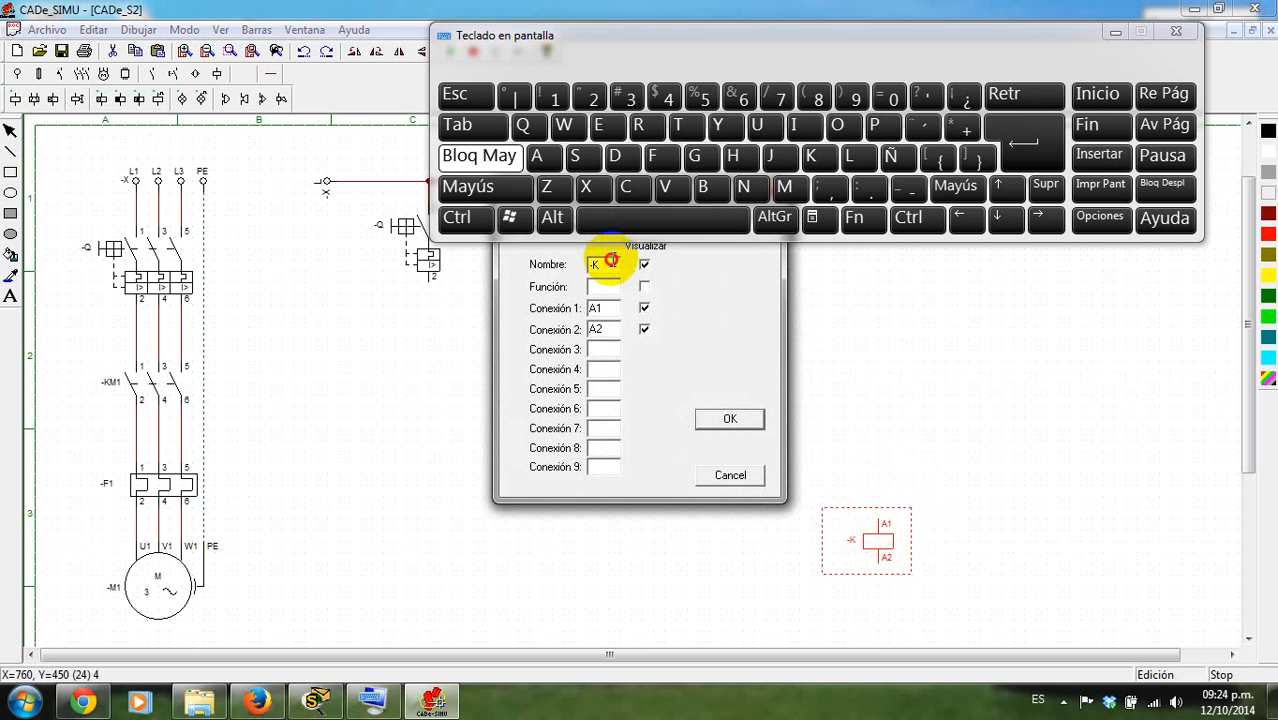
click(555, 93)
key(Return)
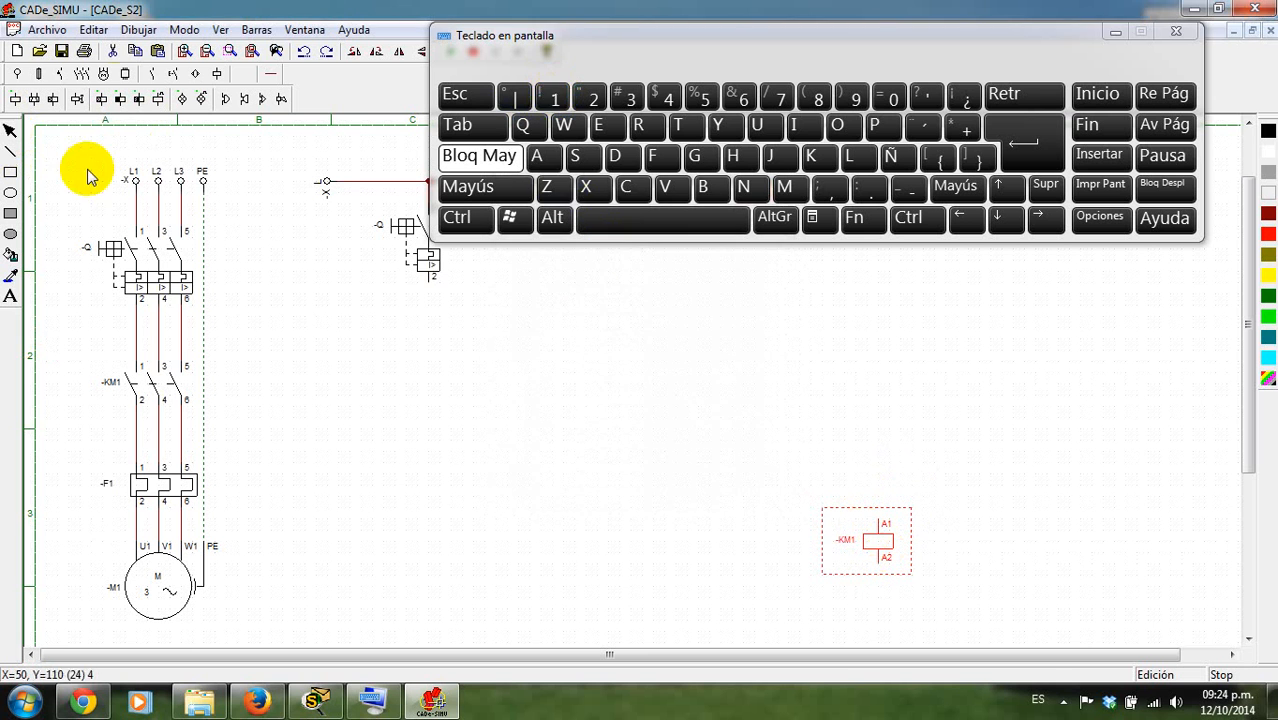
click(195, 102)
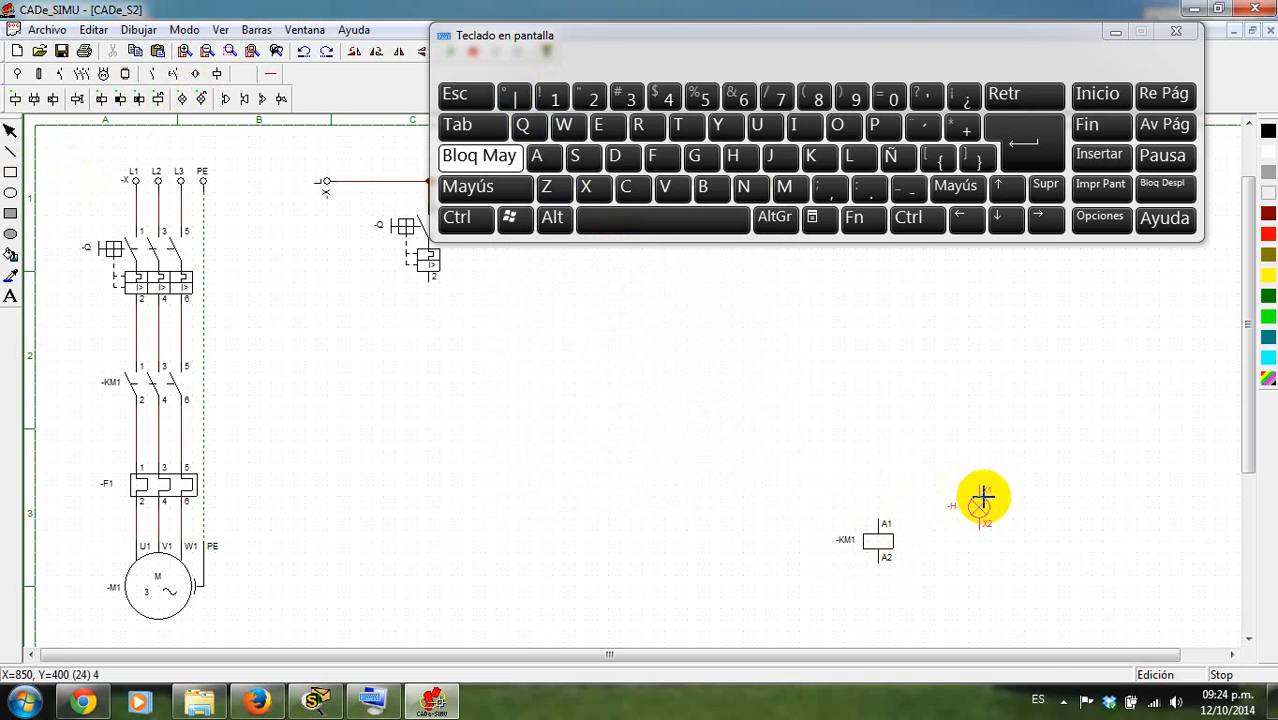
click(945, 522)
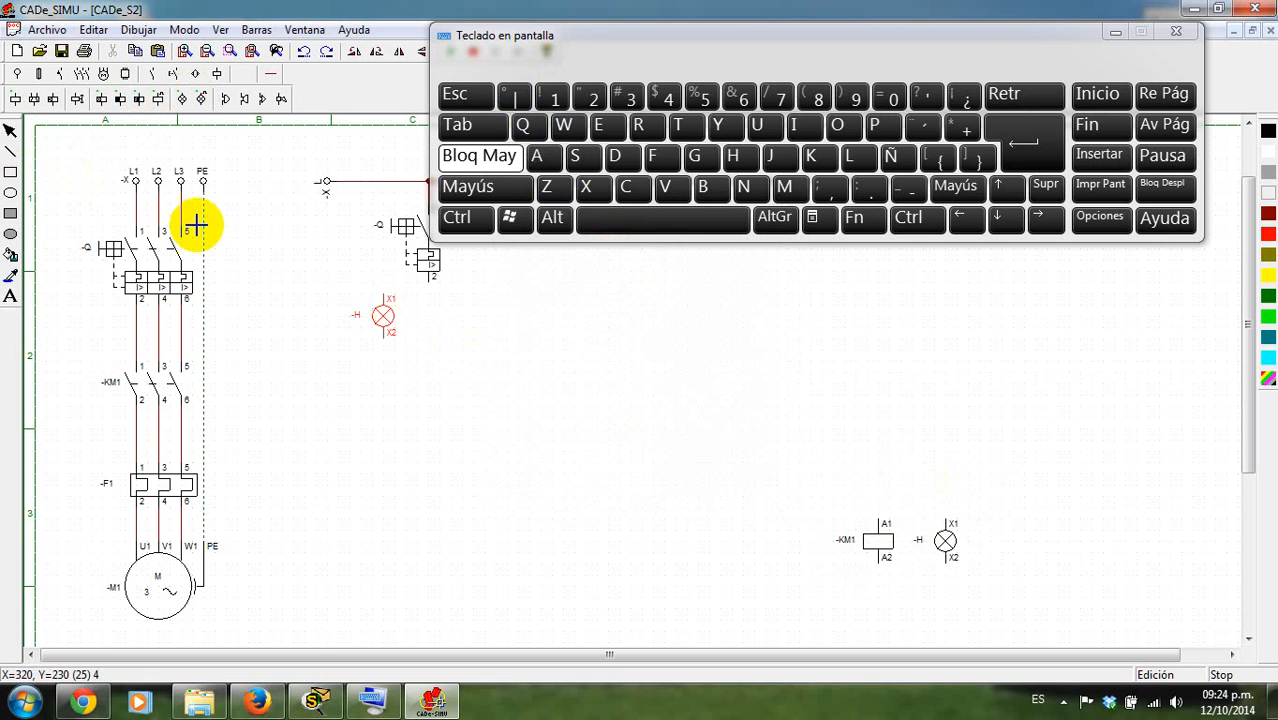
- Place a normally open pushbutton below the single-pole breaker and wire its terminal 13 to the breaker's terminal 2
click(61, 75)
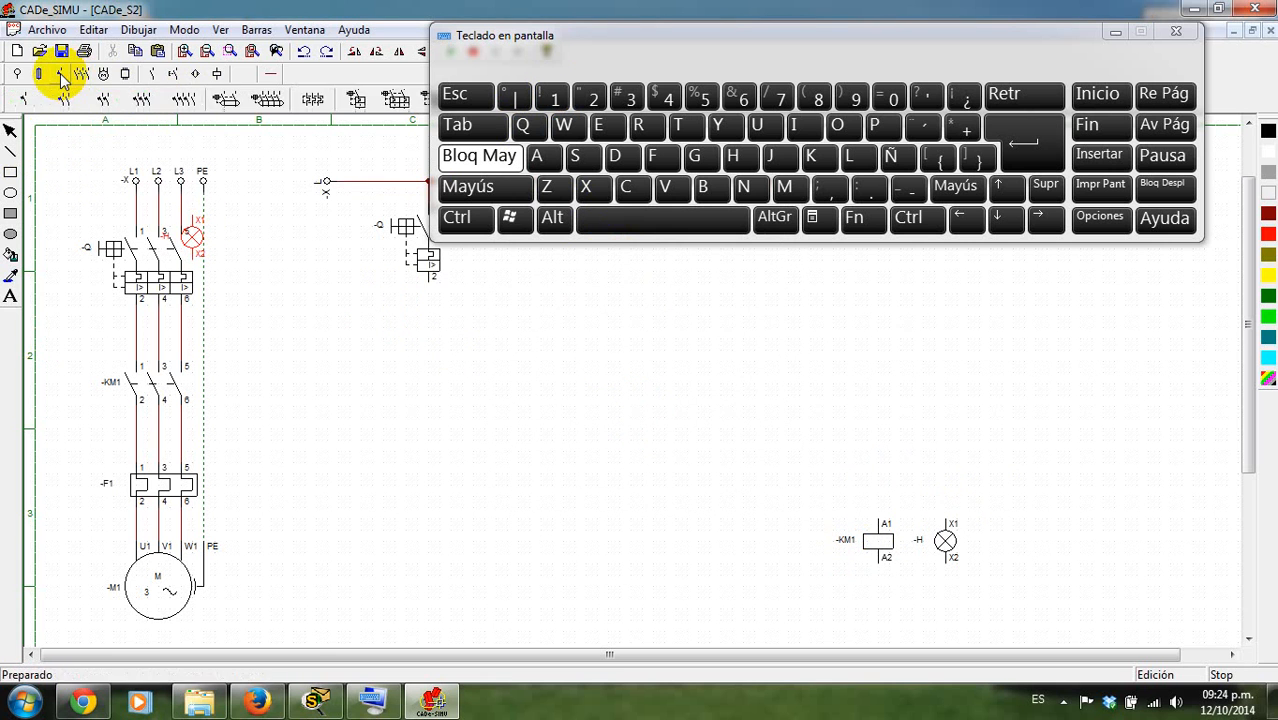
click(167, 76)
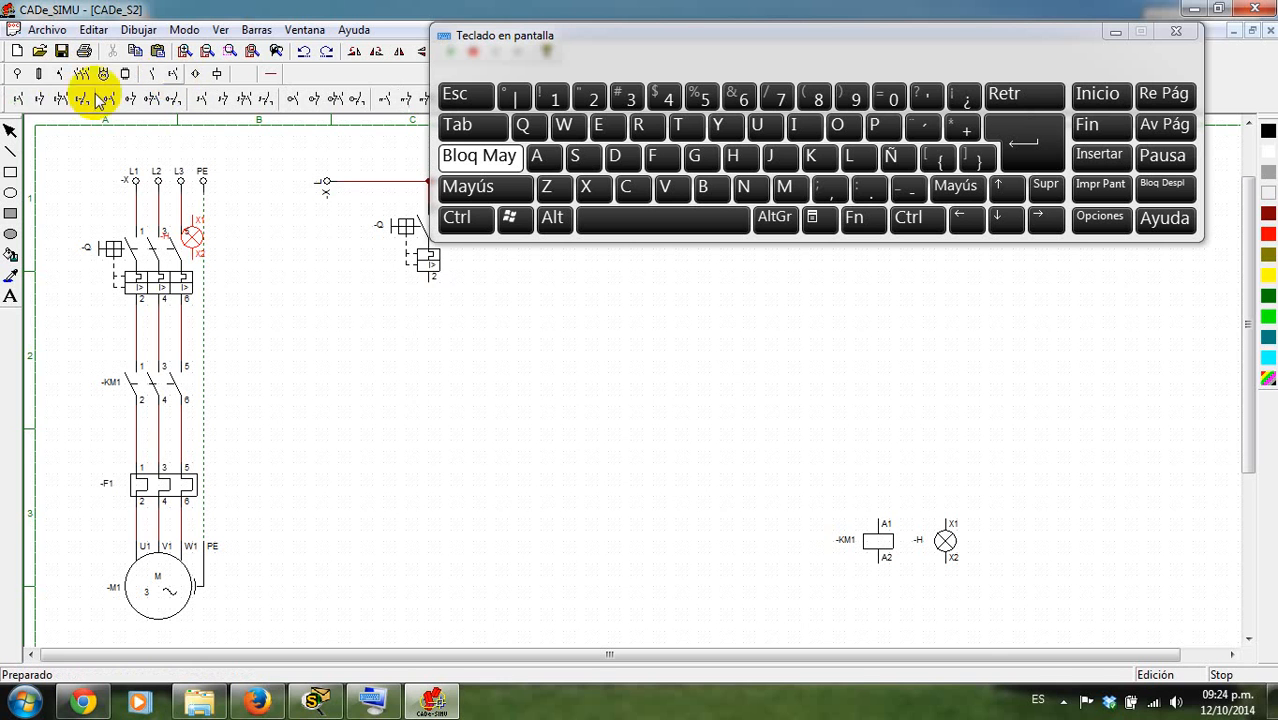
click(23, 98)
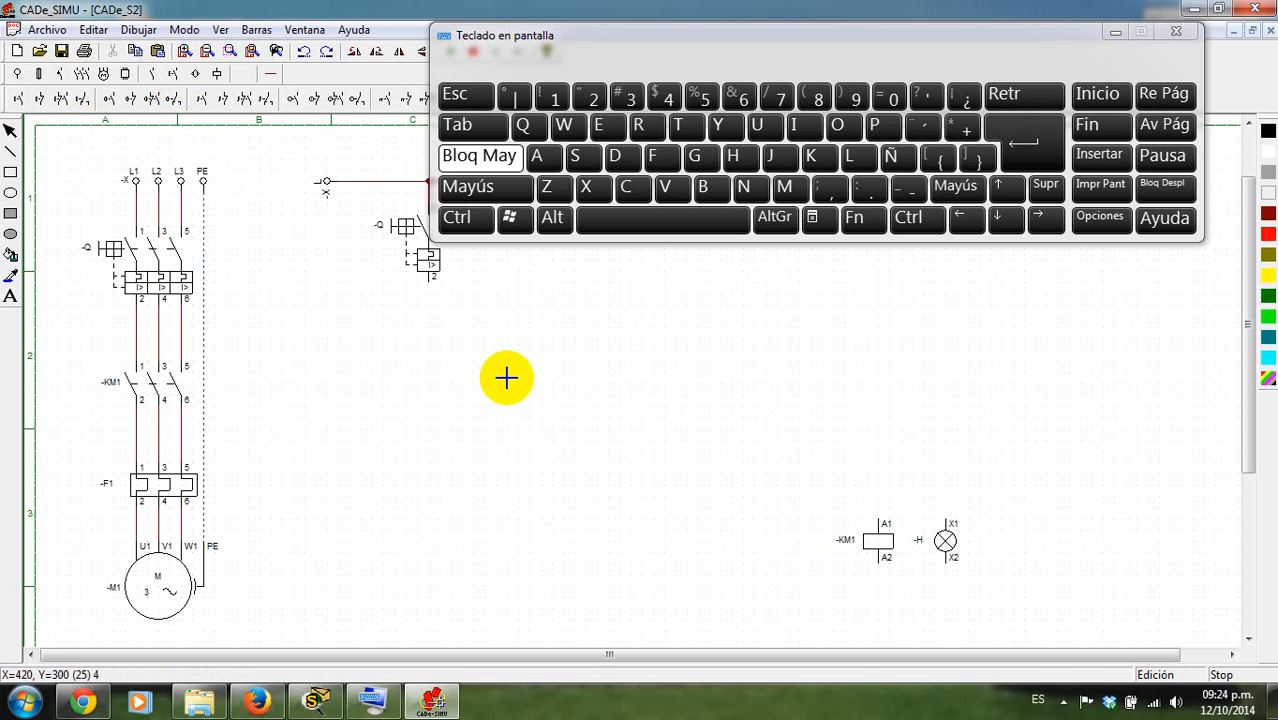
click(430, 338)
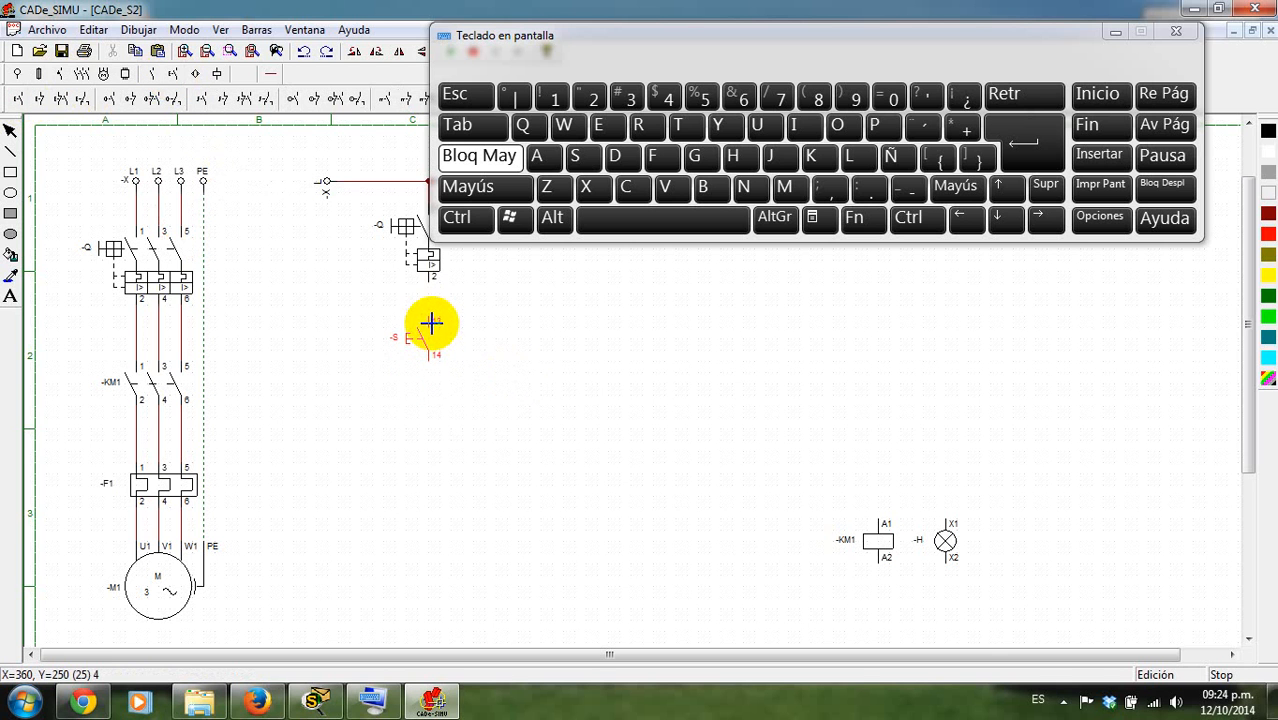
click(270, 75)
click(21, 98)
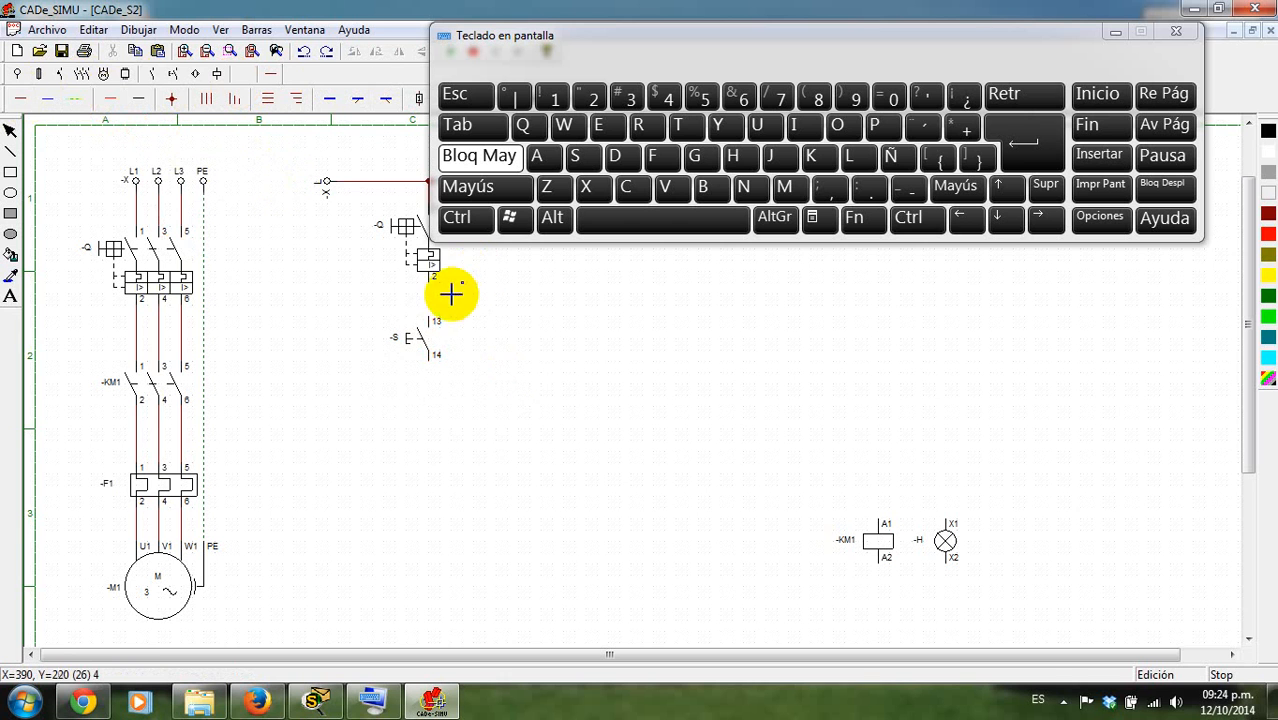
drag(432, 290, 434, 310)
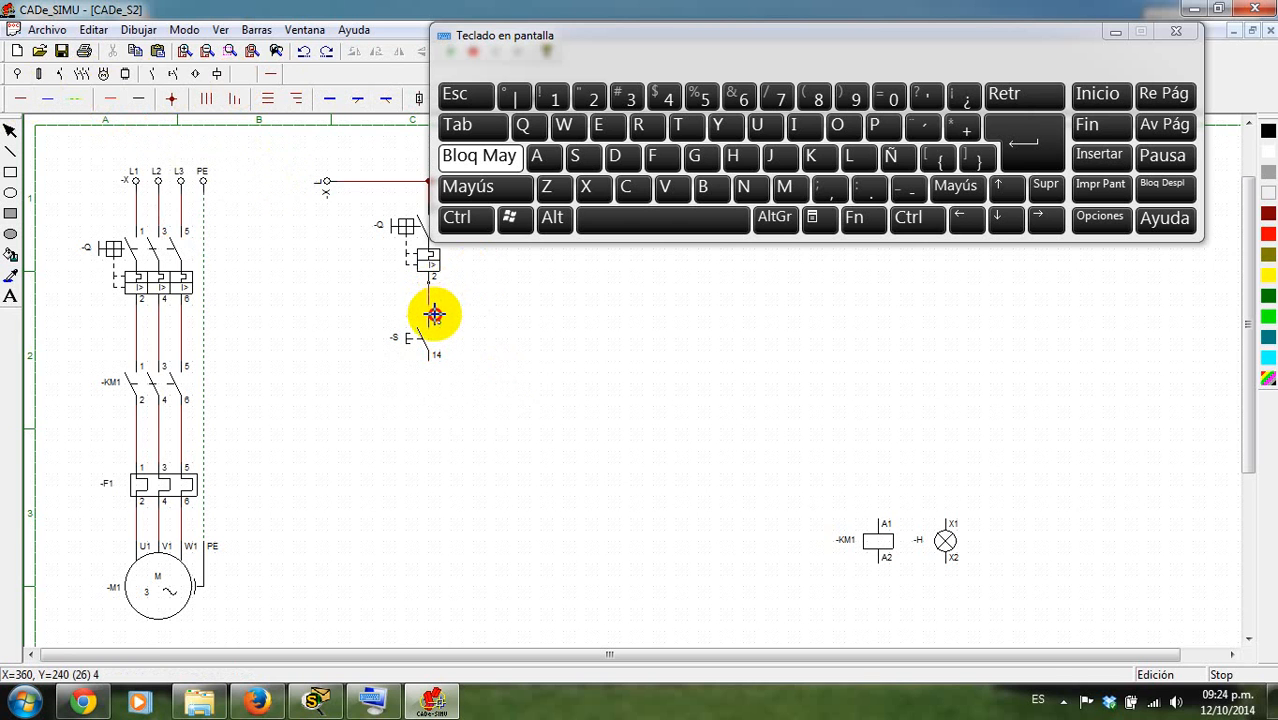
click(11, 131)
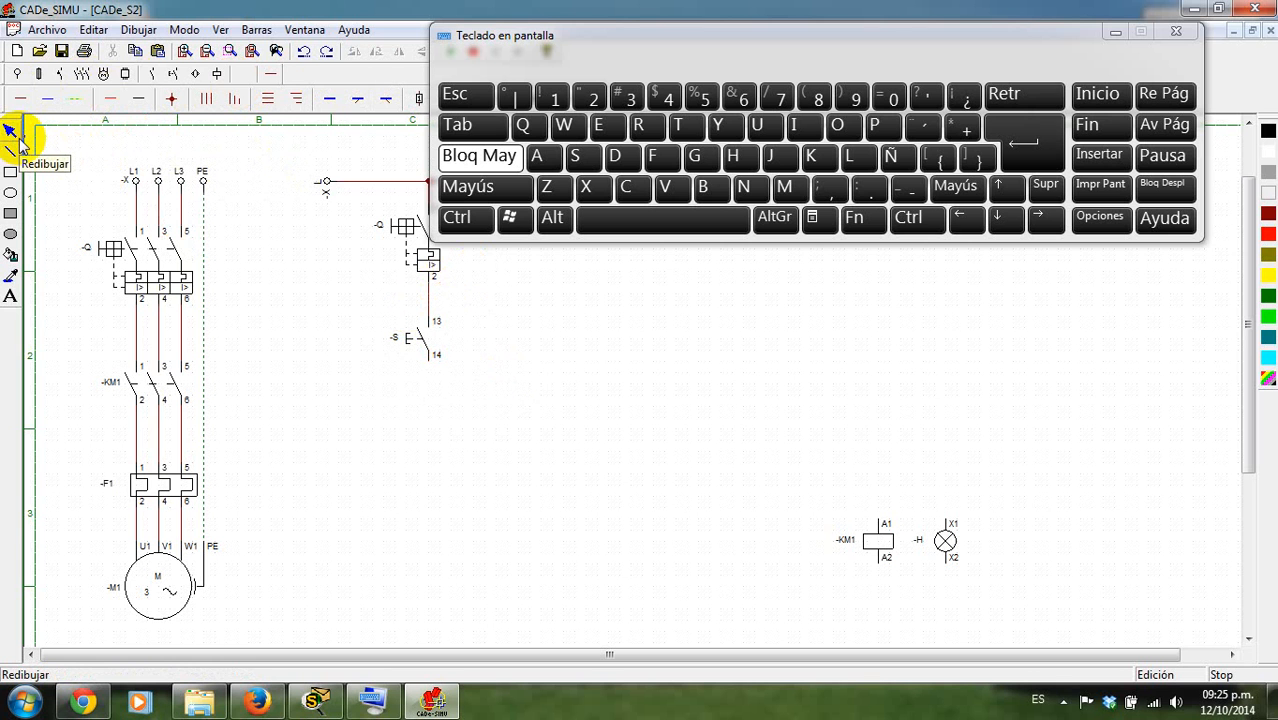
- Place a second coil well below the pushbutton, level with the -KM1 coil
click(215, 76)
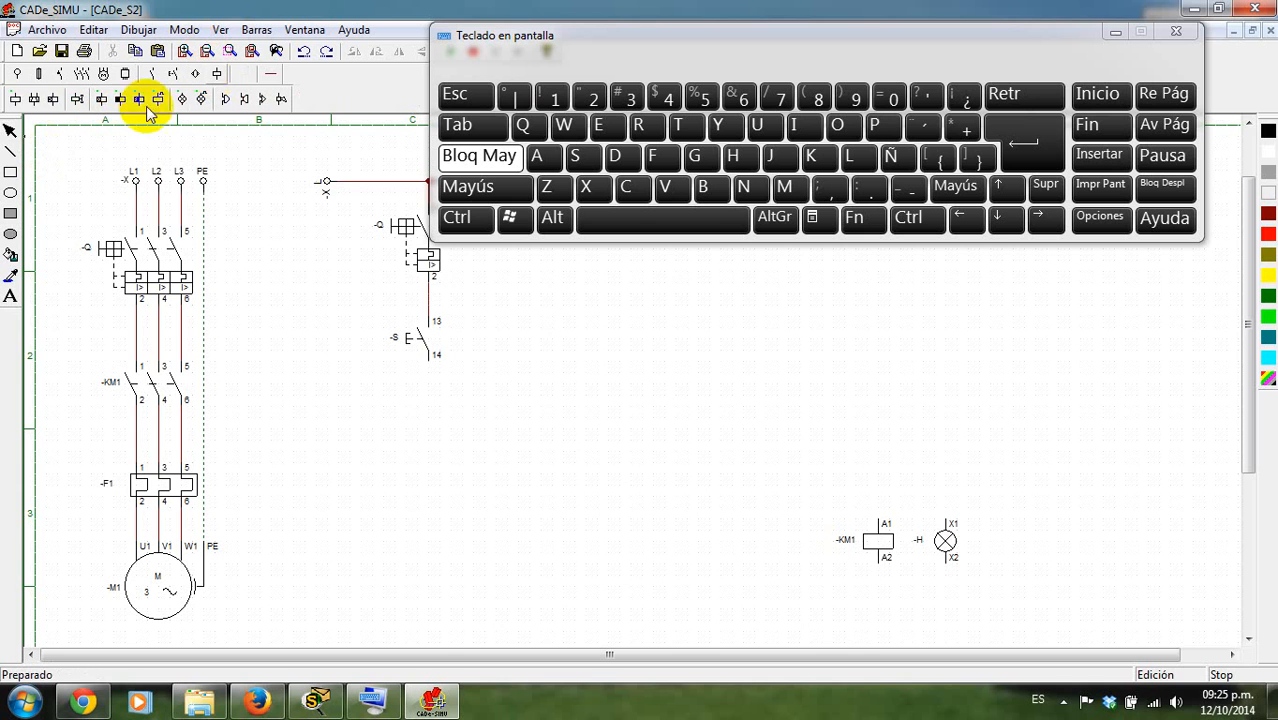
click(12, 99)
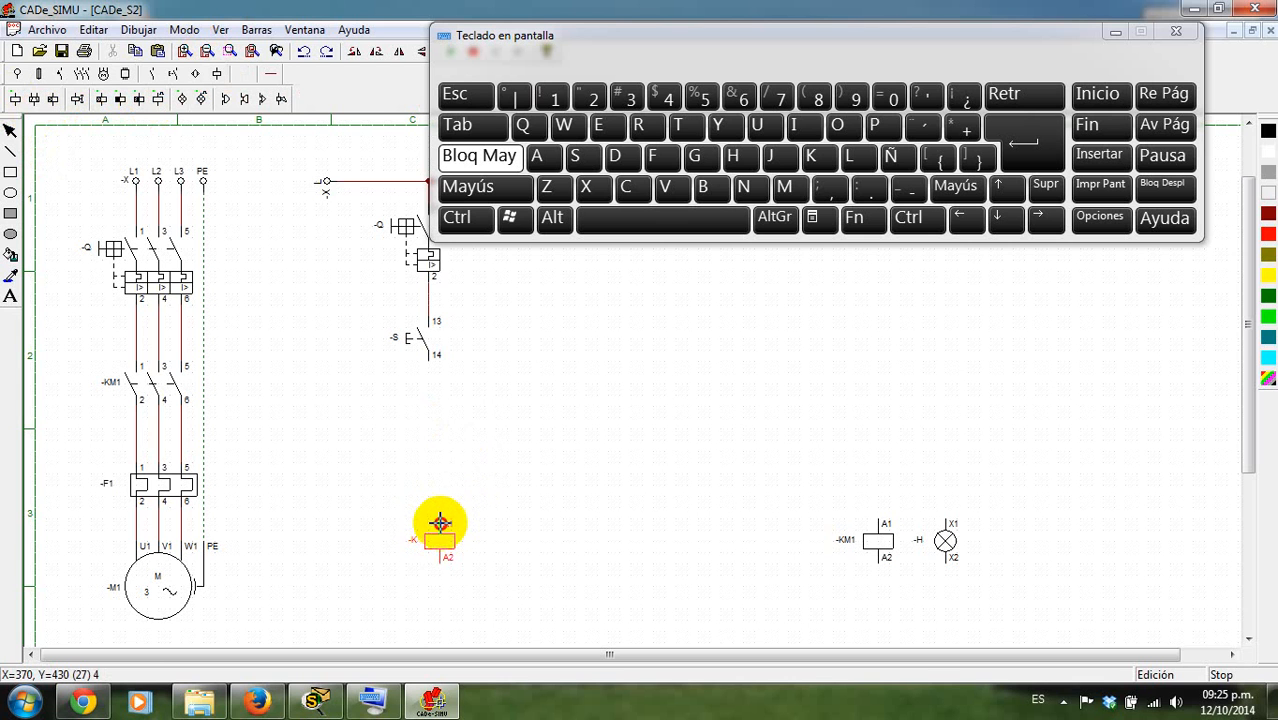
click(440, 522)
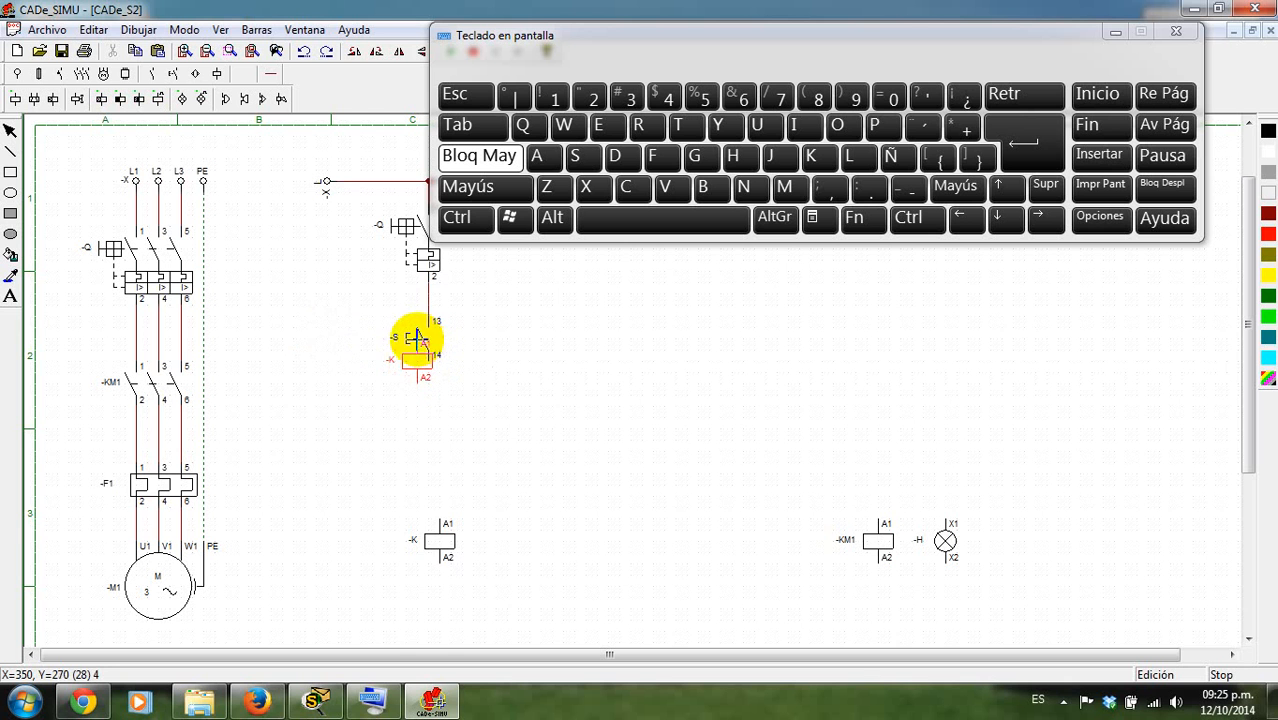
click(12, 133)
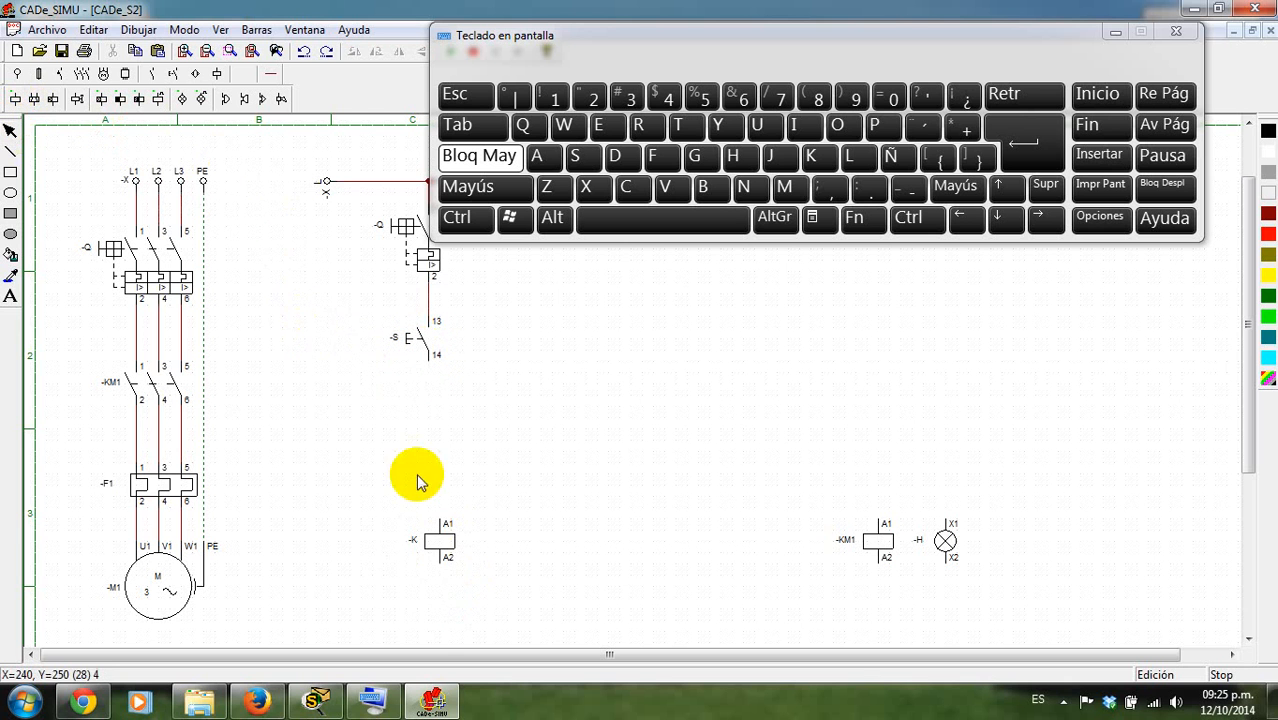
- Rename the coil below the pushbutton as -K1
click(438, 541)
double_click(438, 541)
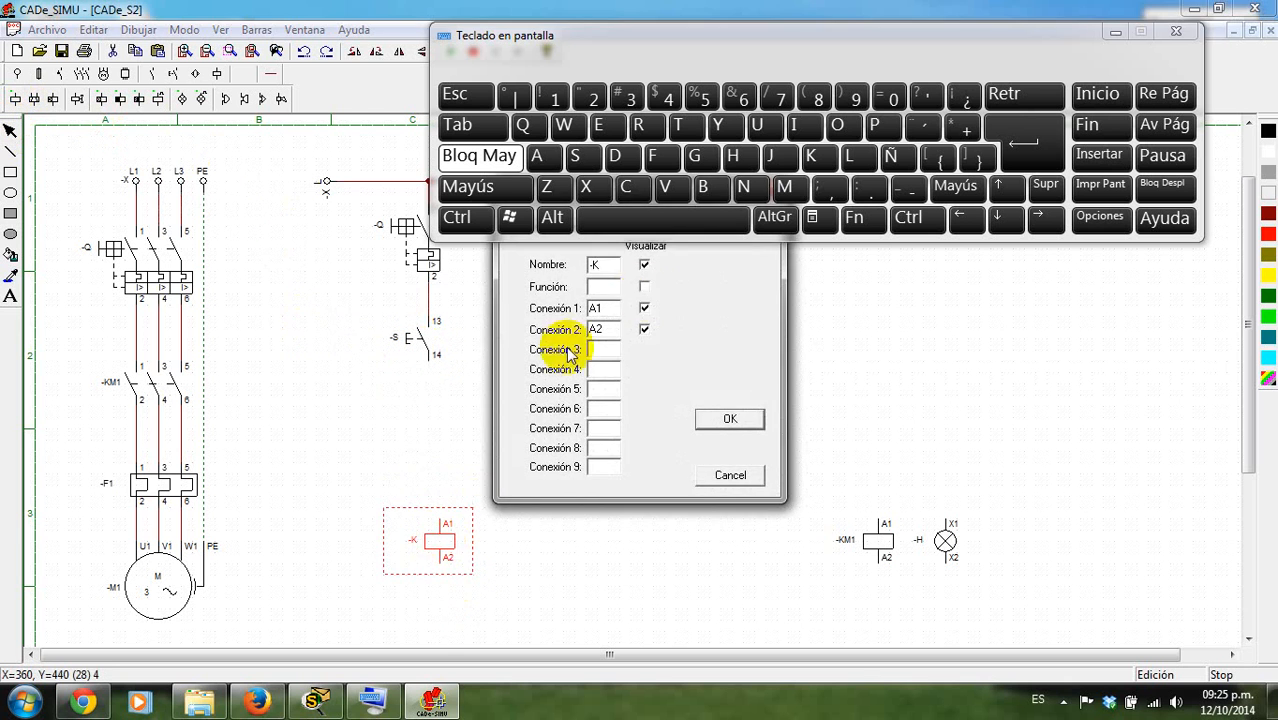
click(598, 264)
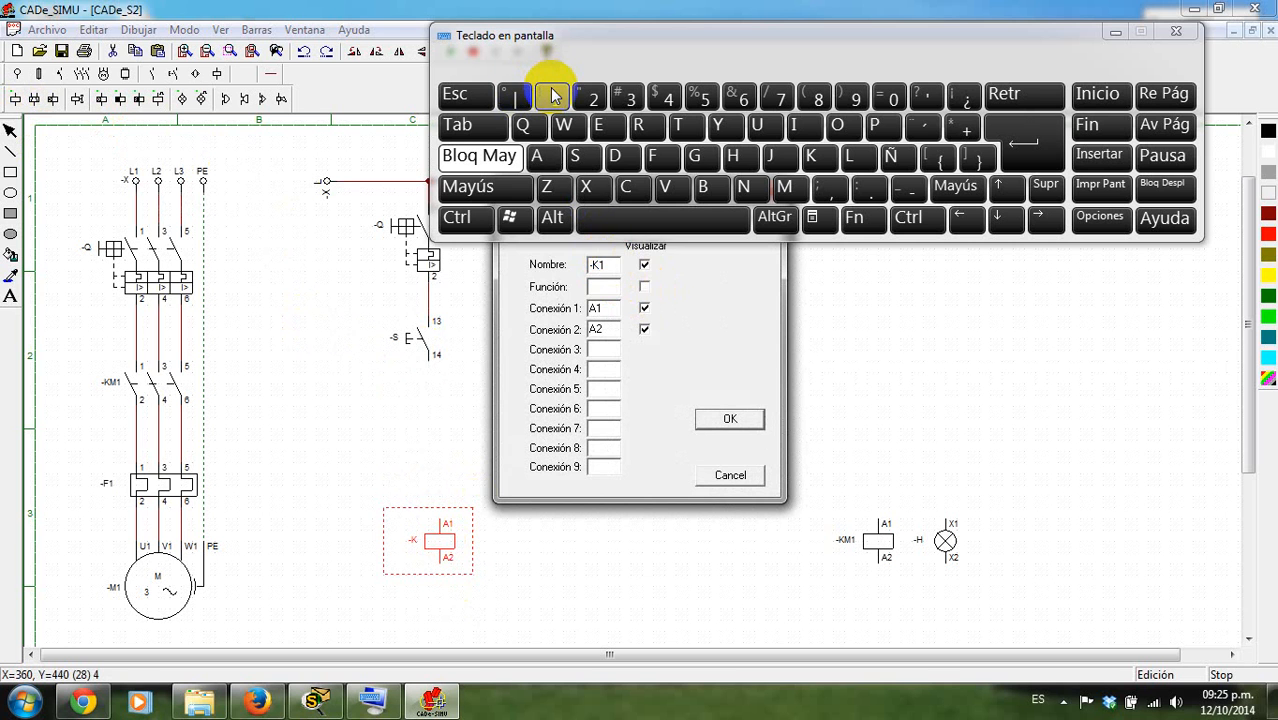
key(Return)
click(481, 393)
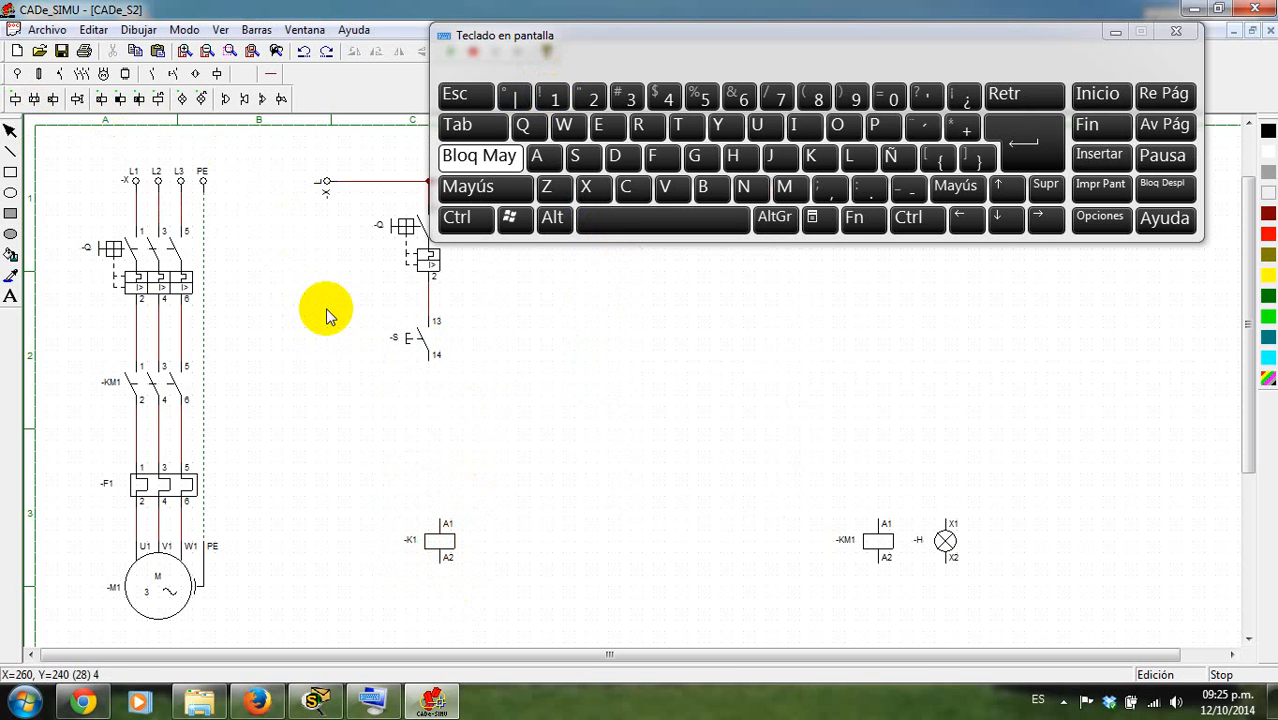
- Place a normally open auxiliary contact 13-14 between the pushbutton and the -K1 coil, slightly to their right
click(155, 75)
click(20, 97)
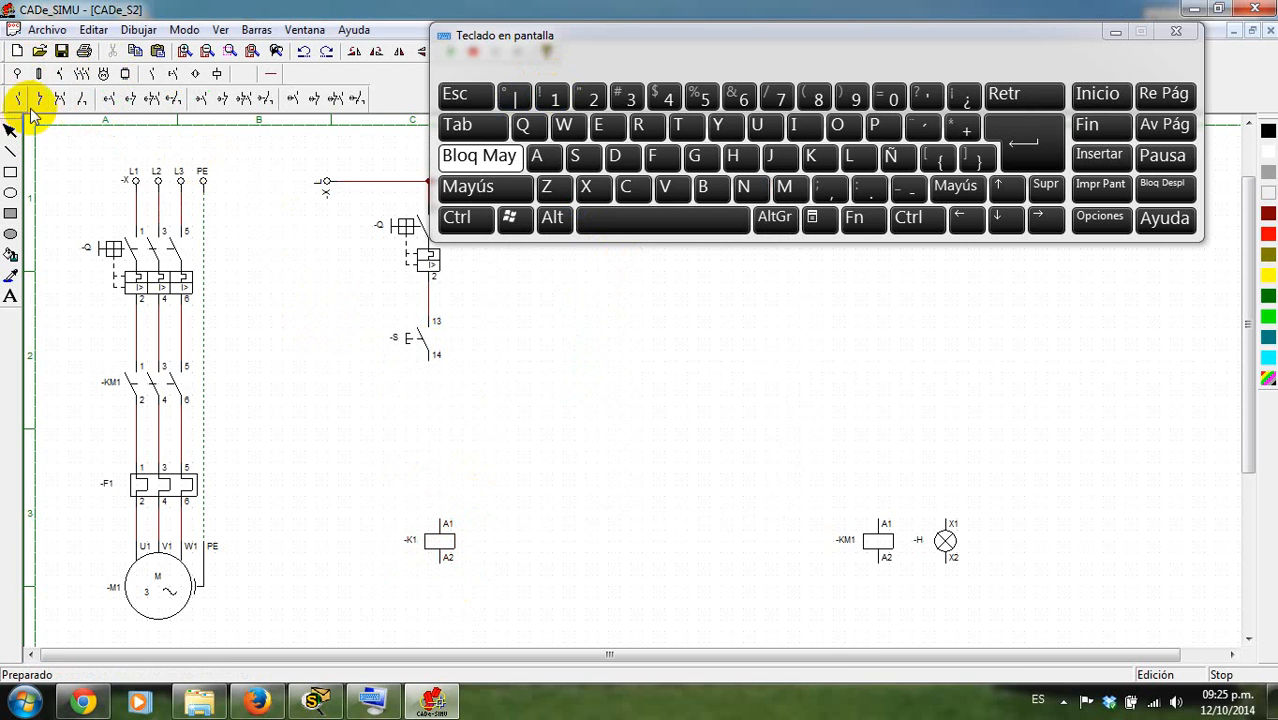
click(508, 408)
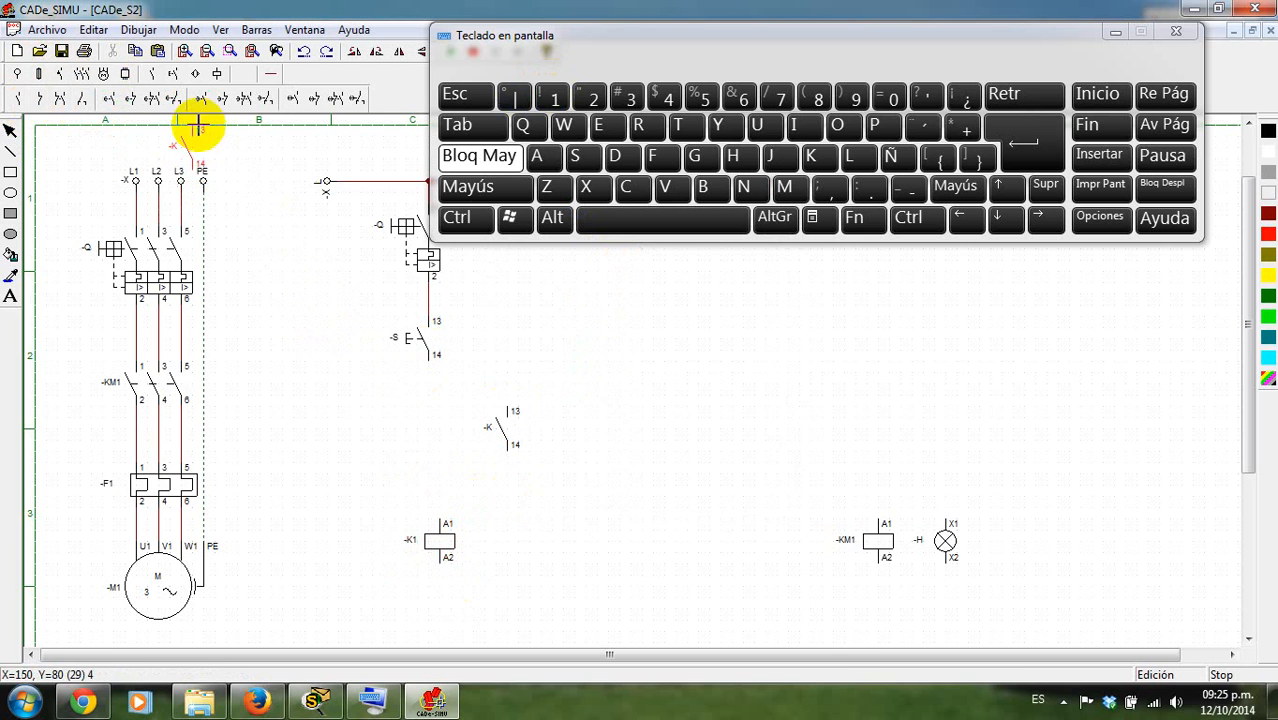
click(11, 130)
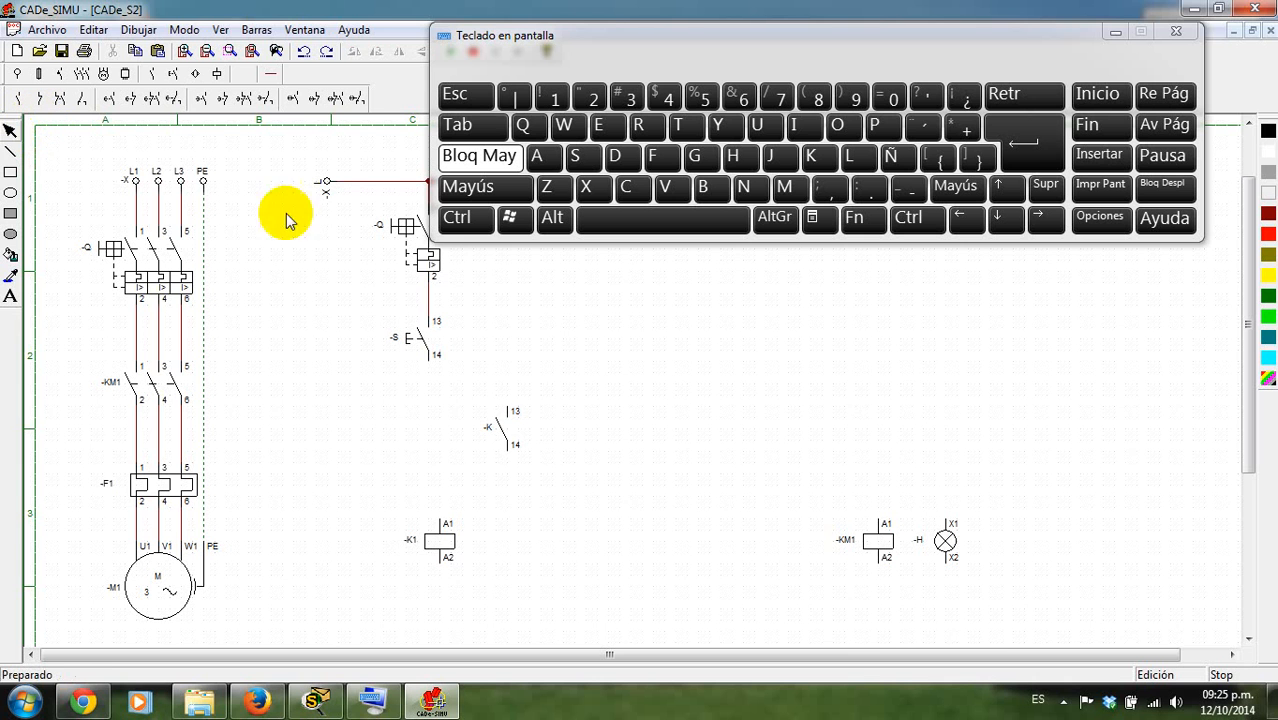
- Rename the auxiliary contact as -K1 and shift it slightly up and left, closer to the pushbutton
double_click(499, 425)
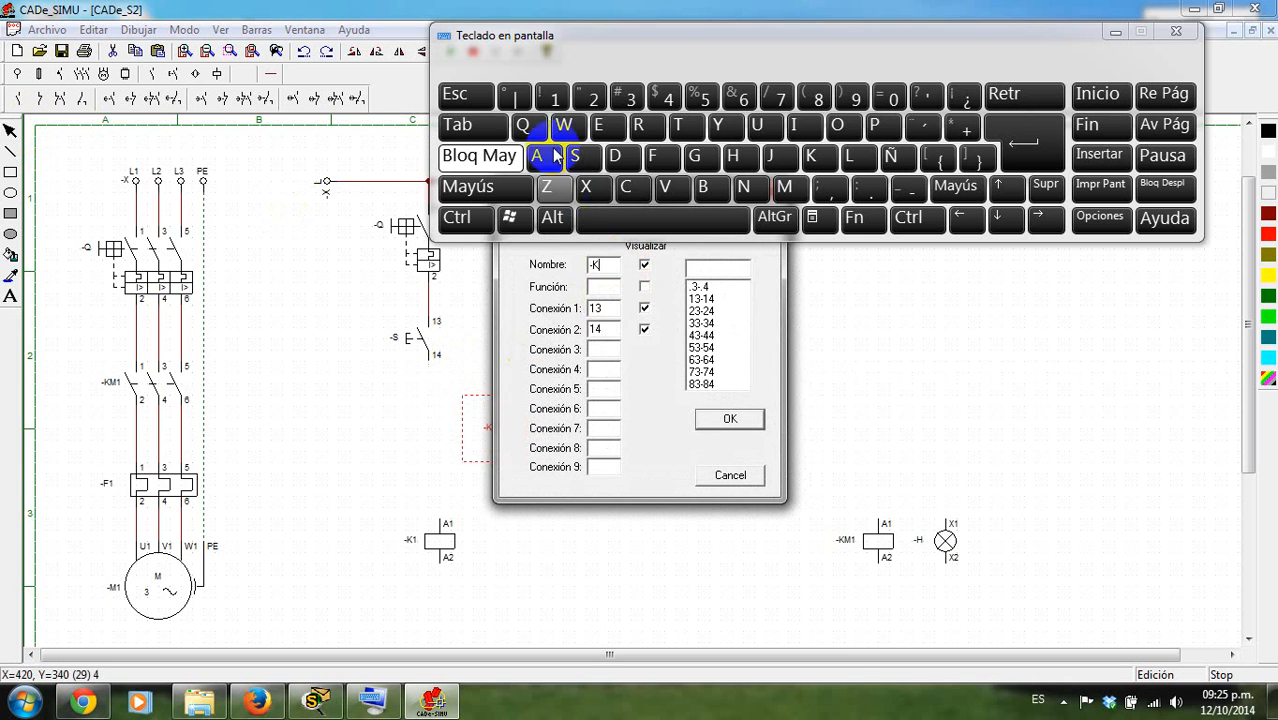
text(1)
key(Return)
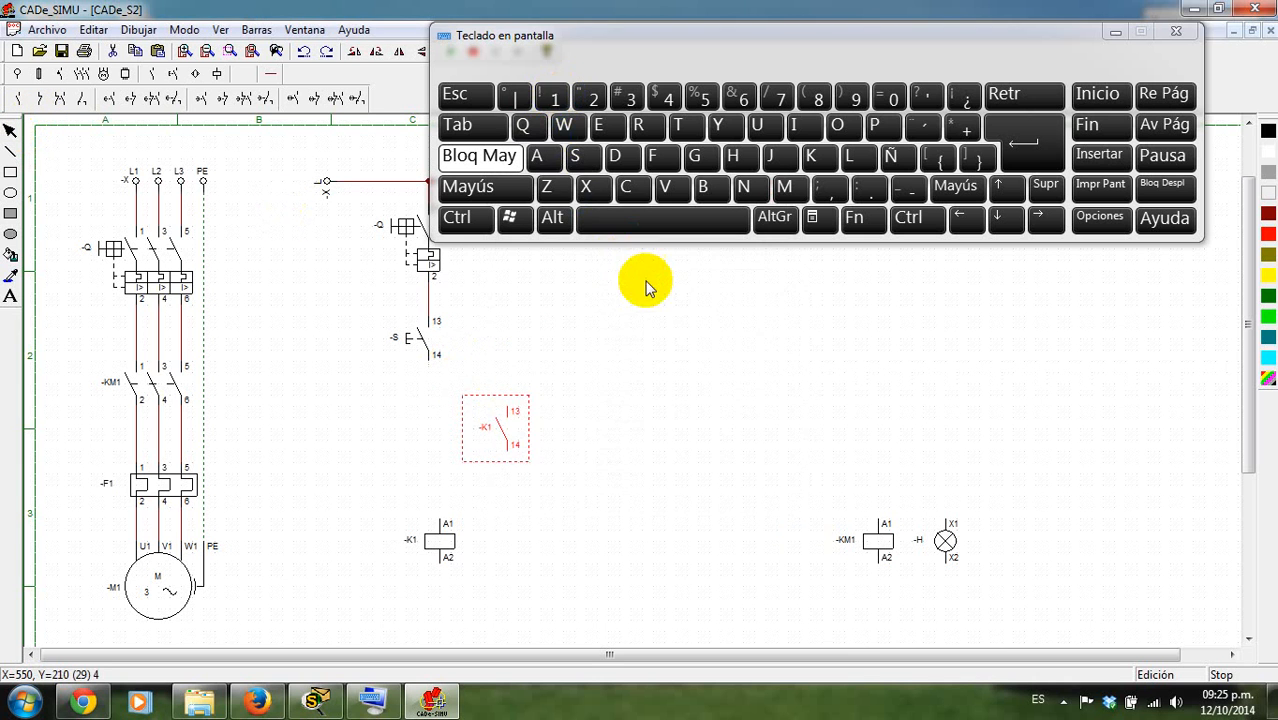
click(507, 416)
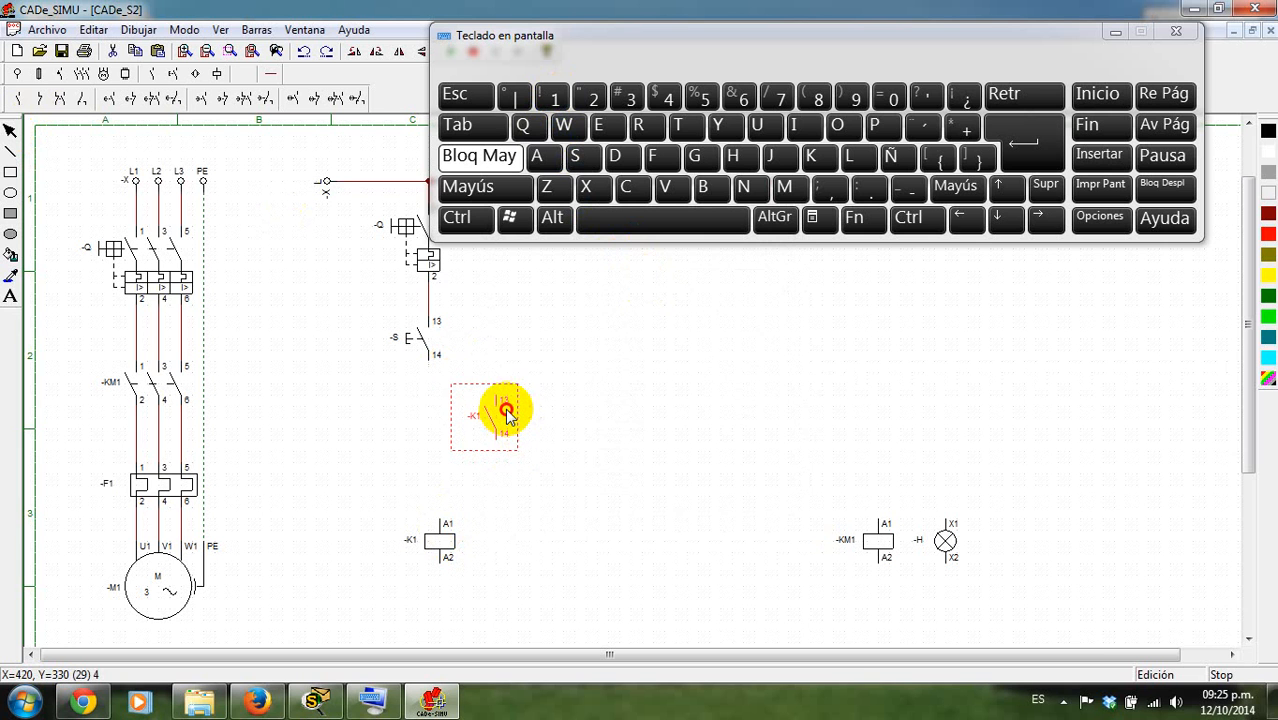
drag(507, 413, 507, 408)
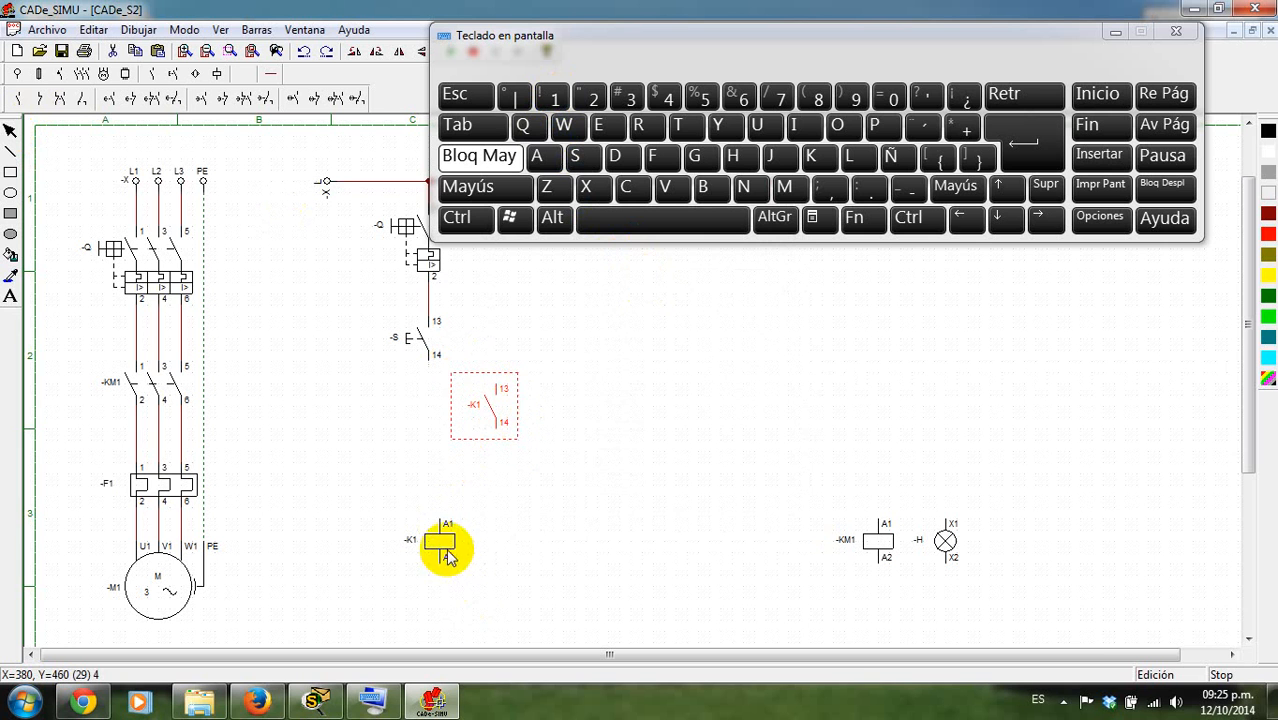
- Move the -K1 coil, the -KM1 coil and the signal lamp -H slightly down, keeping them level with each other
drag(442, 545, 445, 570)
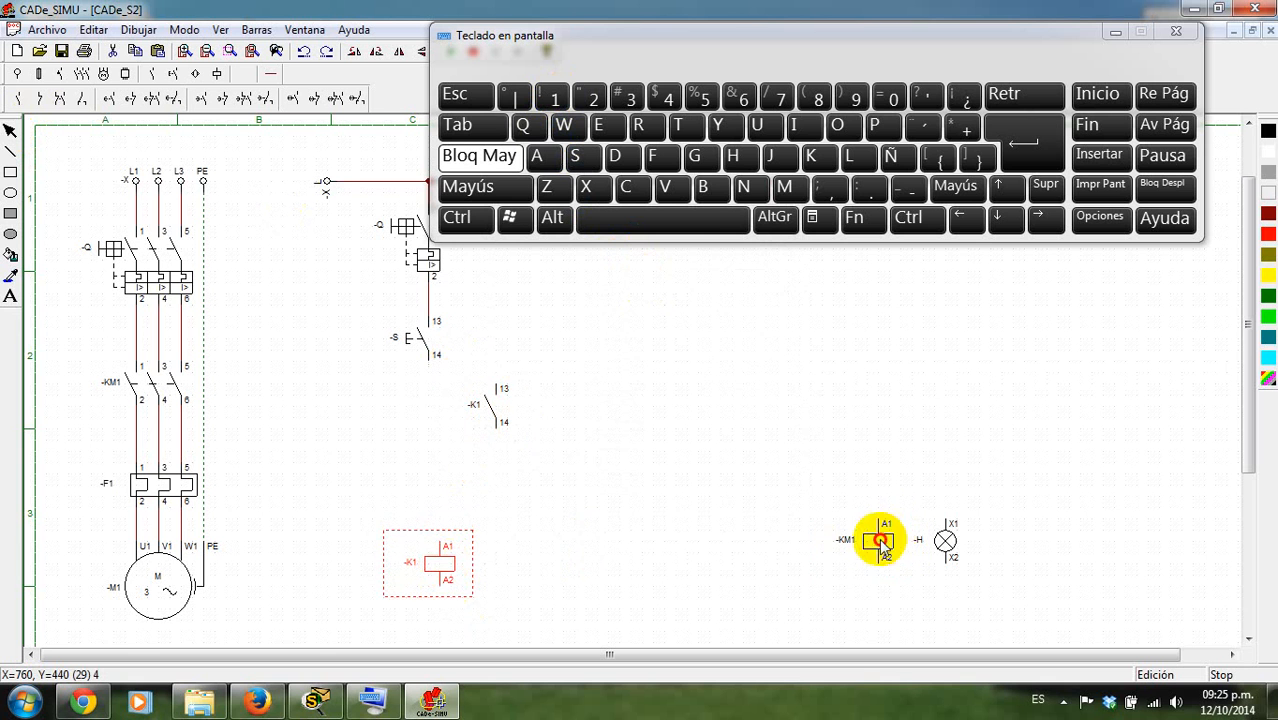
drag(880, 538, 880, 560)
drag(950, 534, 955, 563)
click(756, 458)
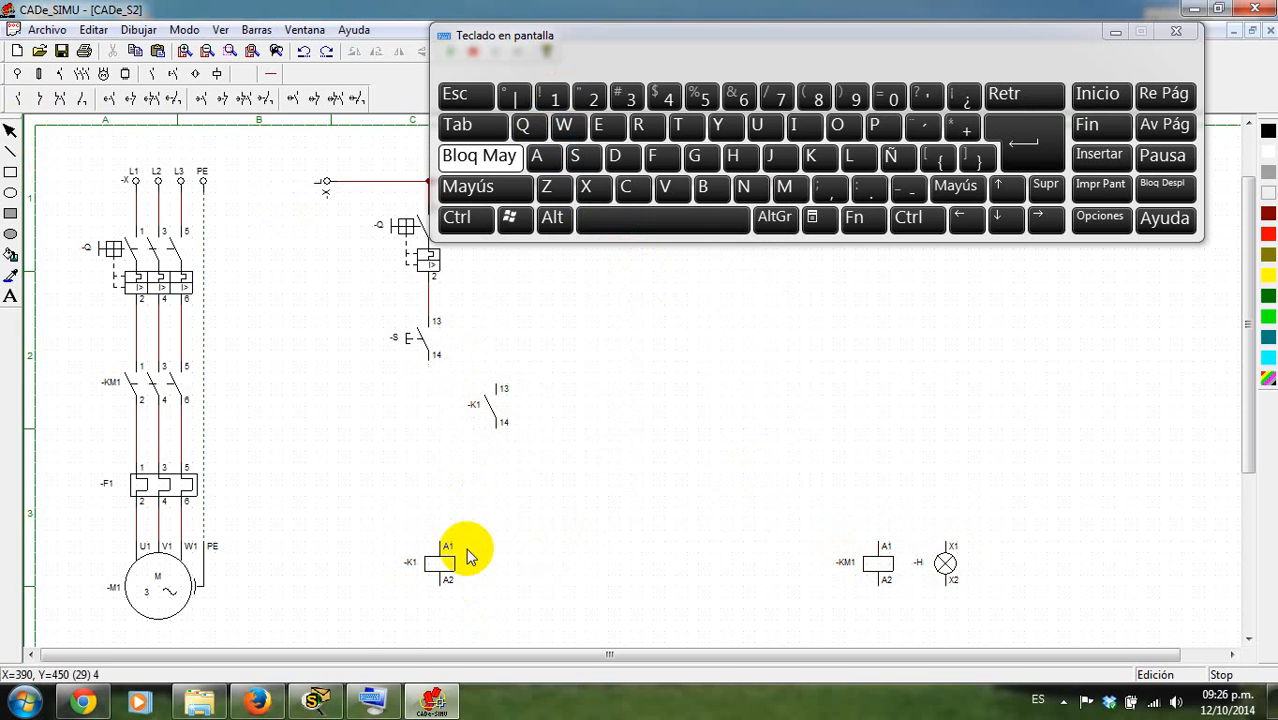
- Place two normally open auxiliary contacts 13-14 side by side, one above the -KM1 coil and one above lamp -H
click(28, 97)
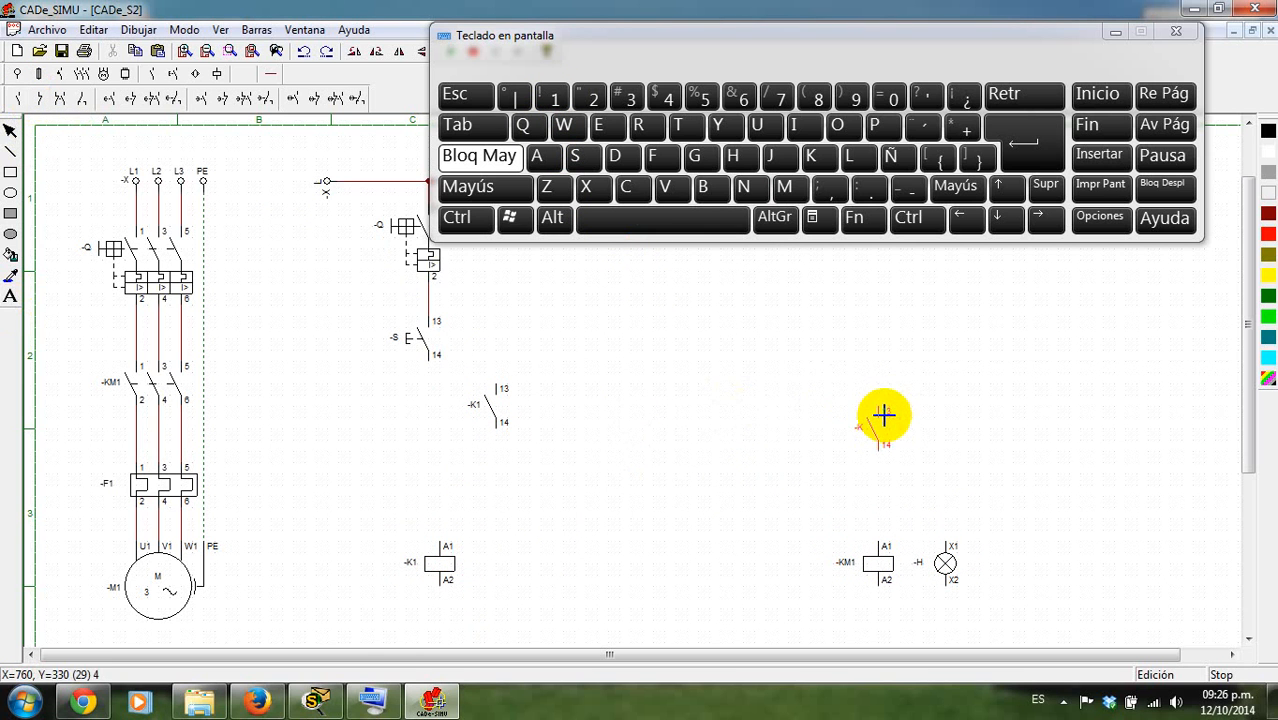
click(881, 401)
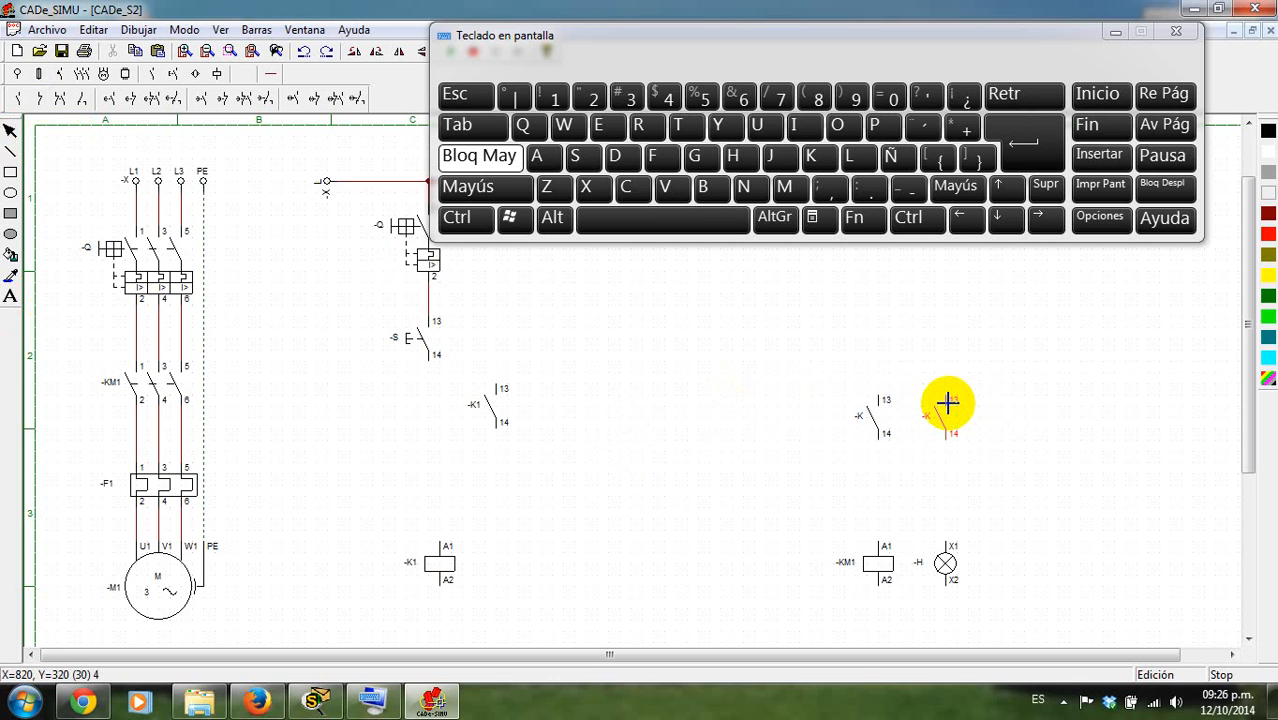
click(947, 401)
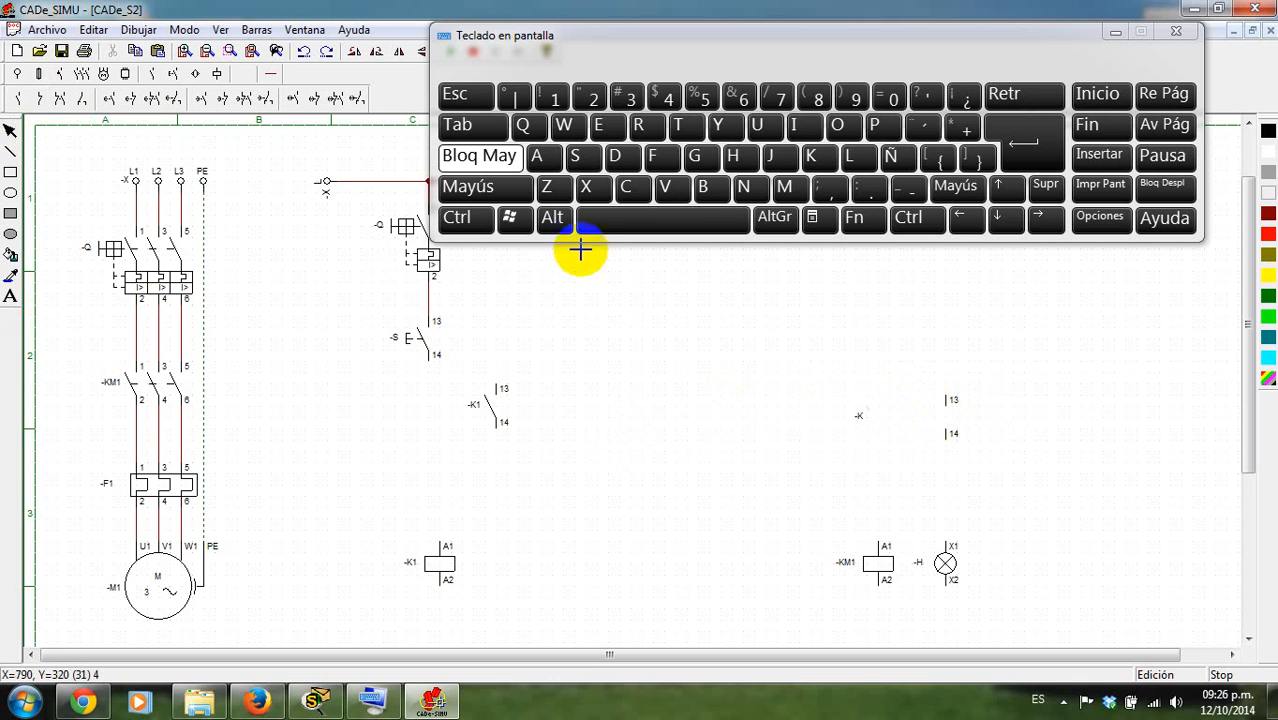
- Wire the two new contacts down to the -KM1 coil and lamp -H, and bridge both branches below and above the contacts
click(272, 74)
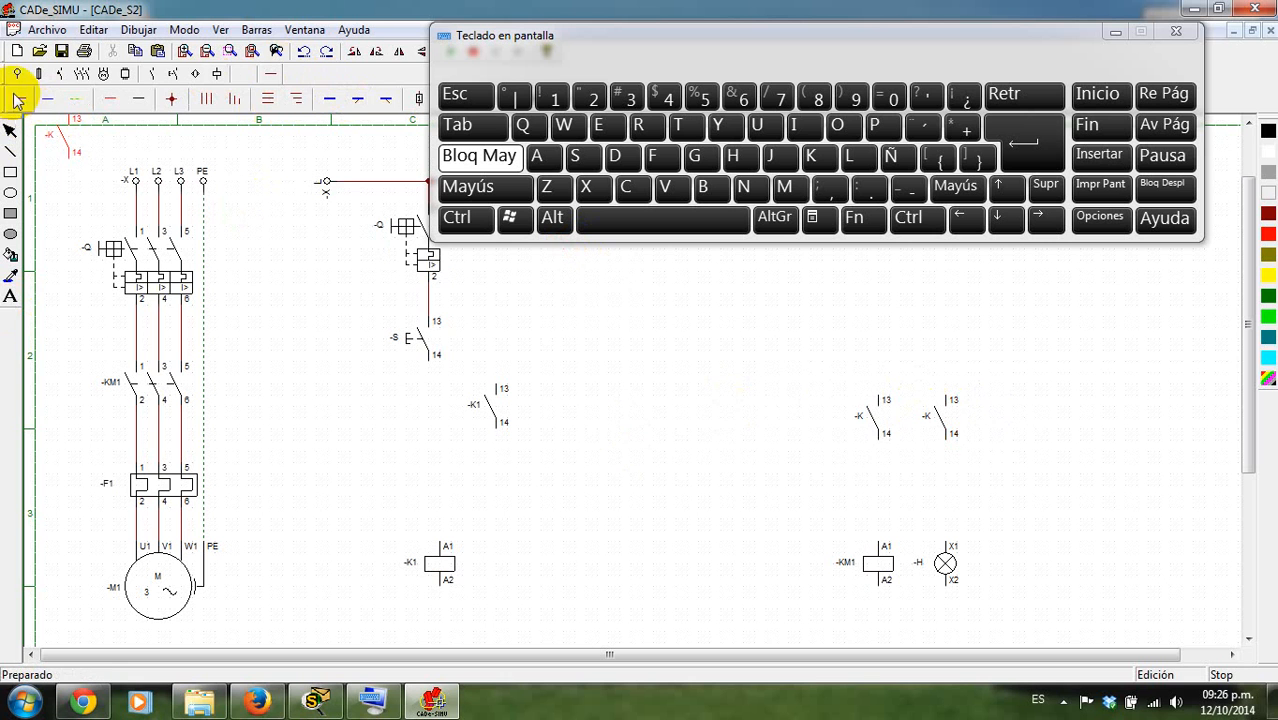
click(14, 97)
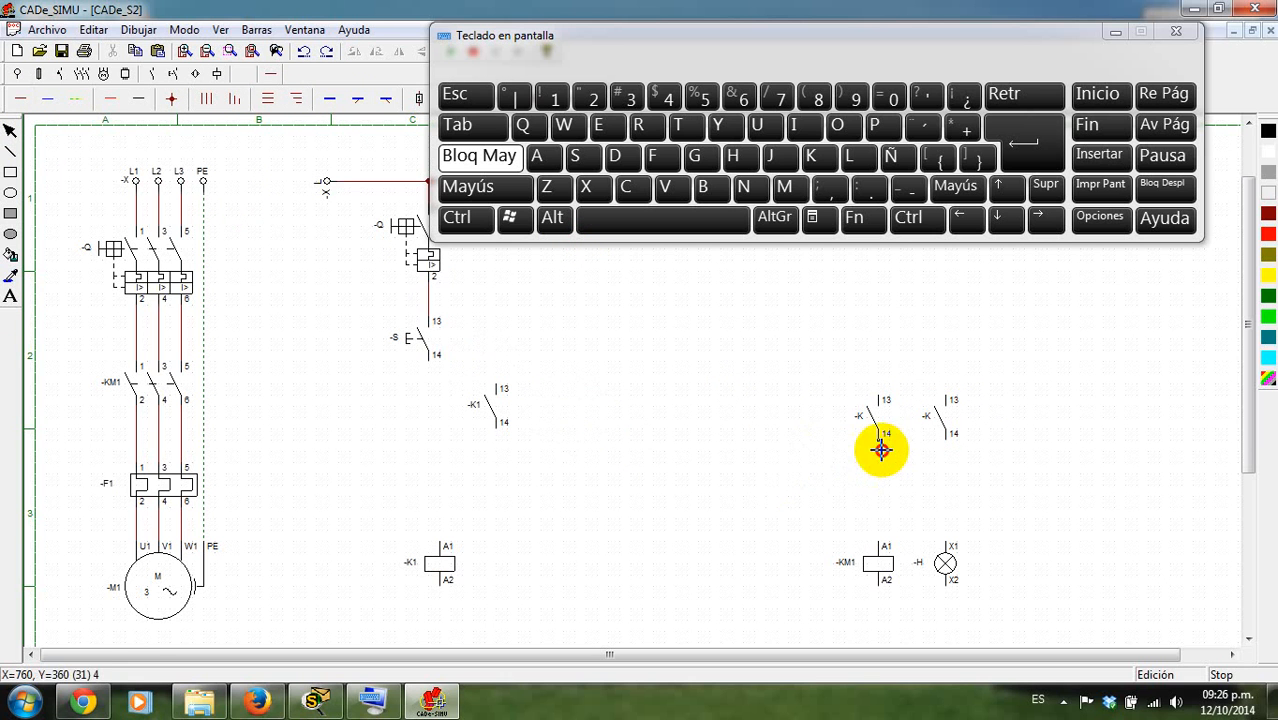
drag(880, 450, 879, 545)
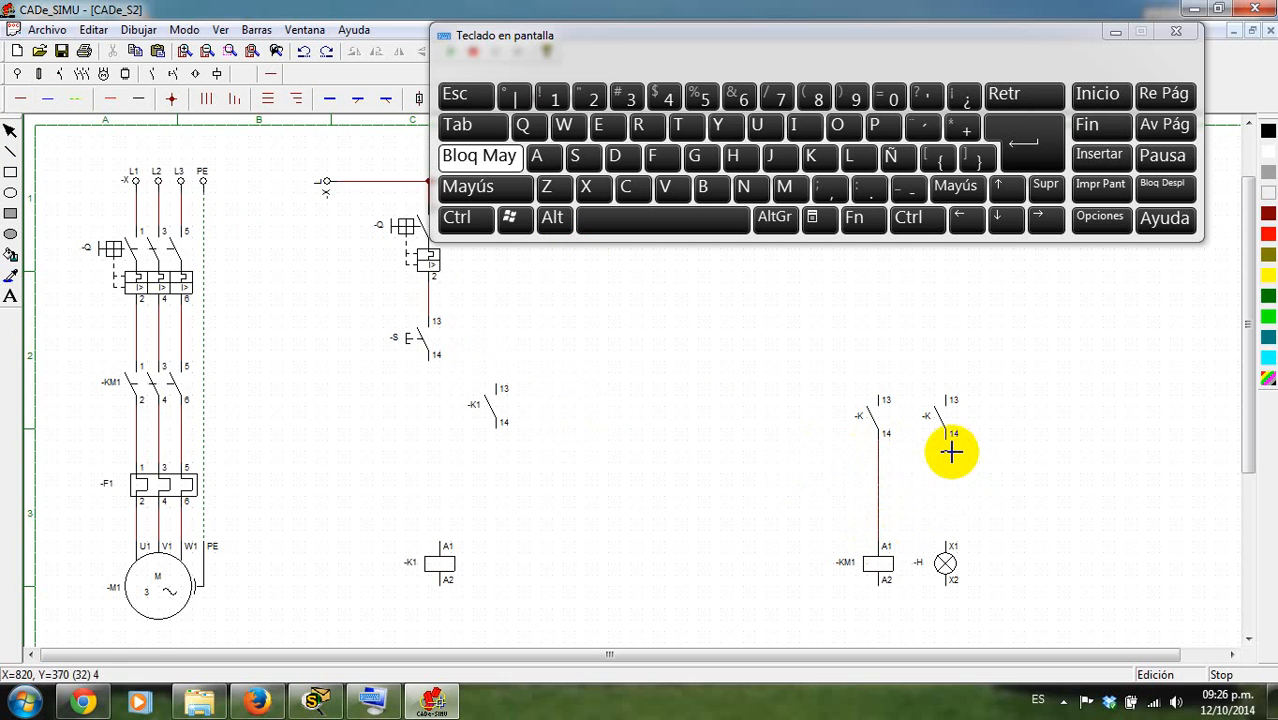
drag(948, 446, 950, 538)
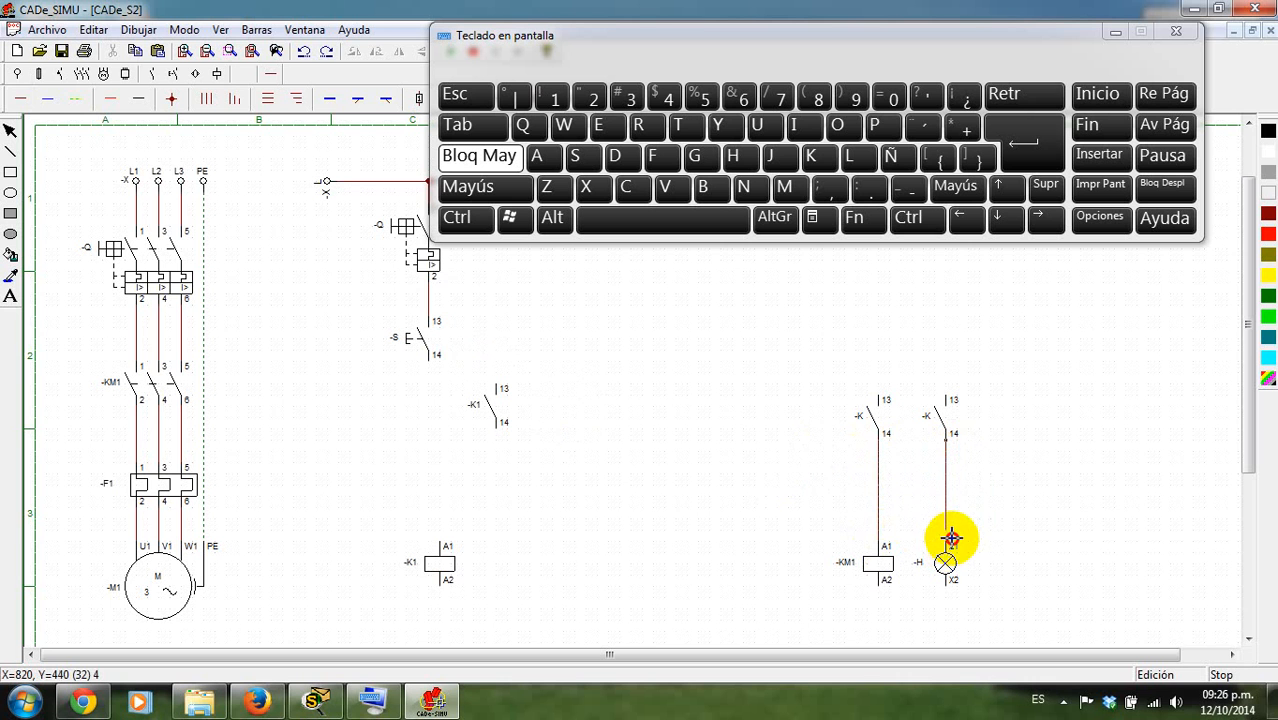
drag(879, 496, 951, 498)
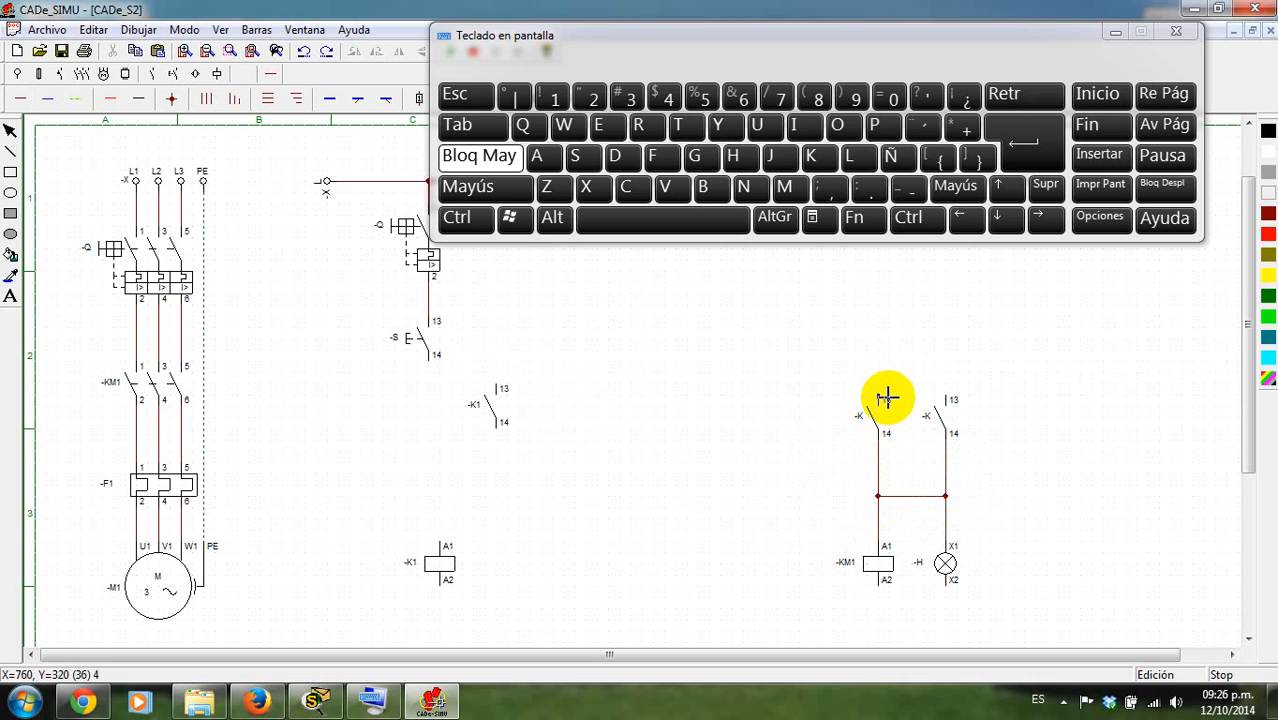
drag(887, 397, 946, 400)
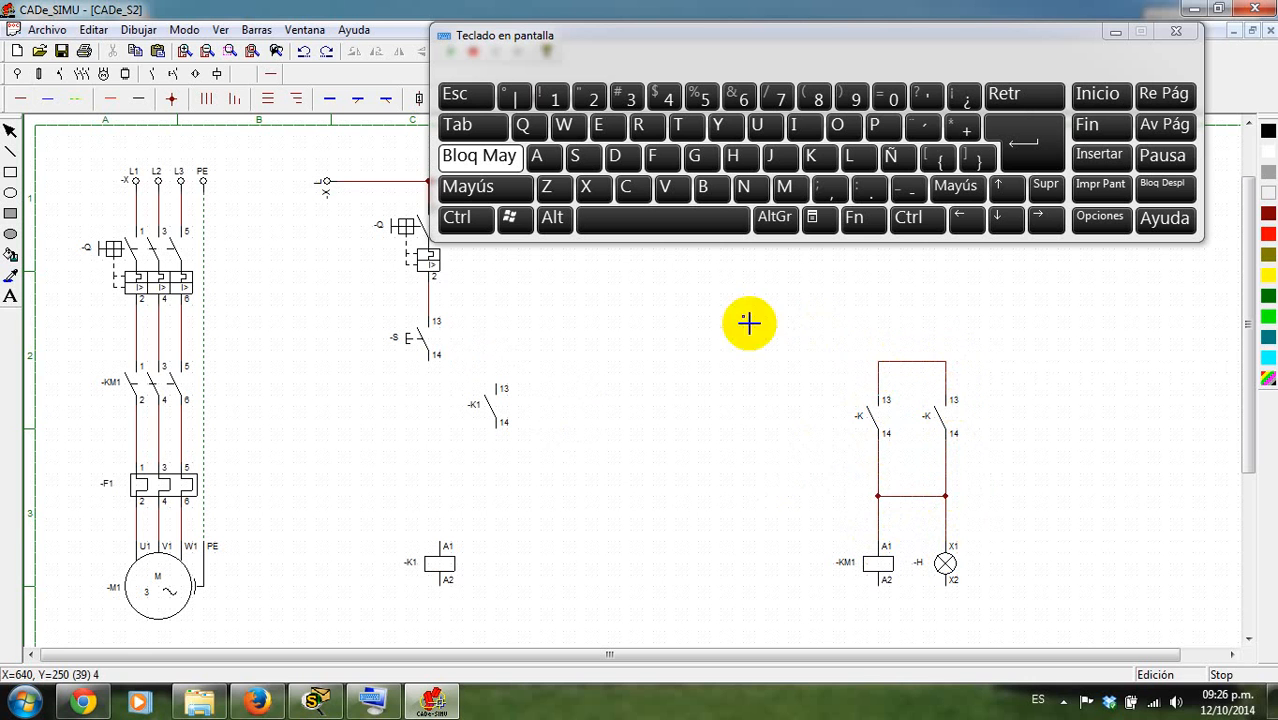
- Rename the auxiliary contact above the -KM1 coil as -K1
click(10, 128)
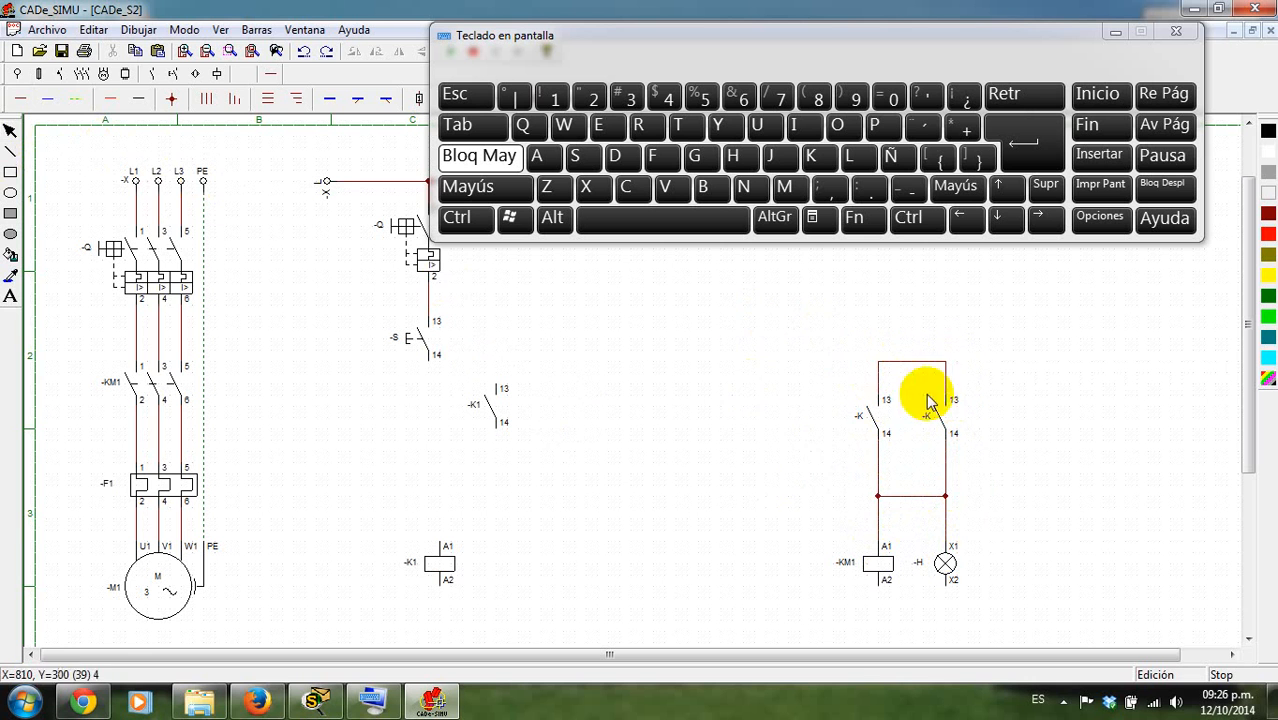
double_click(879, 417)
click(617, 263)
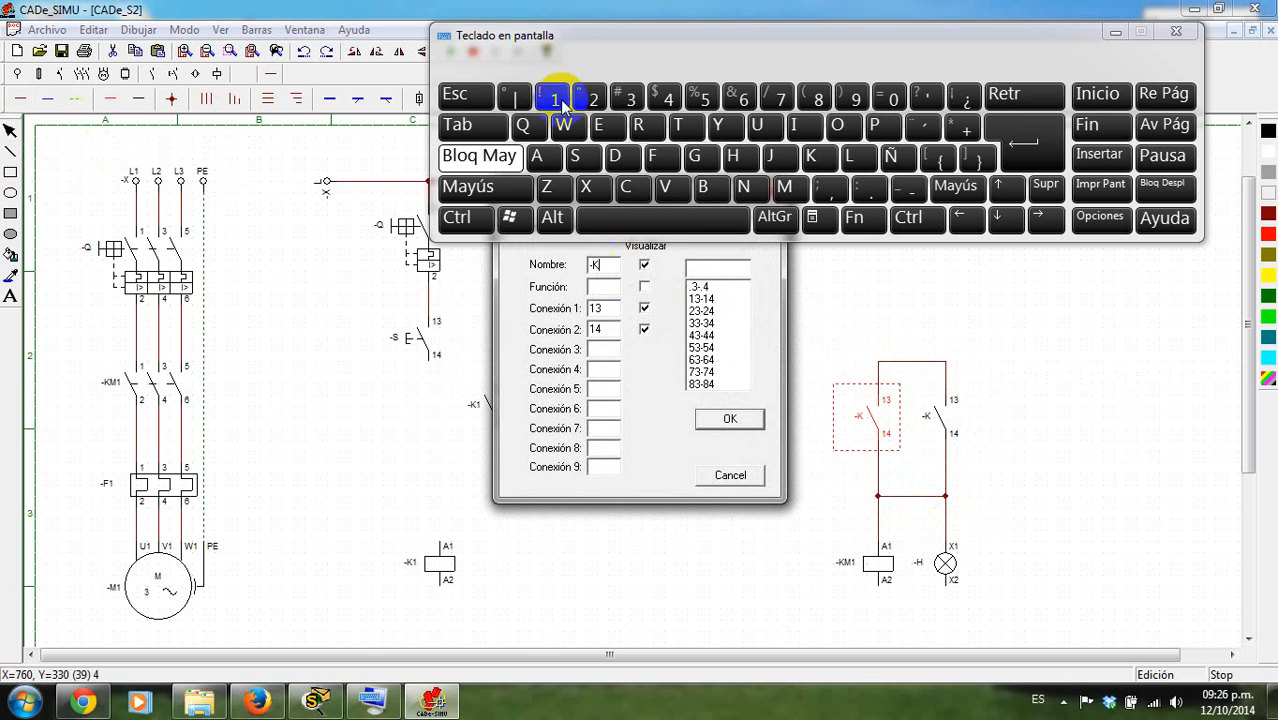
click(553, 97)
key(Return)
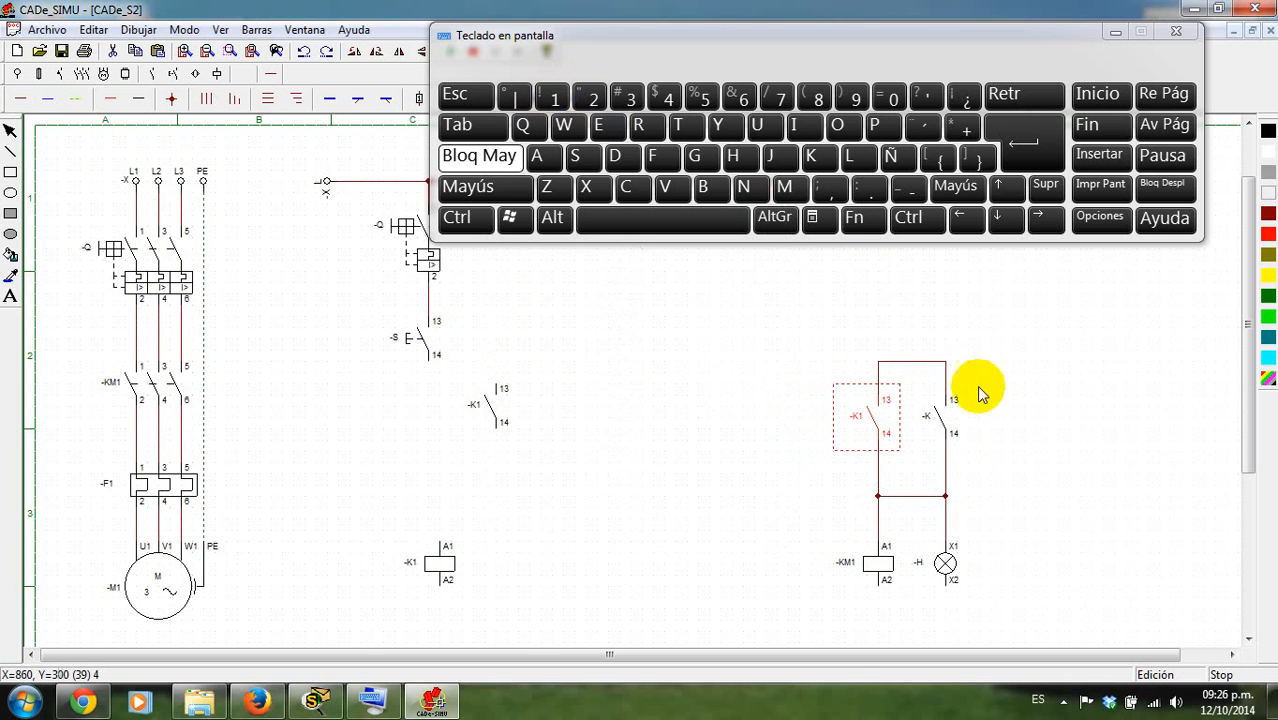
- Rename the auxiliary contact above lamp -H as -KM1
double_click(935, 415)
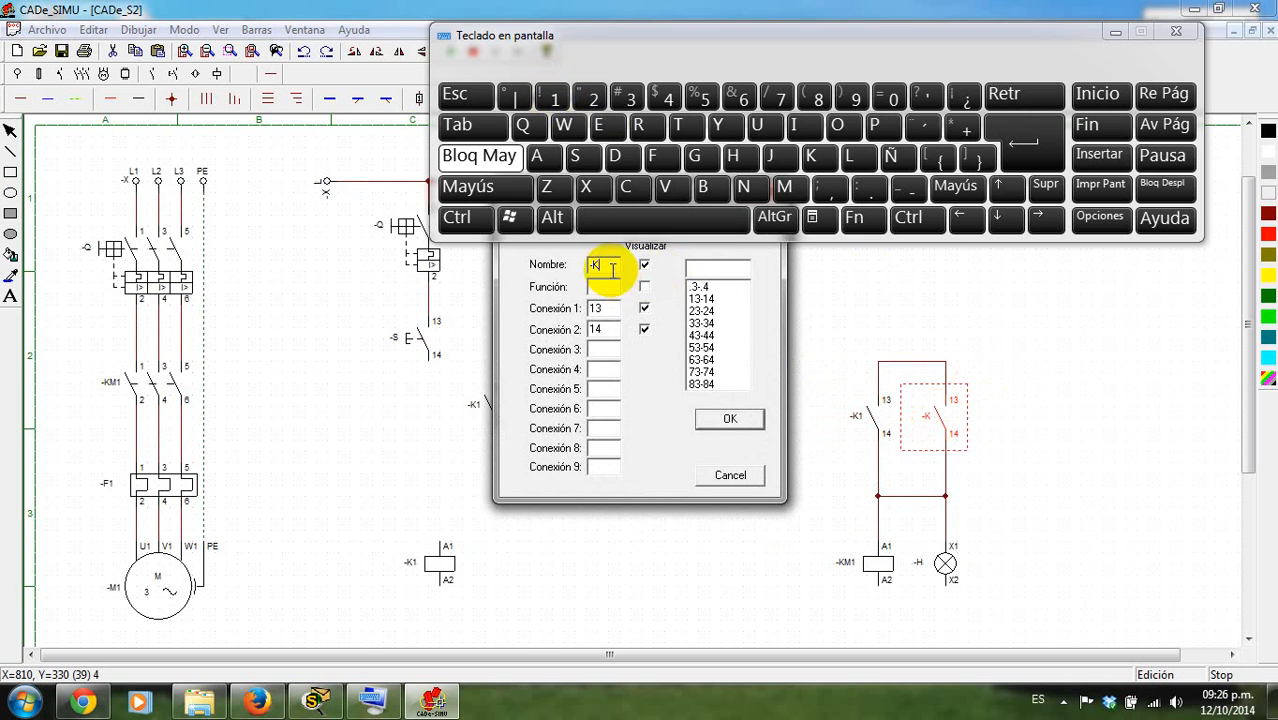
click(555, 99)
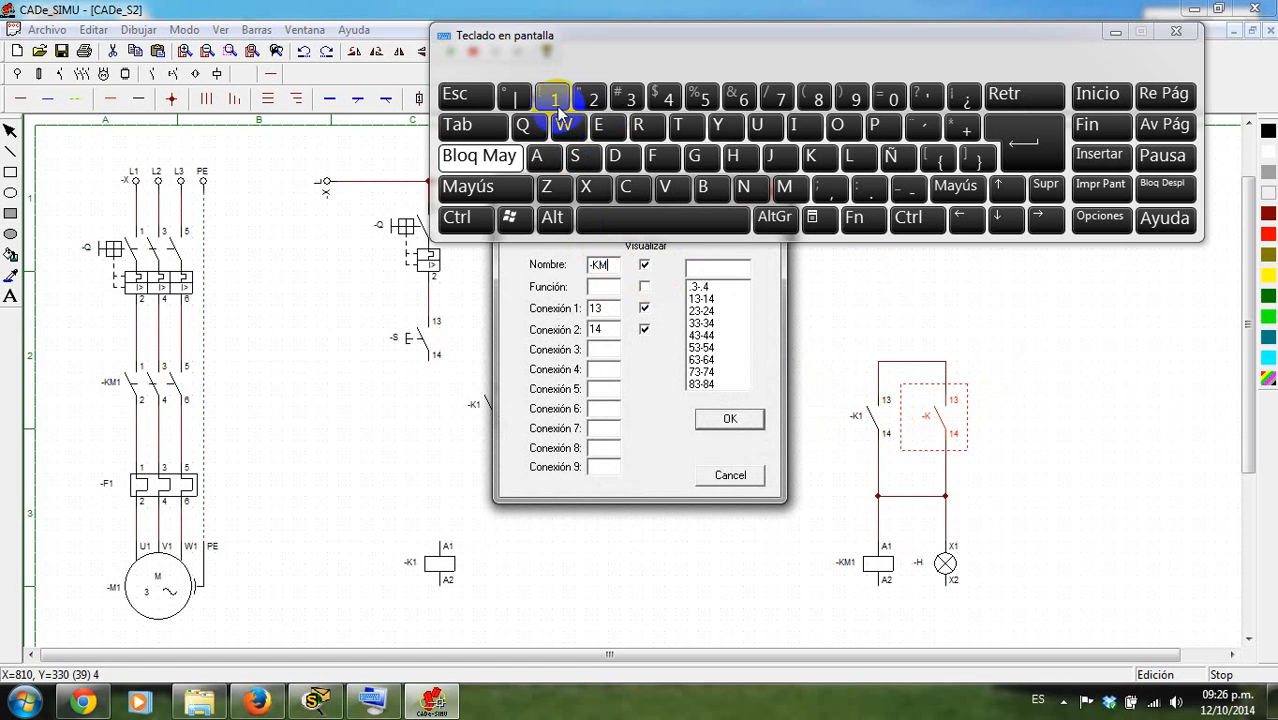
key(Return)
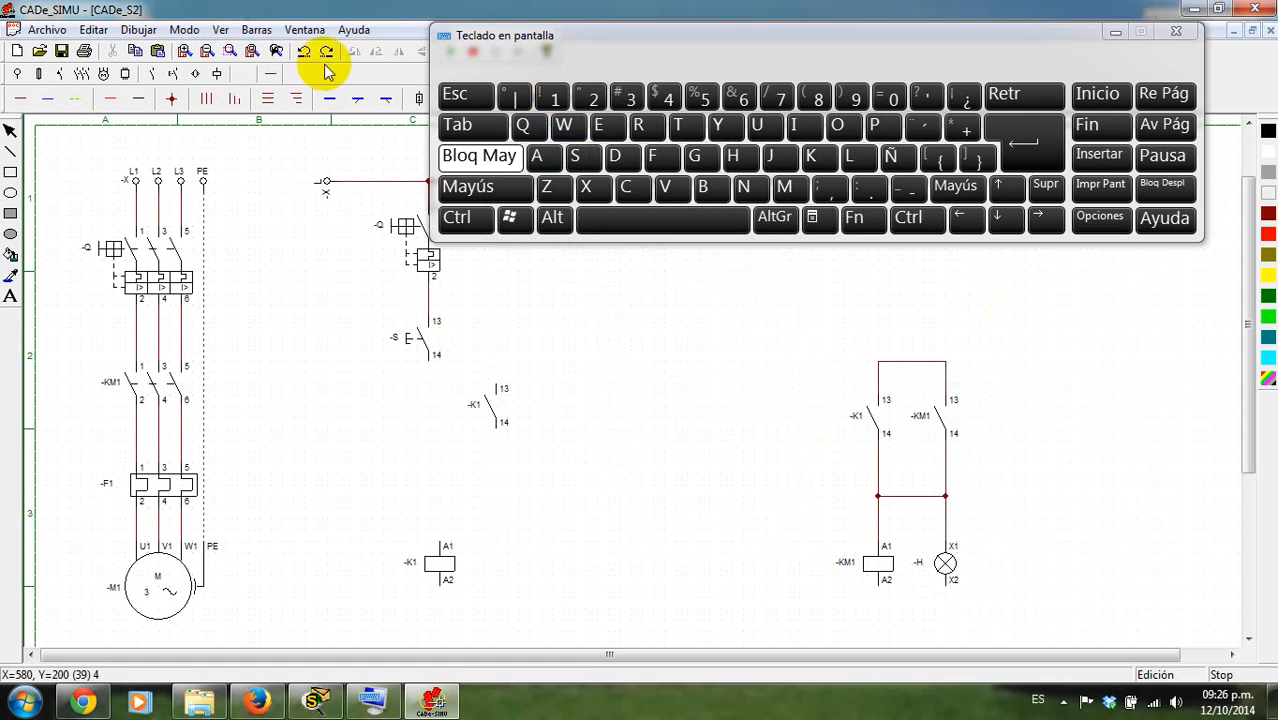
- Place a neutral supply terminal N below and left of the -K1 coil and rotate it so its connection faces right
click(17, 73)
click(61, 98)
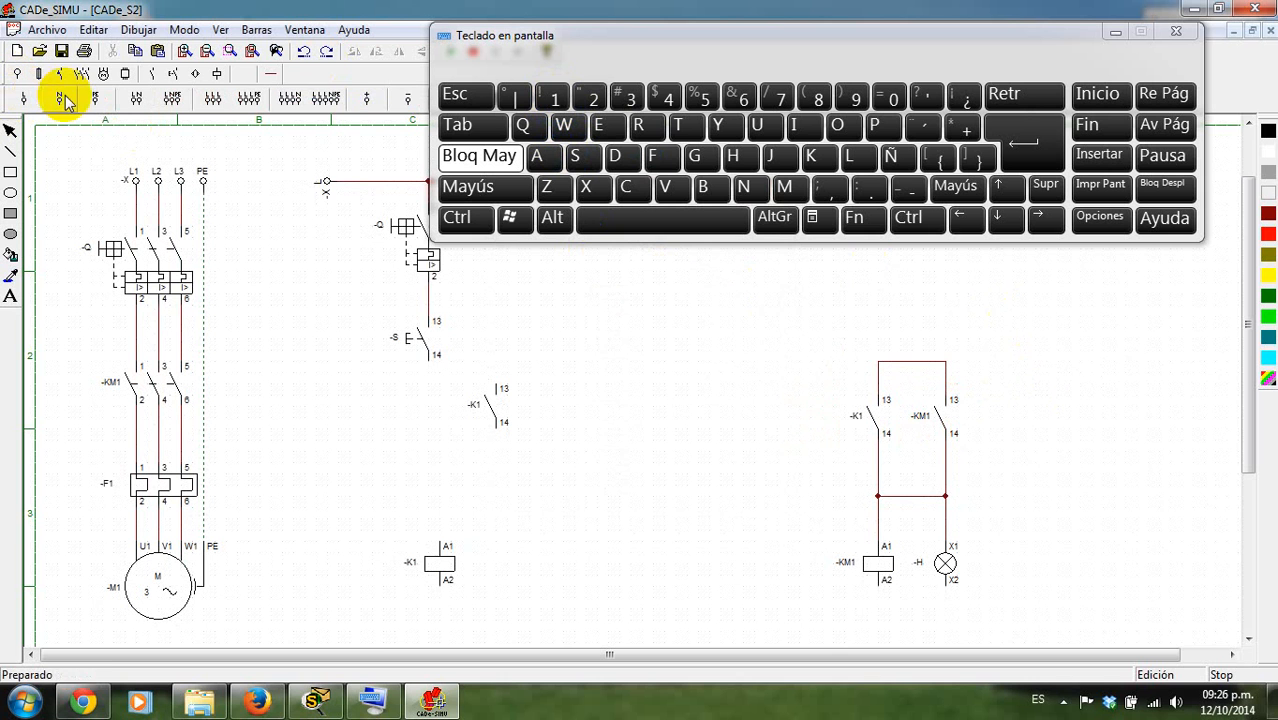
click(344, 622)
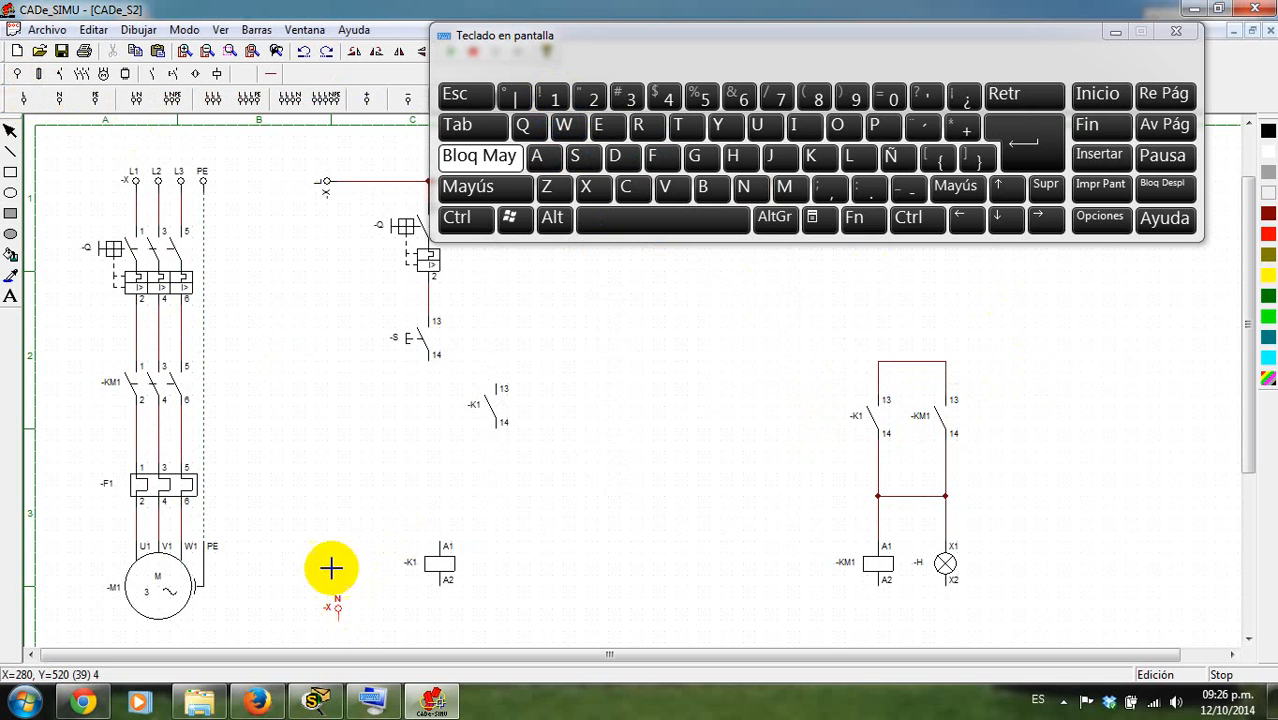
click(11, 130)
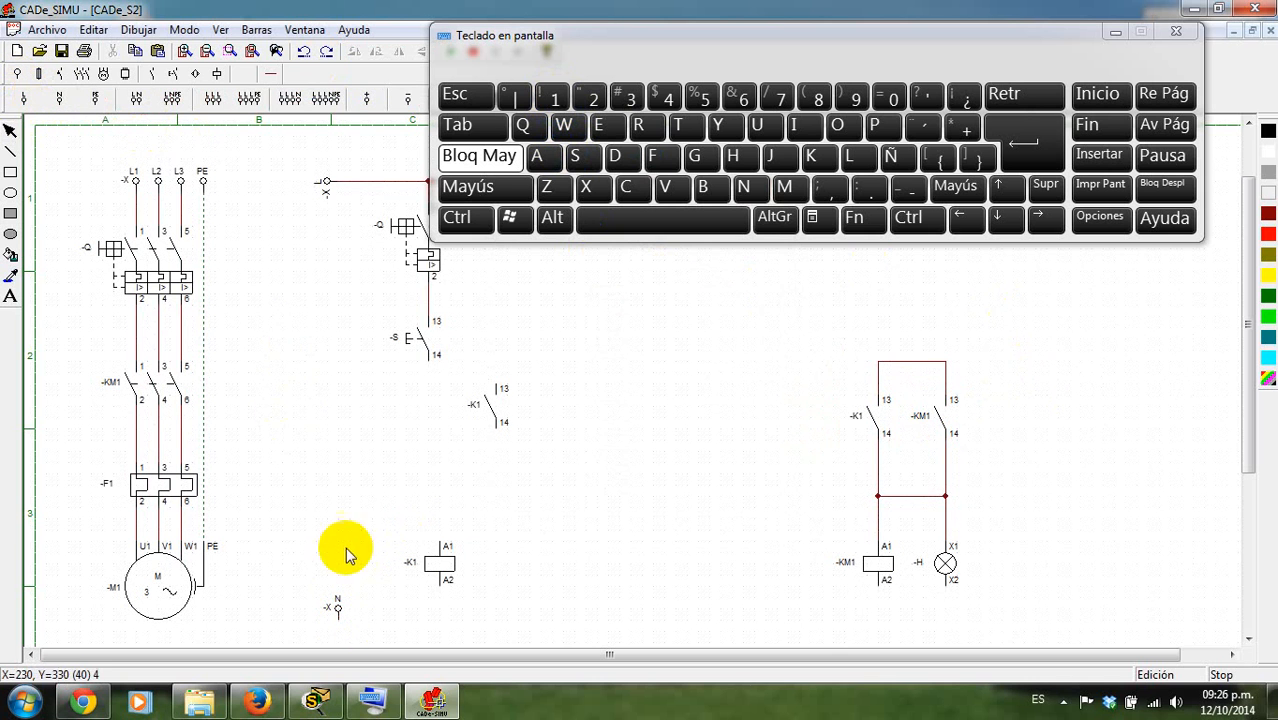
click(337, 604)
click(351, 51)
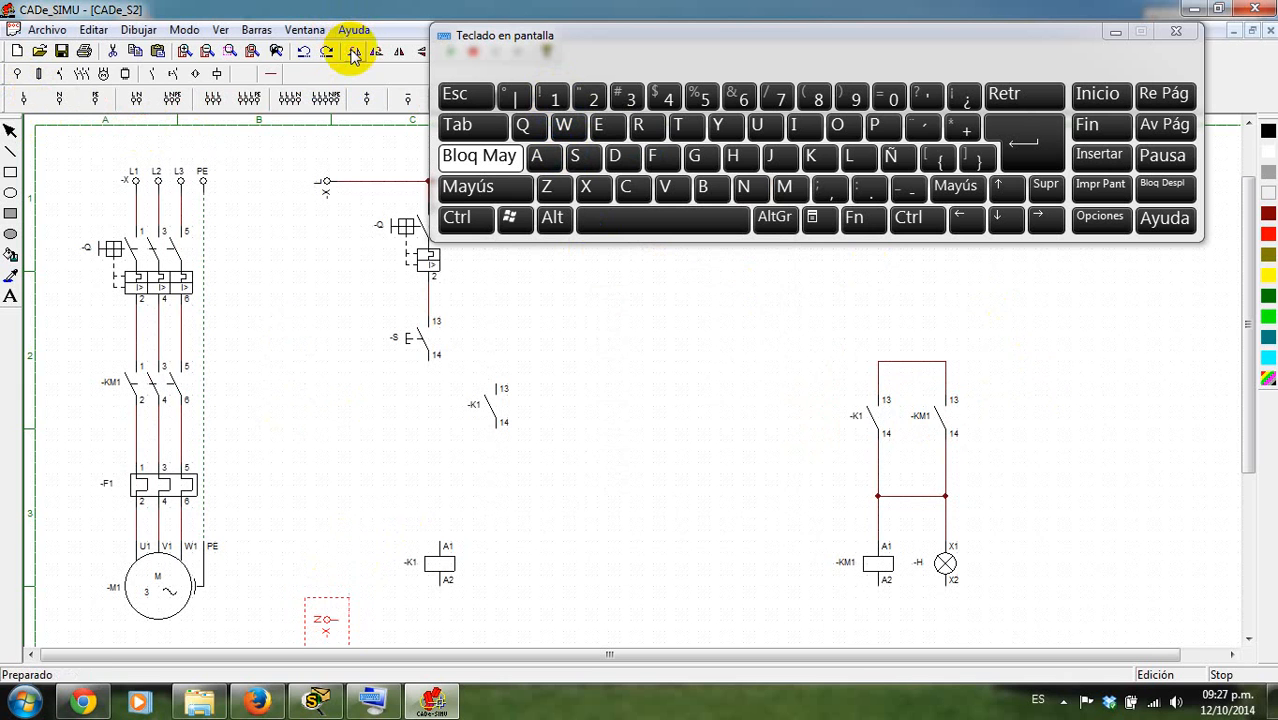
- Draw a long horizontal neutral line from terminal N and connect the lower ends of both coils and lamp -H to it
click(272, 78)
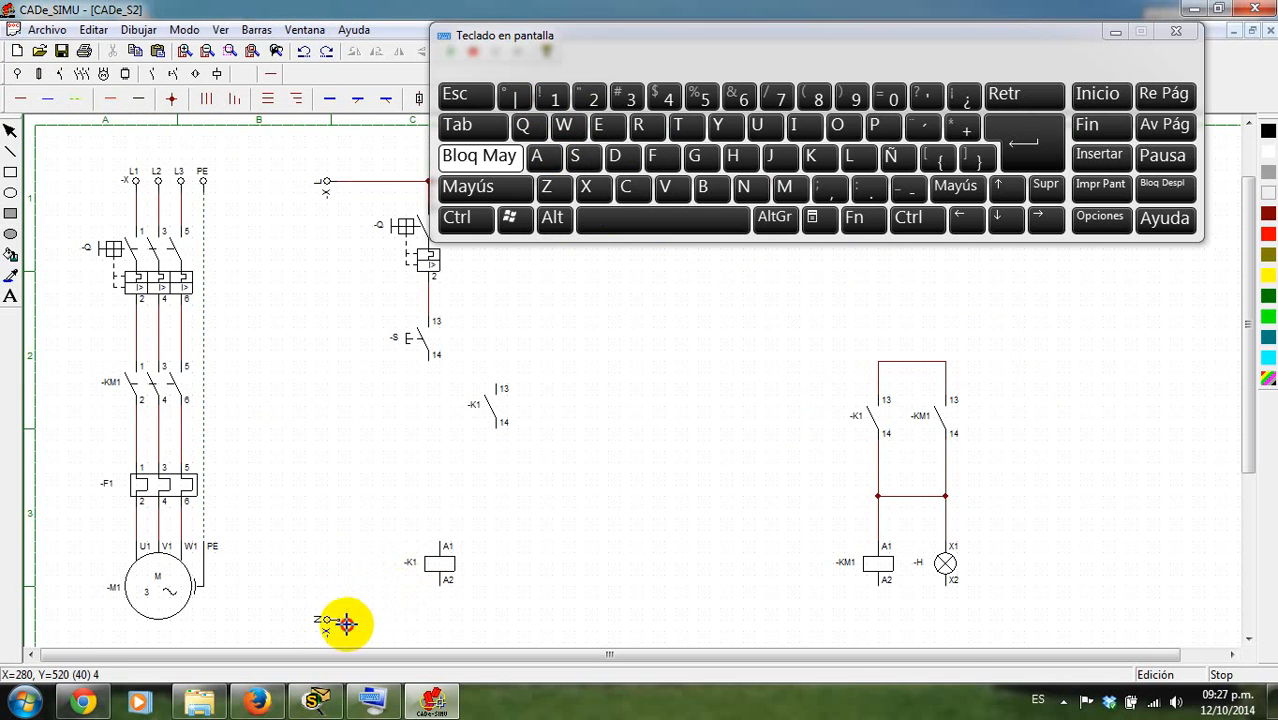
mouse_move(346, 624)
mouse_down()
mouse_move(953, 667)
mouse_move(1094, 627)
mouse_up()
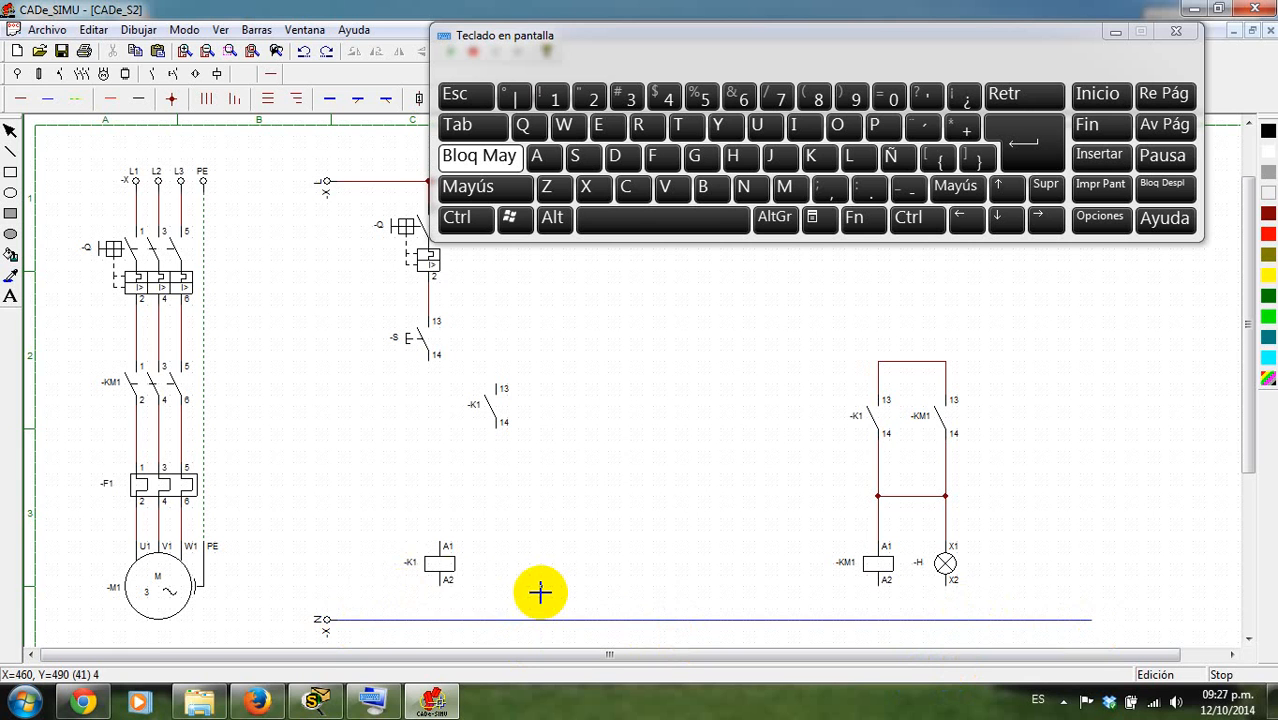
drag(446, 590, 446, 622)
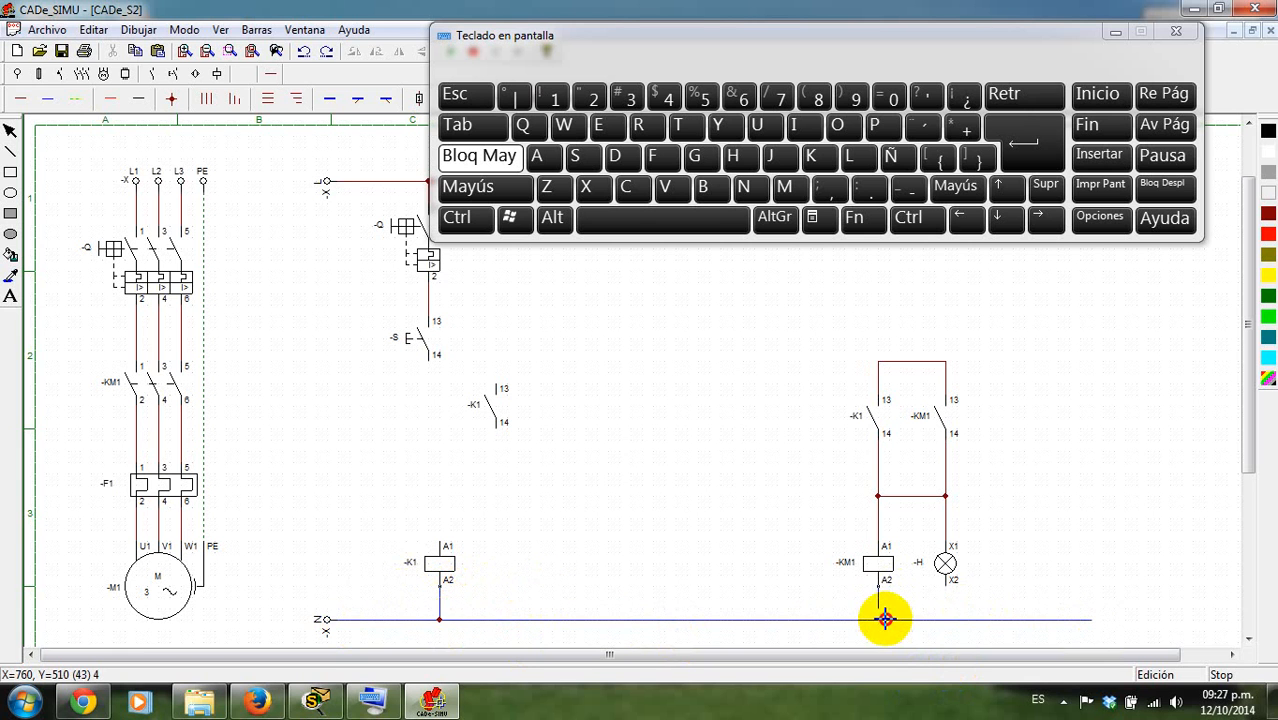
drag(885, 626, 880, 621)
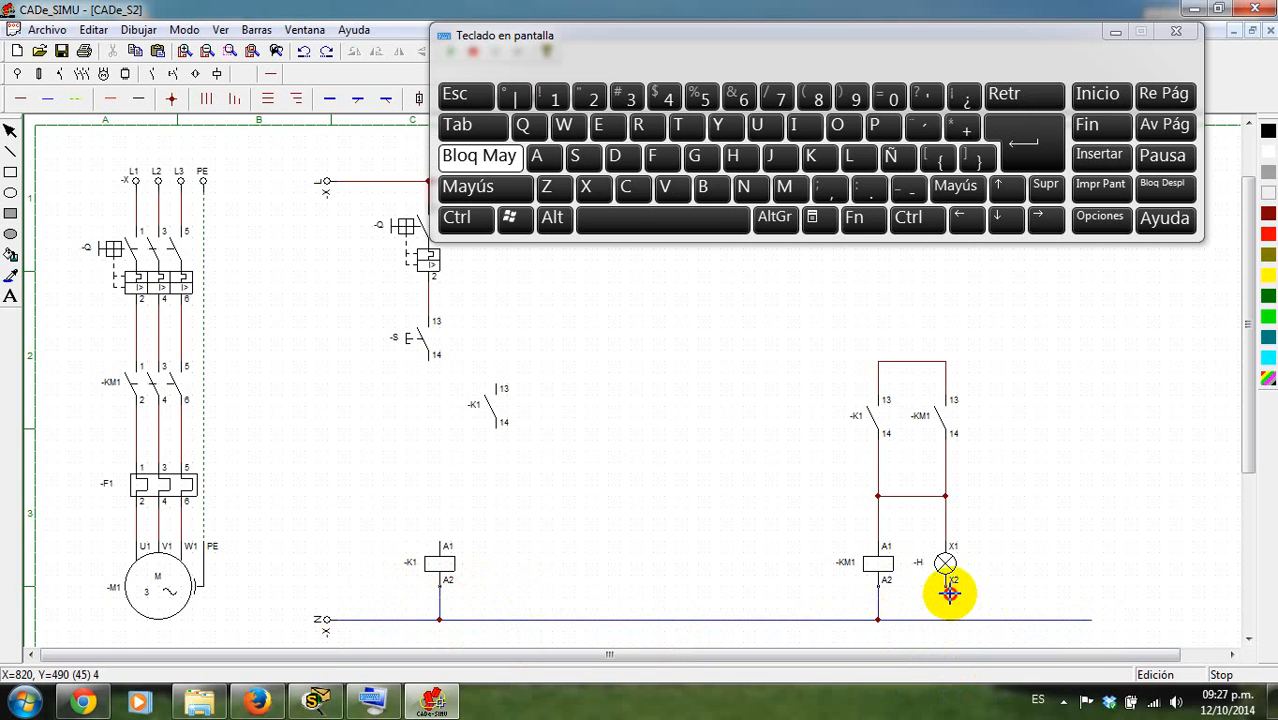
drag(949, 593, 950, 621)
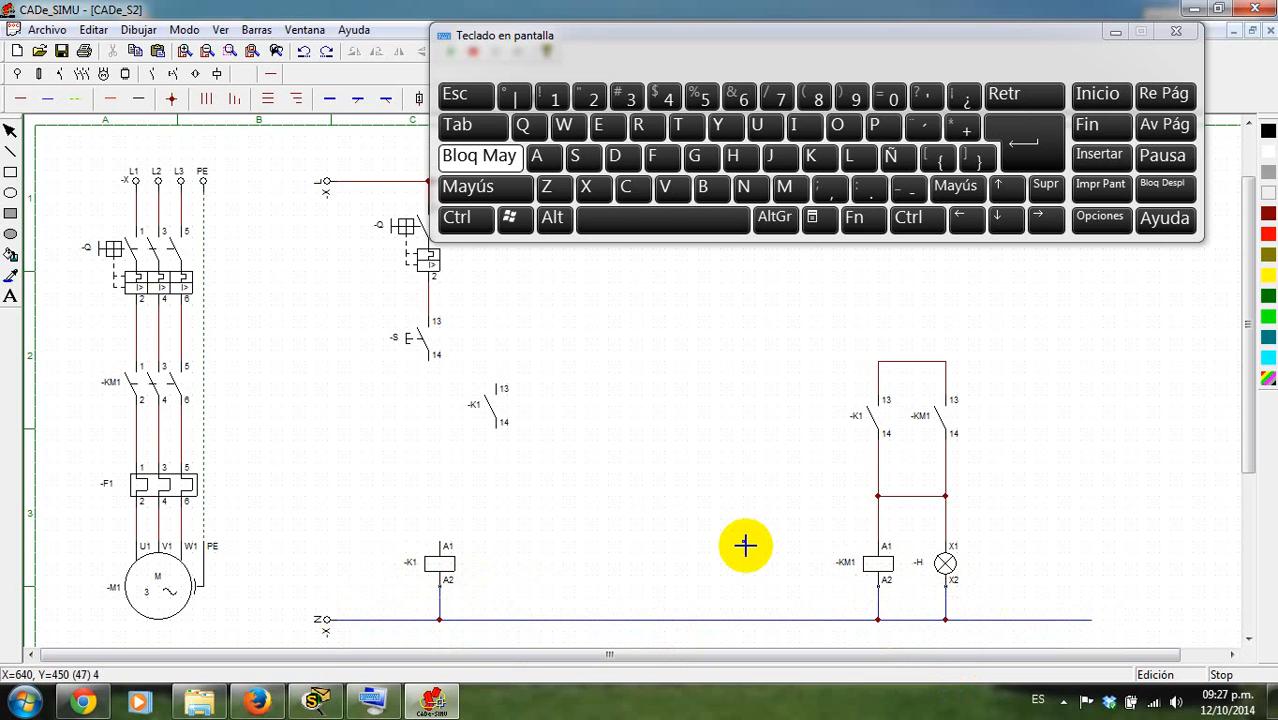
- Rename the -KM1 contactor coil as -K3
click(10, 130)
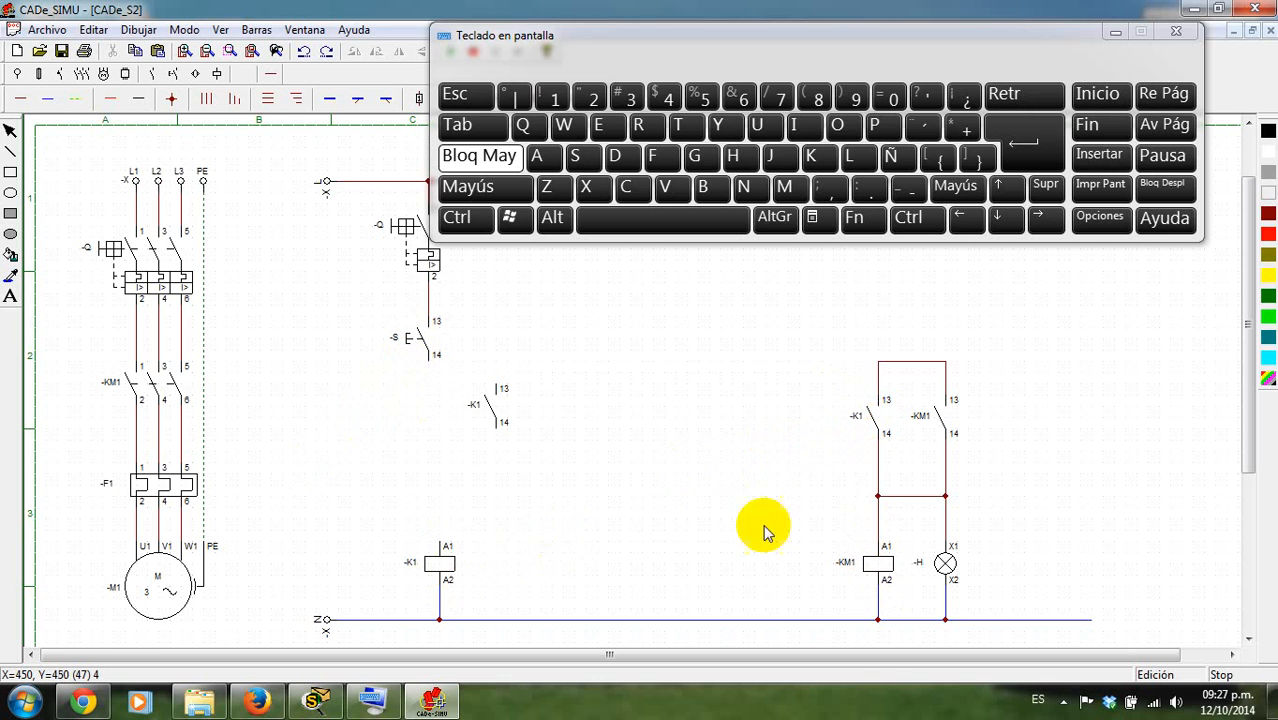
double_click(866, 566)
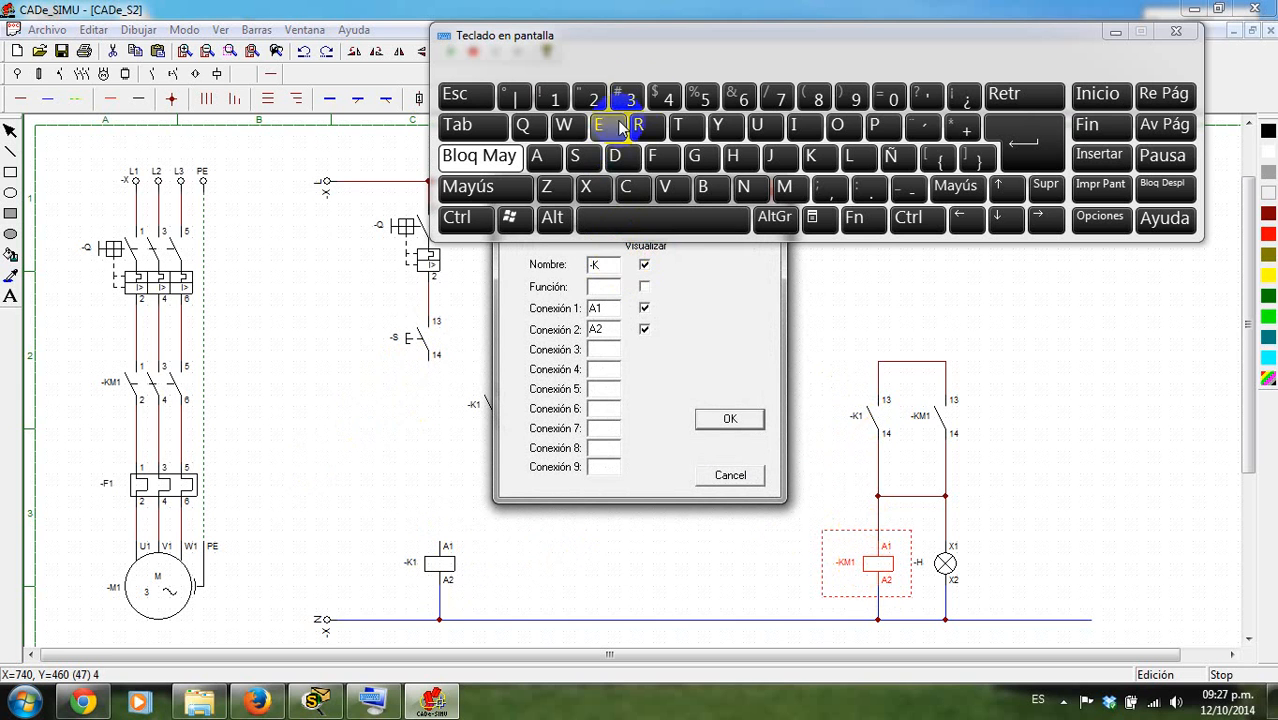
key(Return)
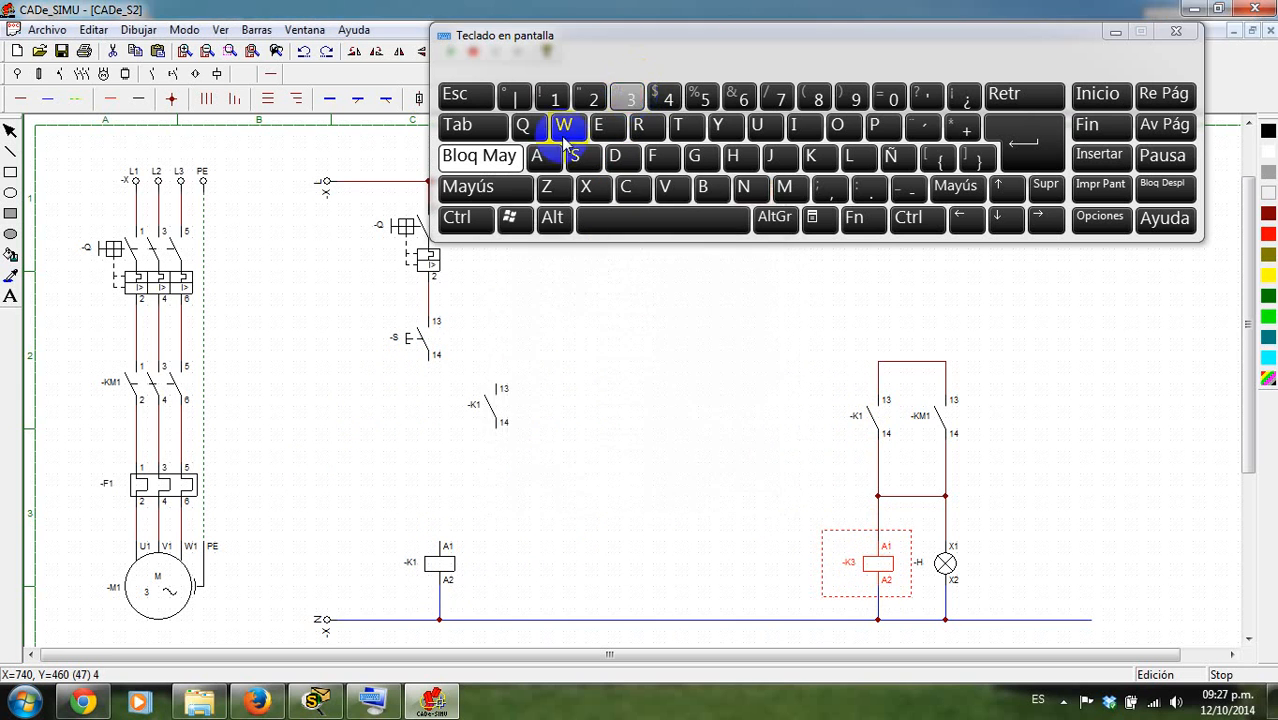
- Rename the three-pole main contact above overload relay -F1 as -K3
double_click(143, 395)
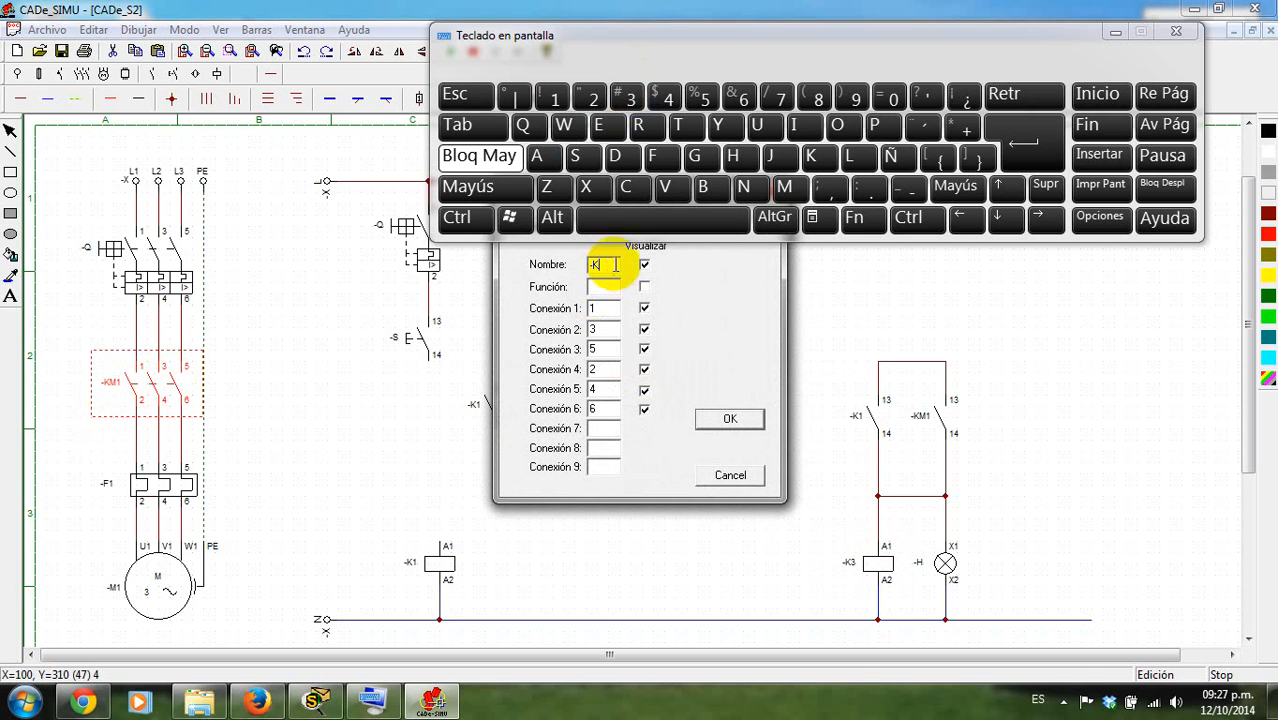
click(630, 95)
key(Return)
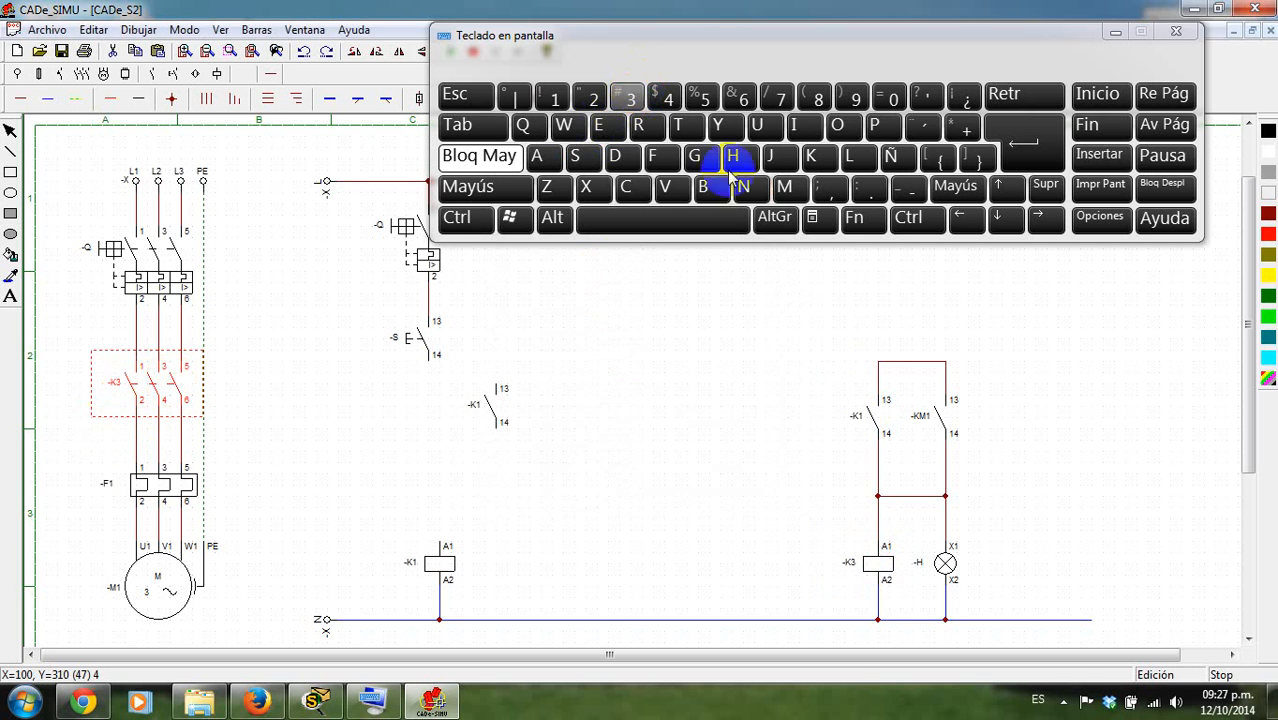
- Rename the auxiliary contact above lamp -H as -K3
double_click(933, 420)
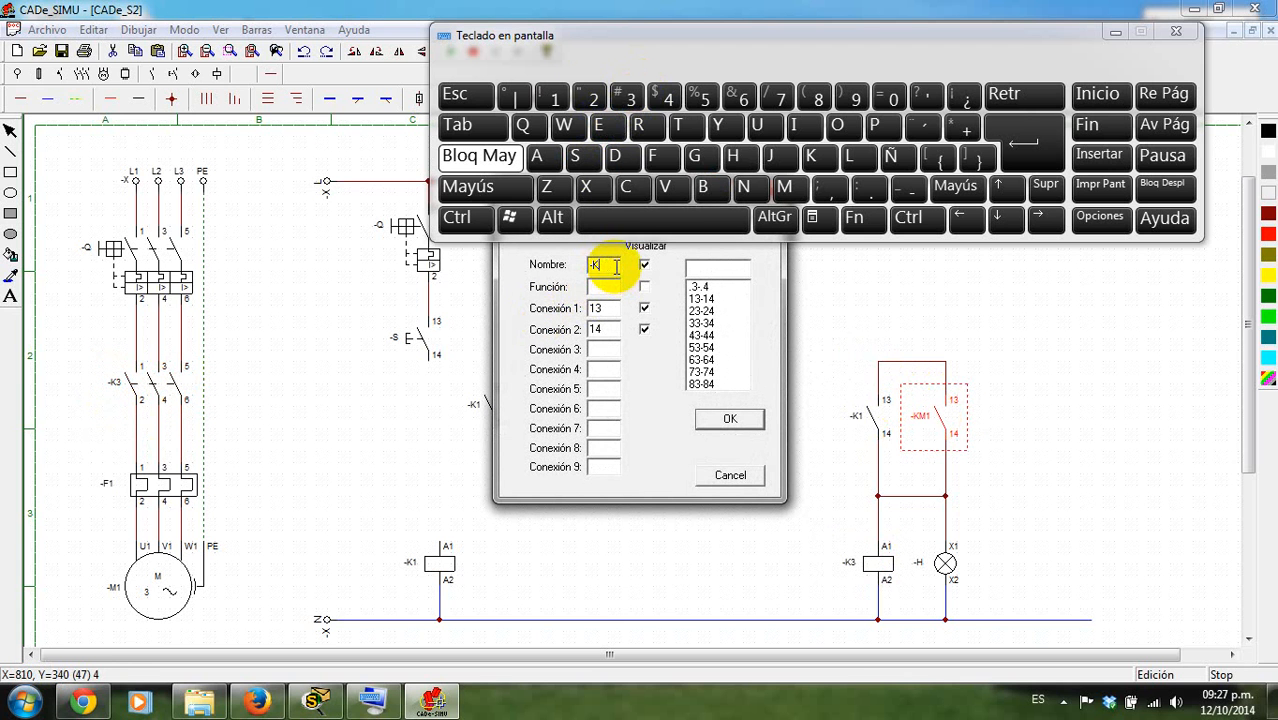
click(632, 95)
key(Return)
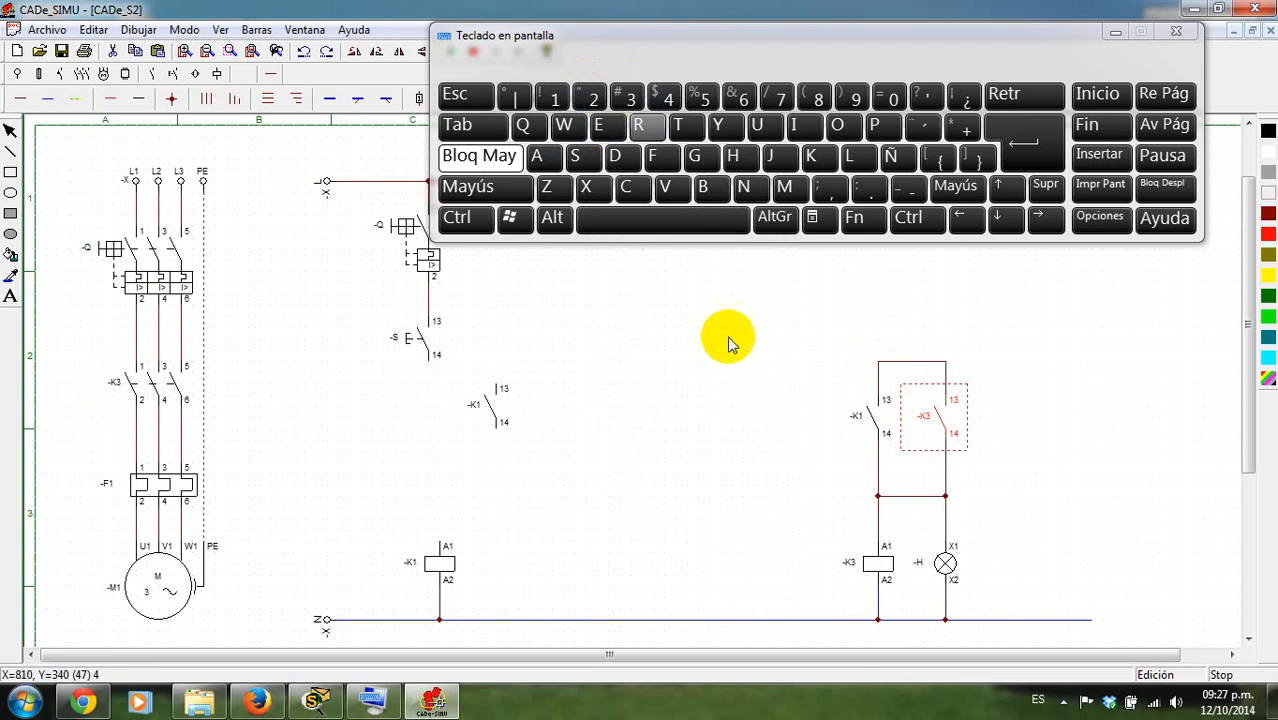
click(729, 345)
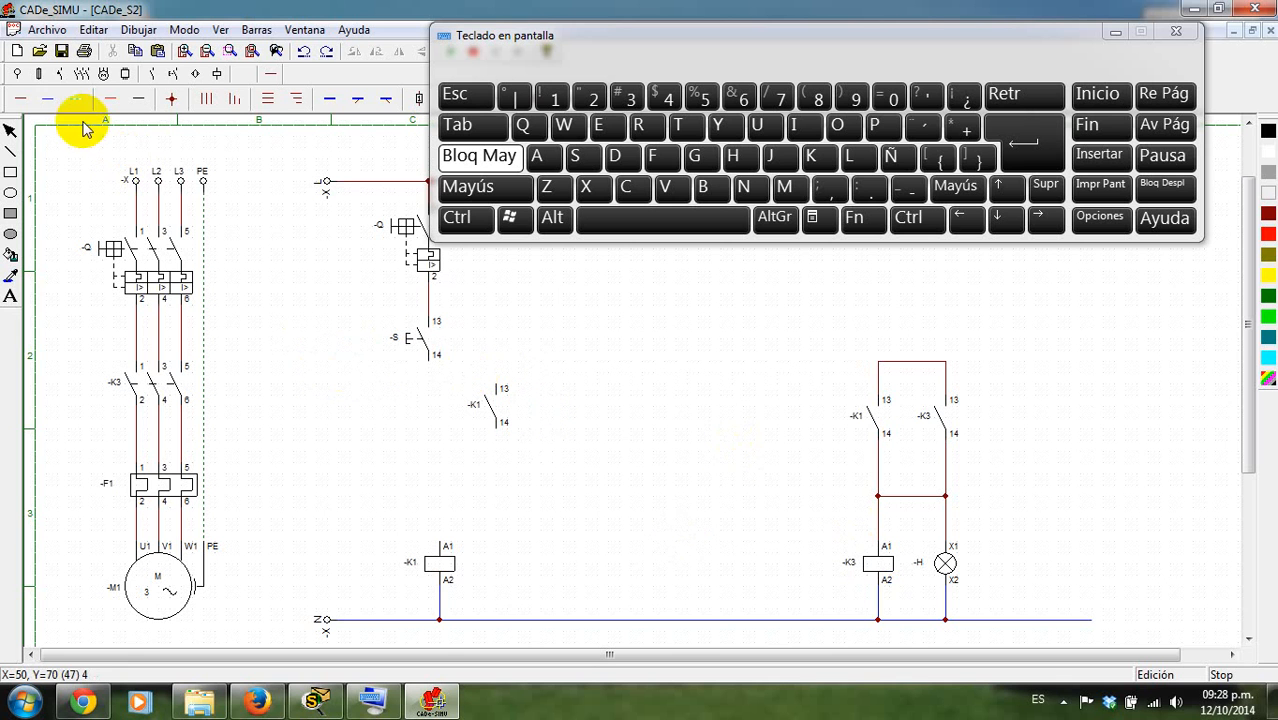
- Place a normally closed auxiliary contact (11-12) directly below pushbutton -S, beside the -K1 contact
click(157, 75)
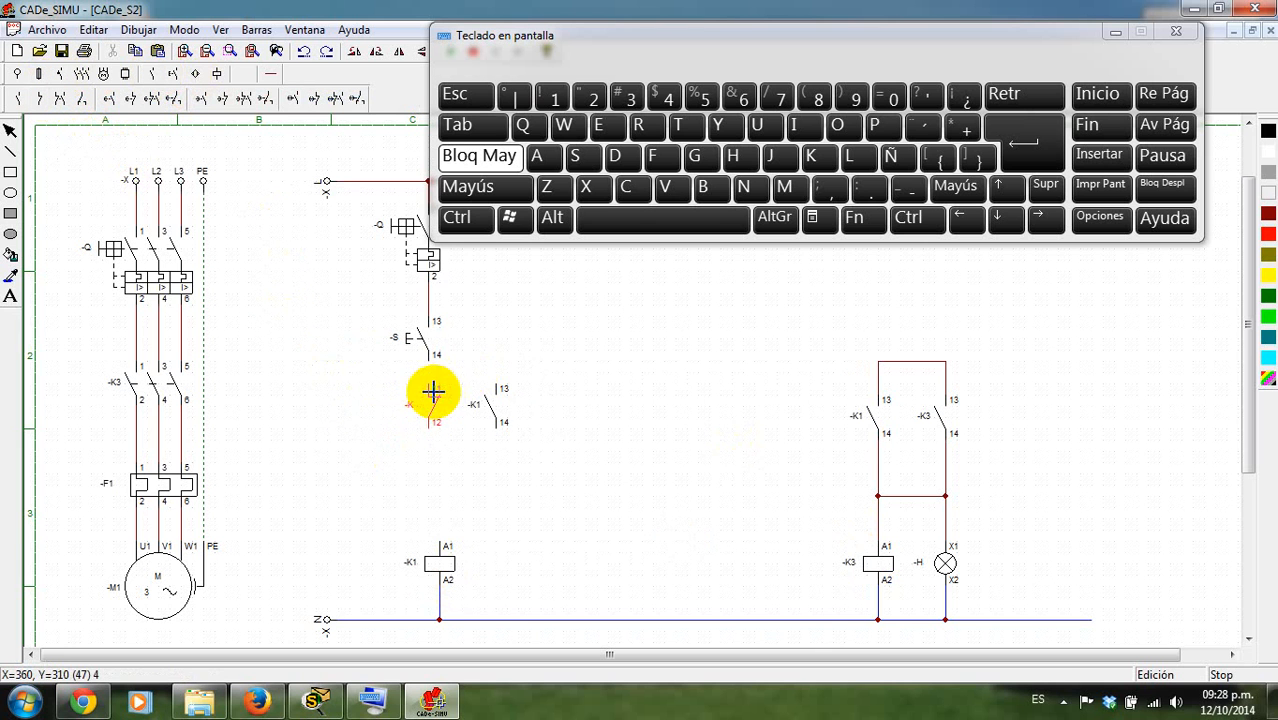
click(432, 392)
click(11, 130)
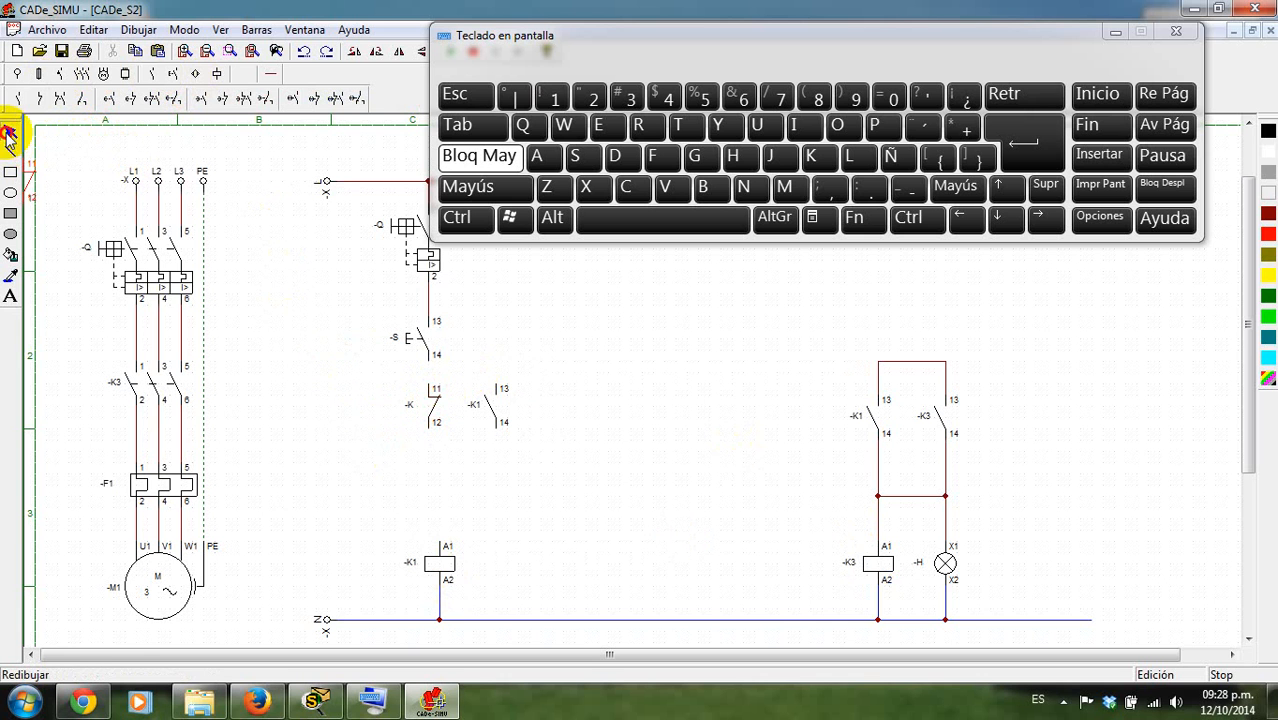
- Move coil -K1 into line with the contact under pushbutton -S and rewire its A2 terminal straight down to the neutral line
drag(448, 566, 437, 562)
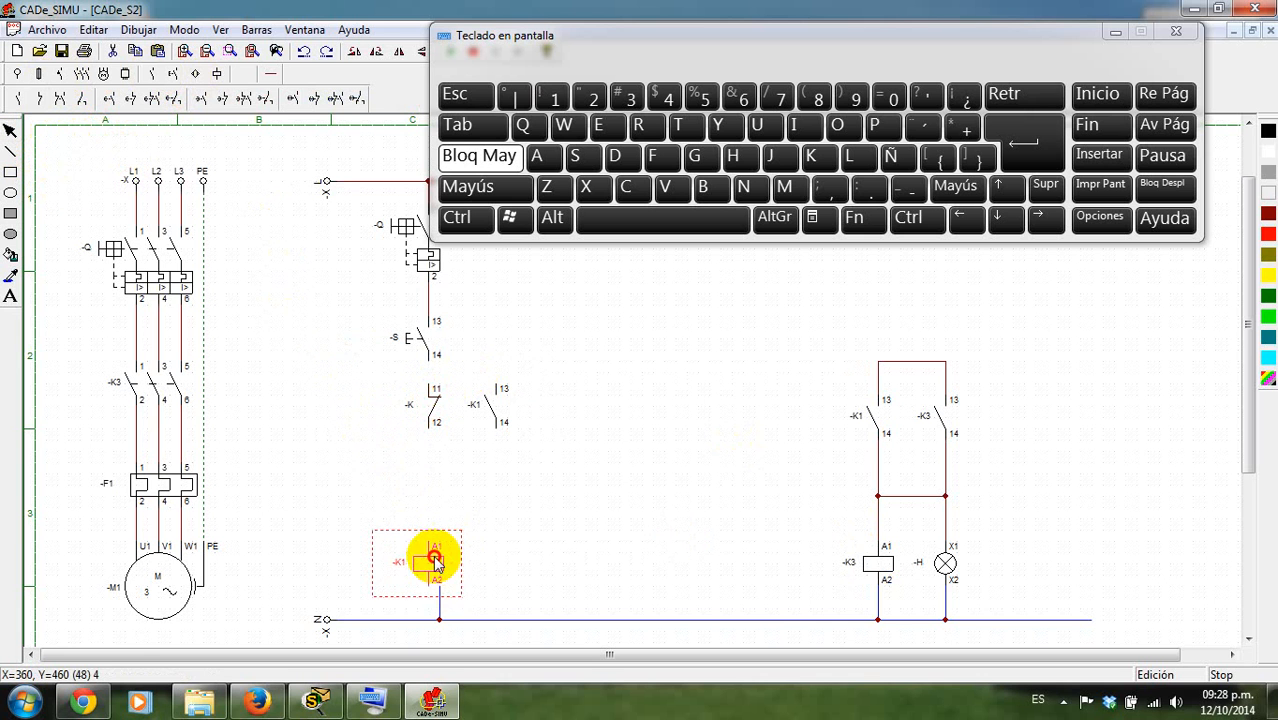
click(440, 610)
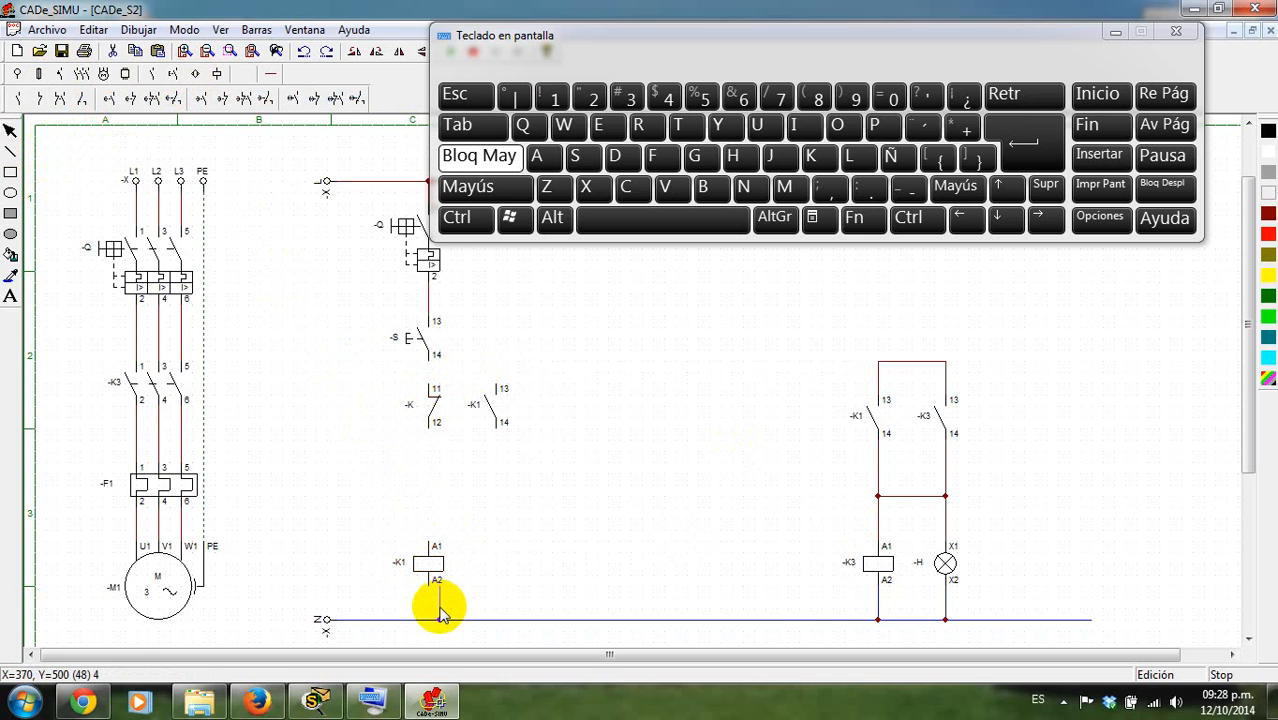
click(270, 73)
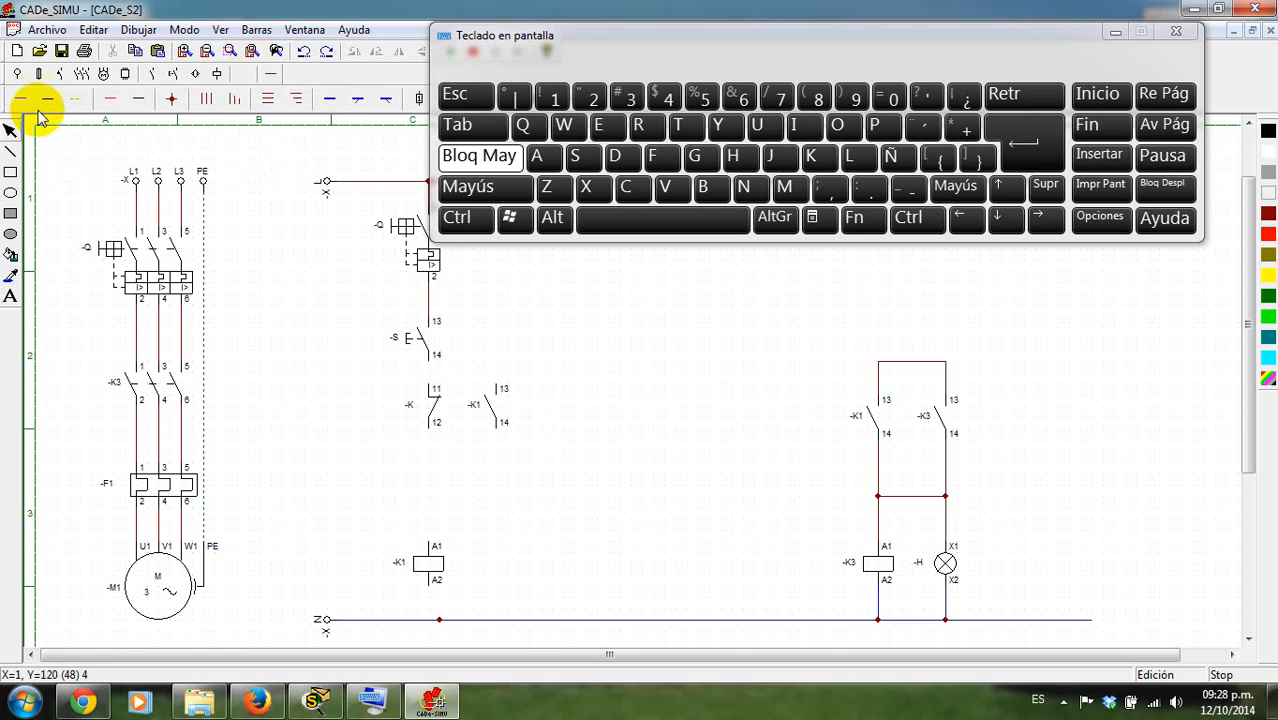
click(47, 101)
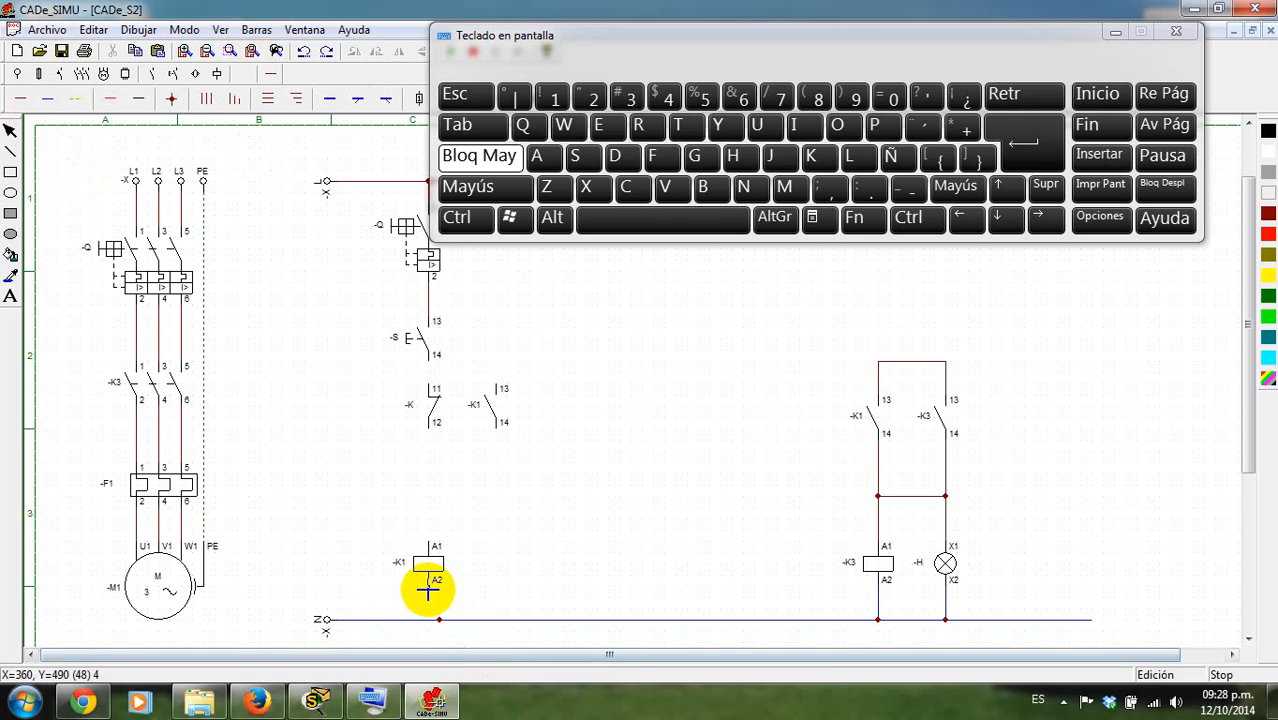
drag(428, 597, 428, 614)
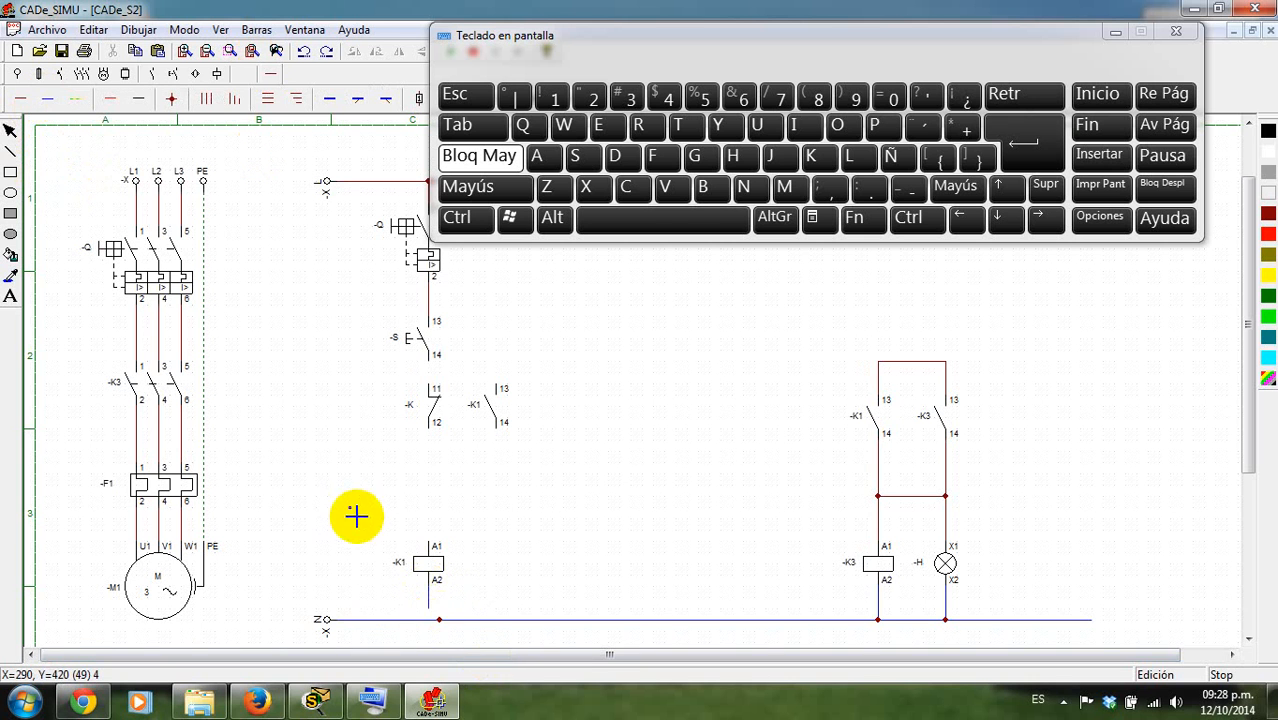
click(430, 620)
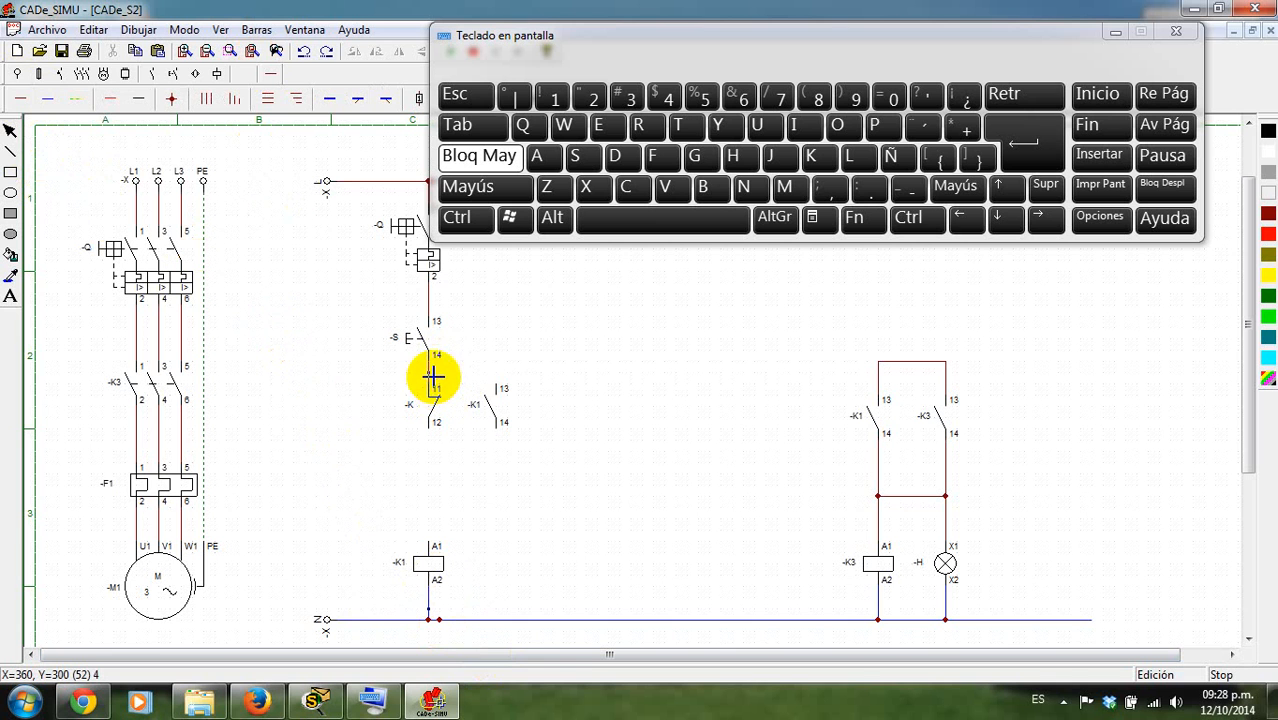
- Wire the -K1 contact in parallel with the normally closed contact and connect their lower junction to A1 of coil -K1
drag(430, 372, 501, 372)
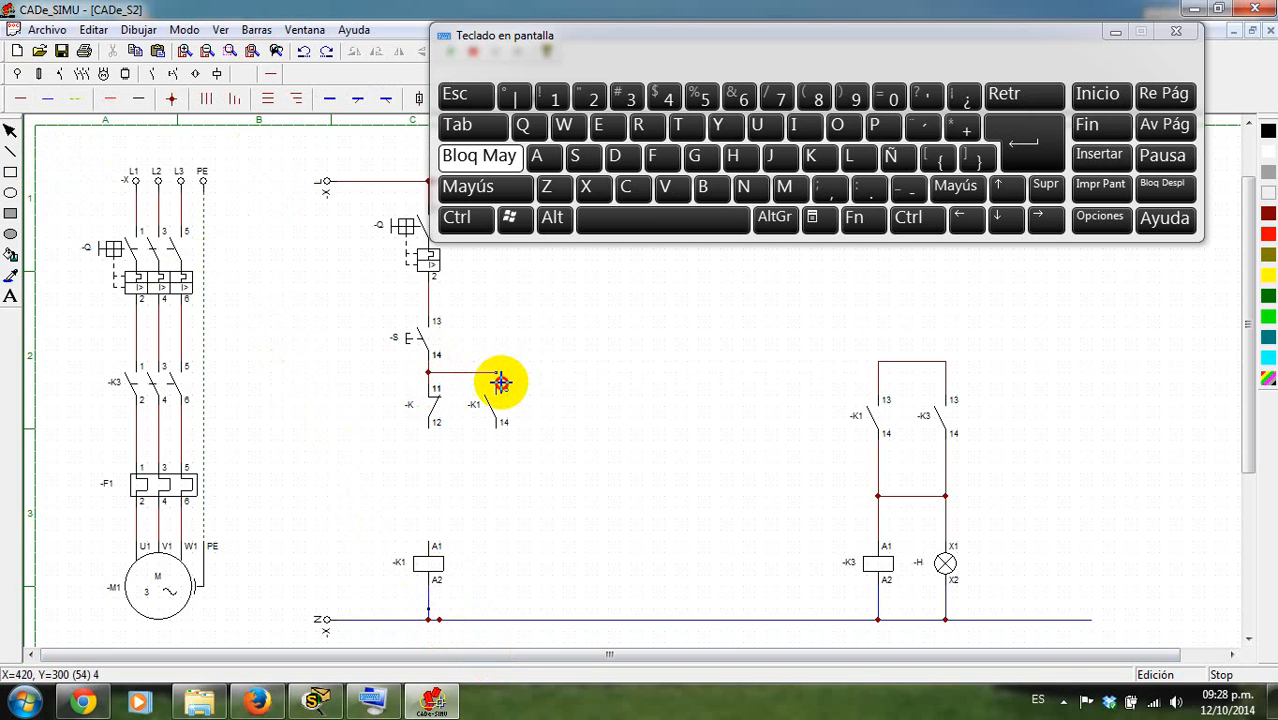
click(500, 385)
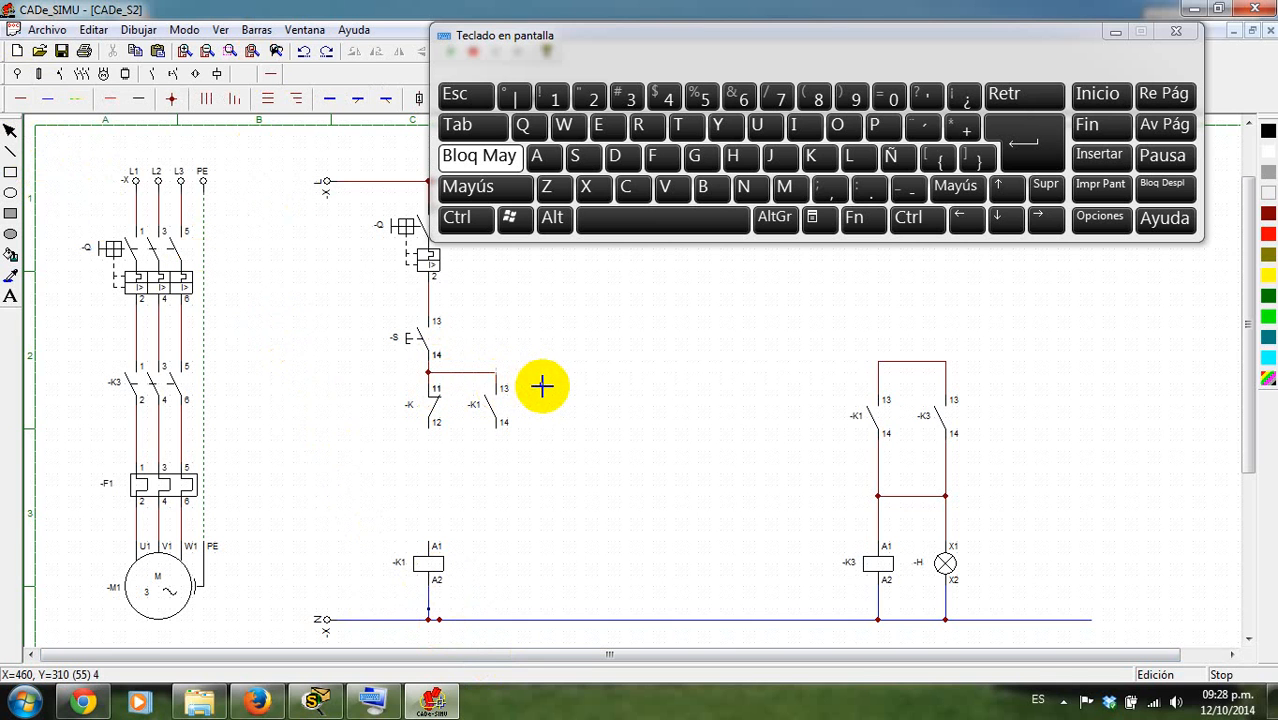
click(437, 447)
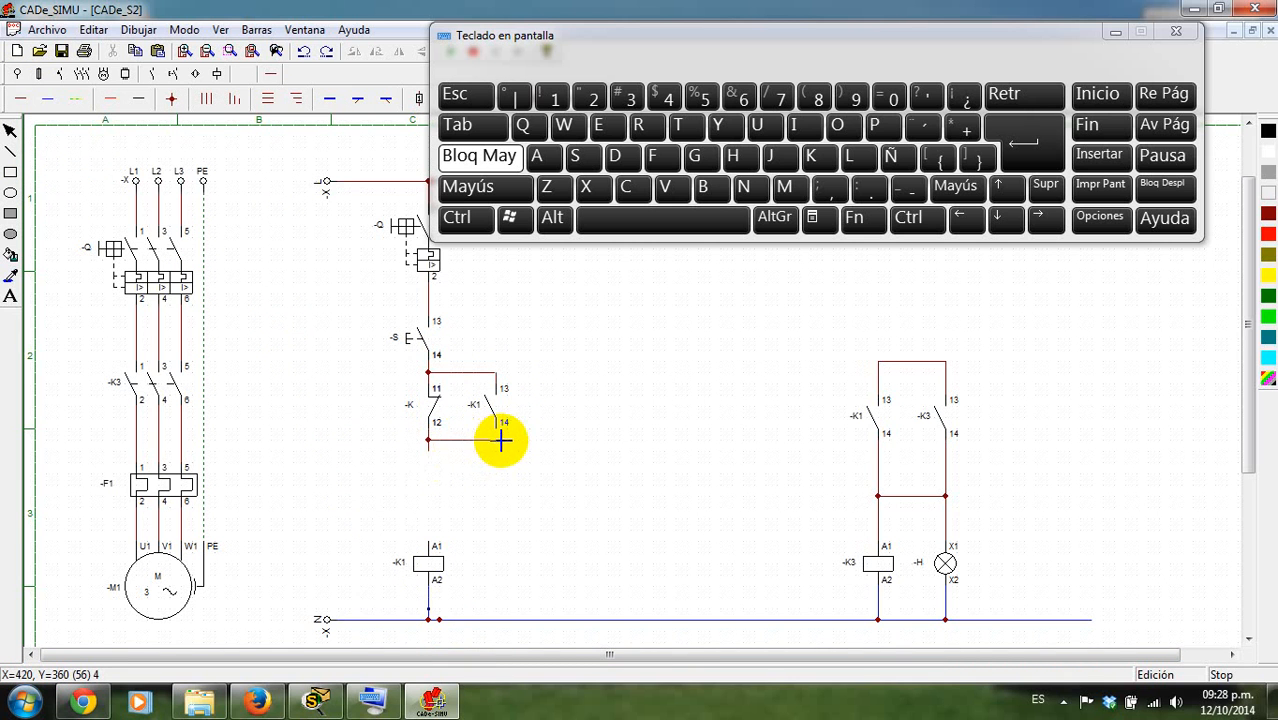
click(498, 432)
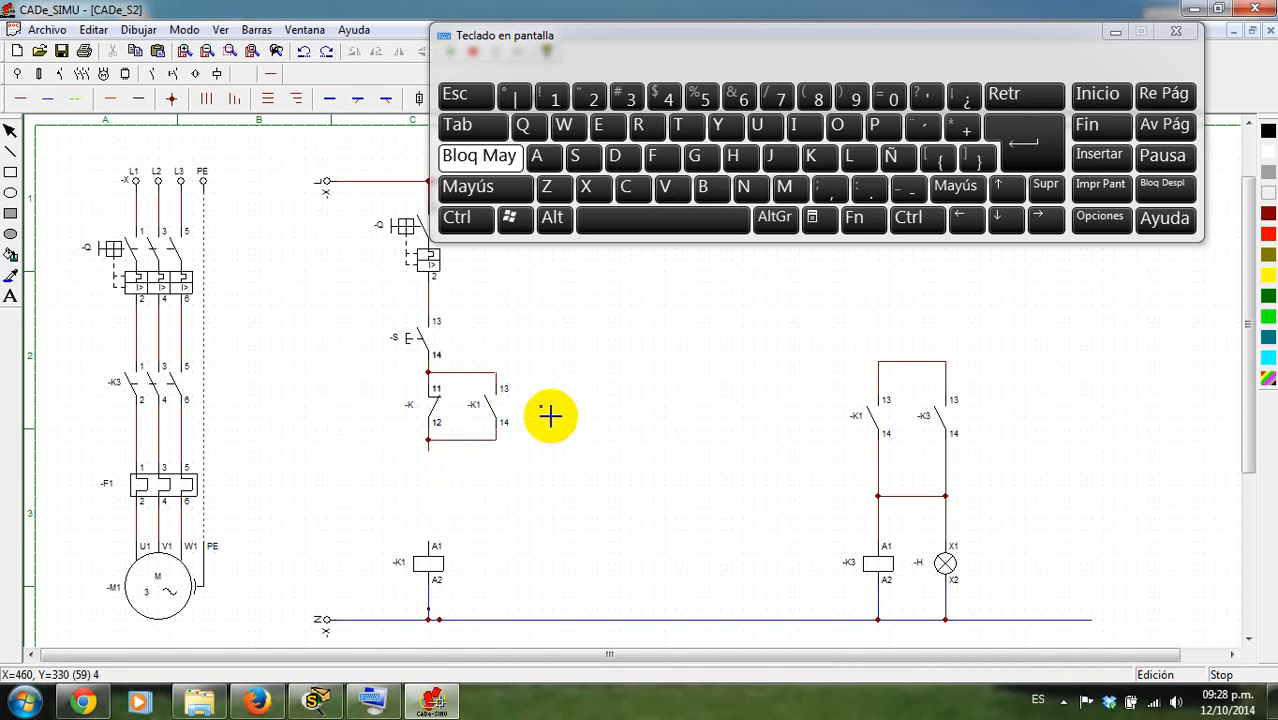
click(428, 450)
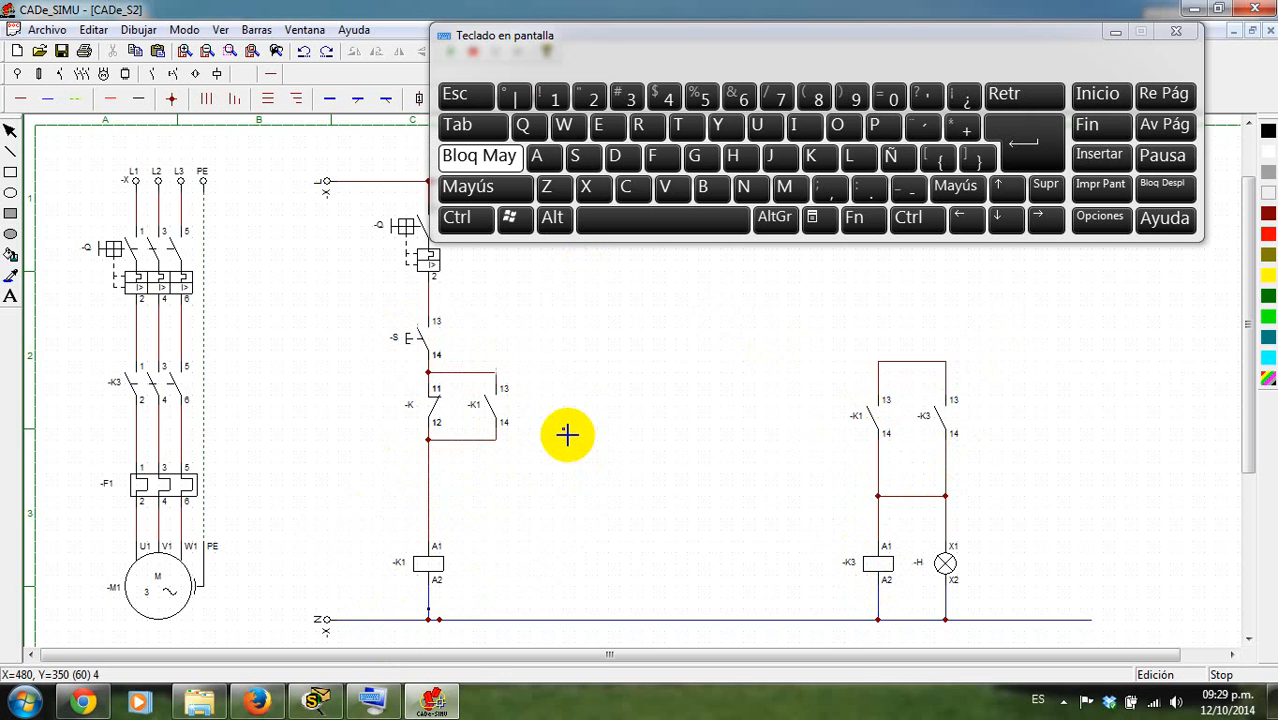
- Rename the normally closed contact below pushbutton -S as -K3
click(11, 130)
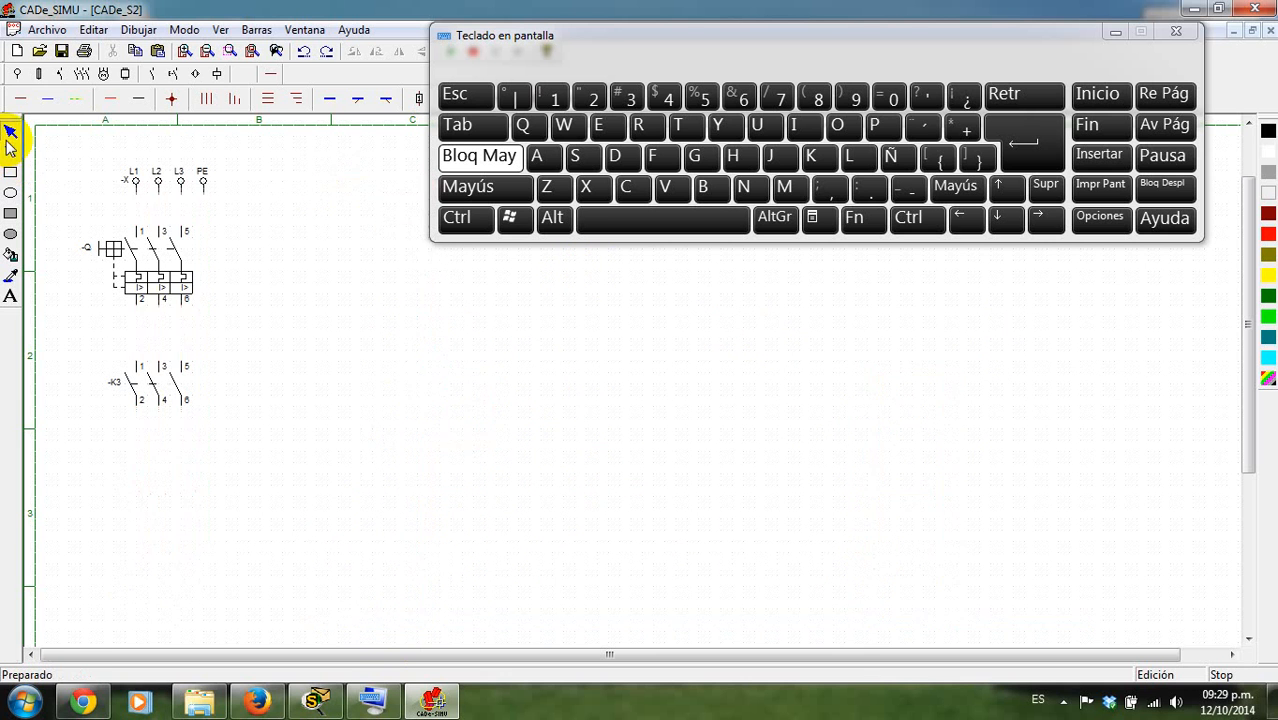
double_click(443, 420)
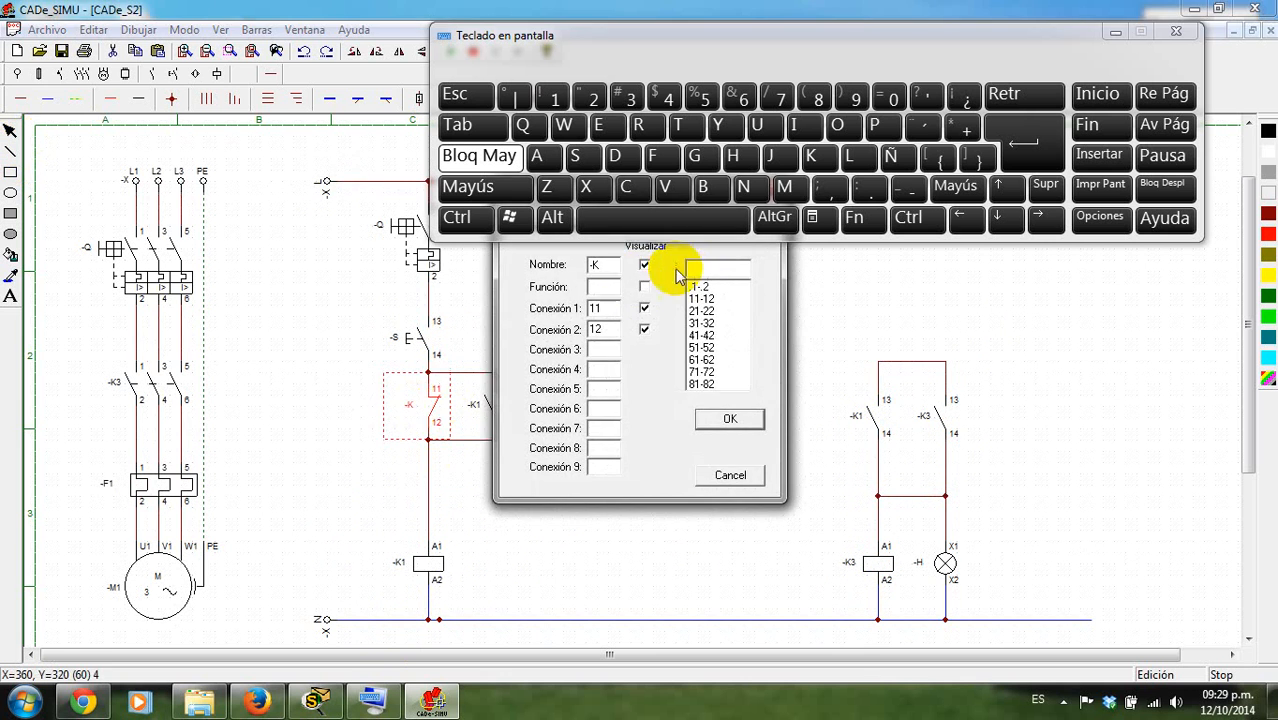
click(599, 264)
click(637, 95)
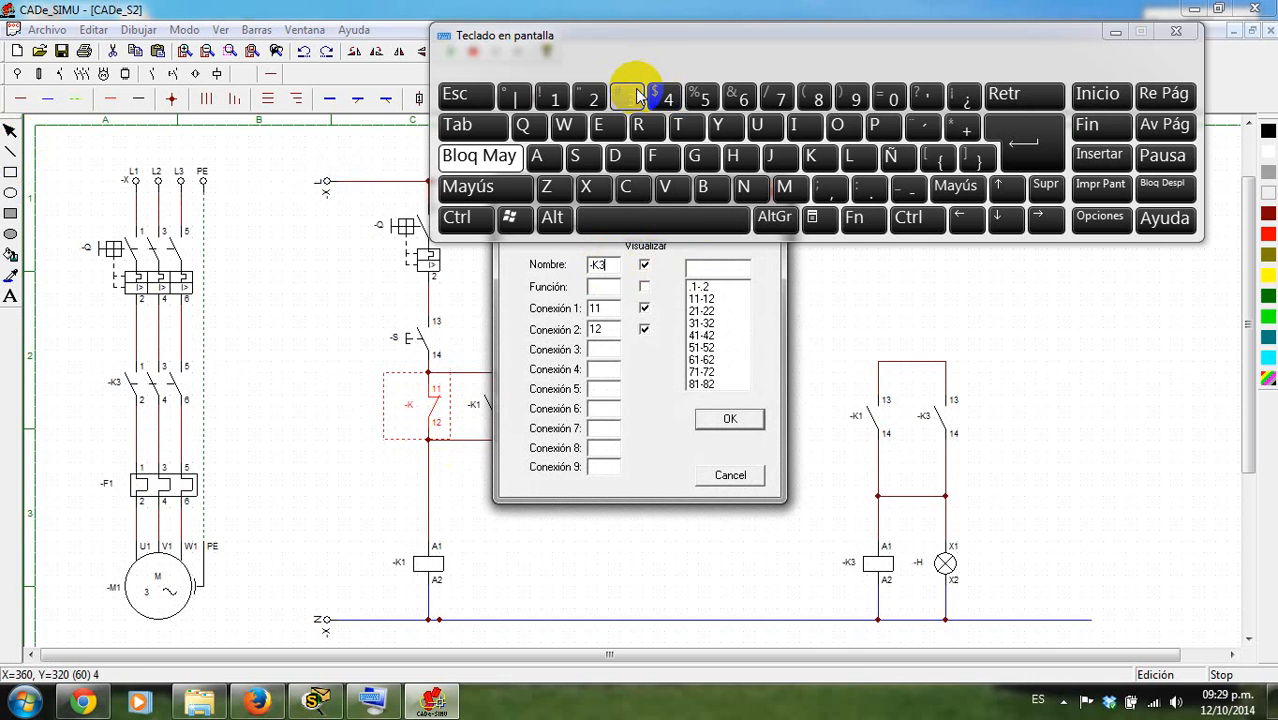
key(Return)
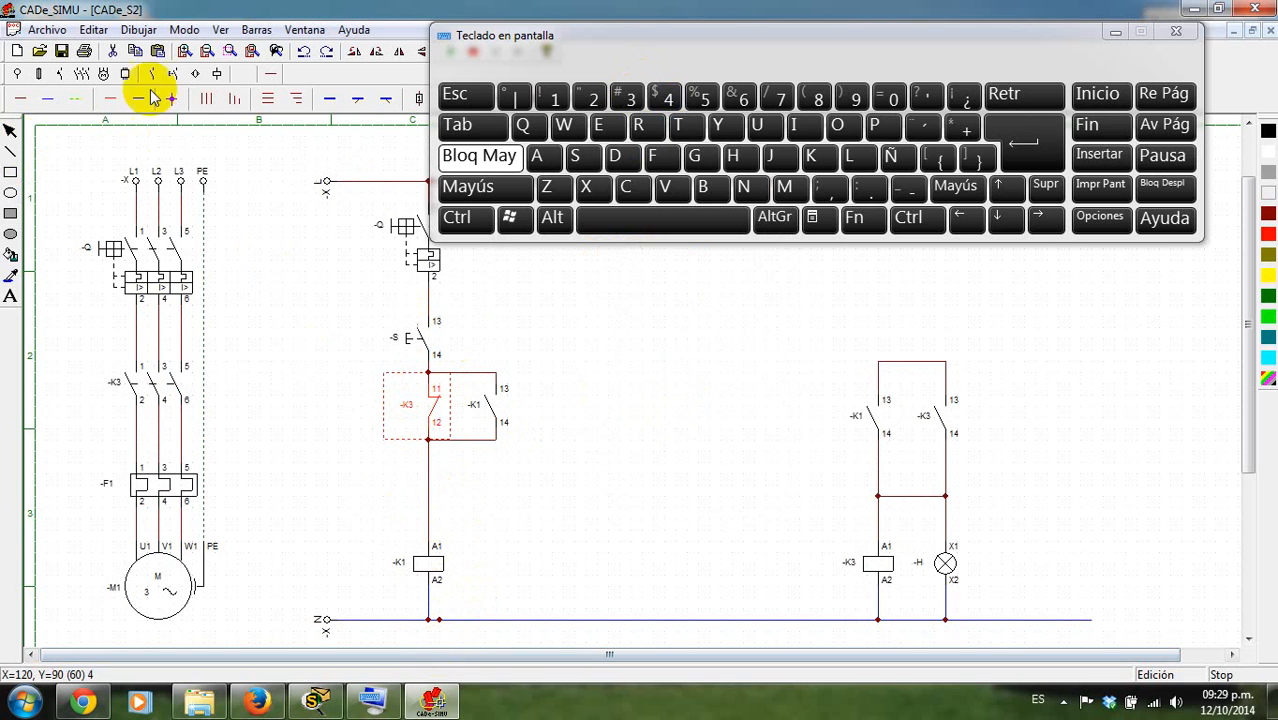
- Place a relay coil between coils -K1 and -K3, level with them, and name it -K2
click(218, 75)
click(15, 98)
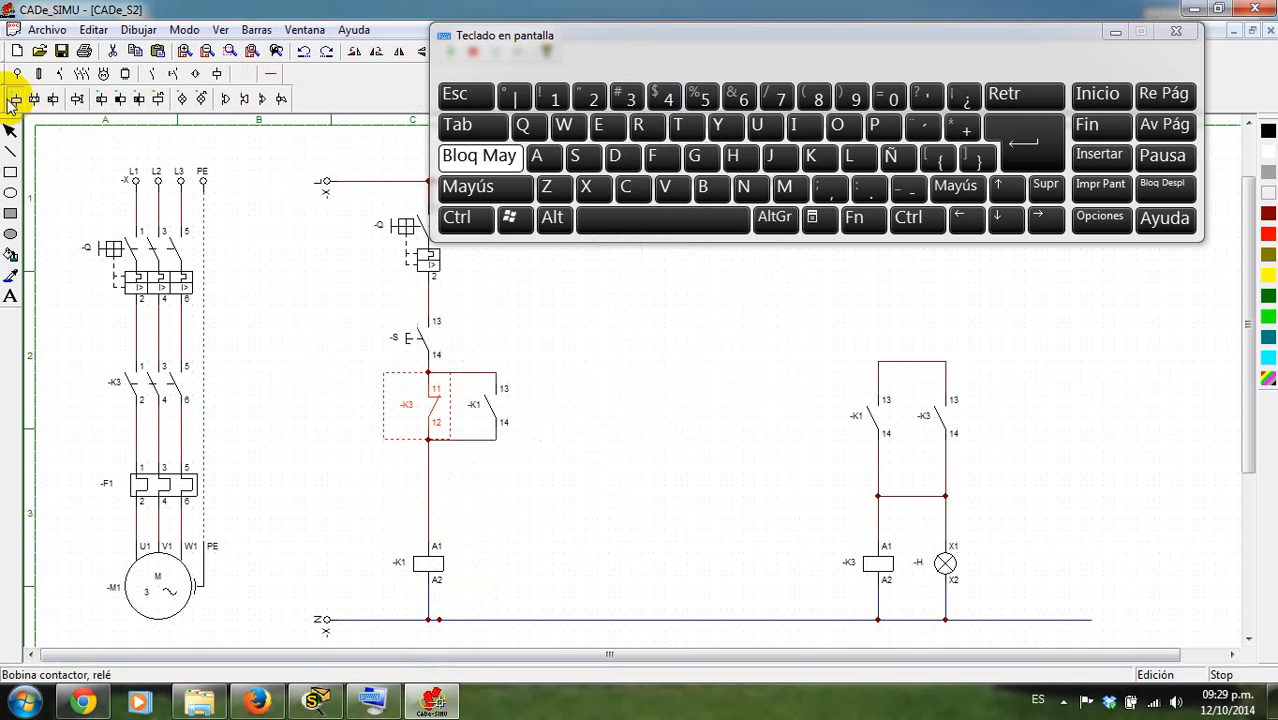
click(618, 546)
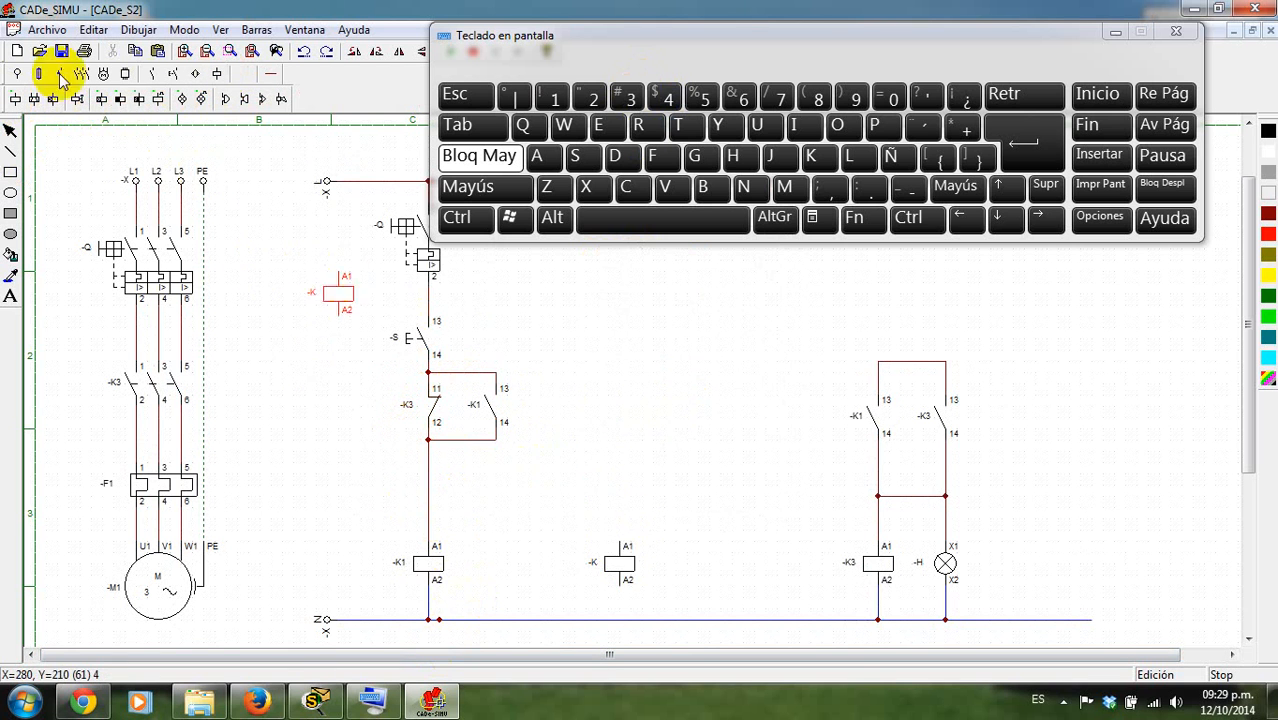
click(11, 130)
double_click(620, 560)
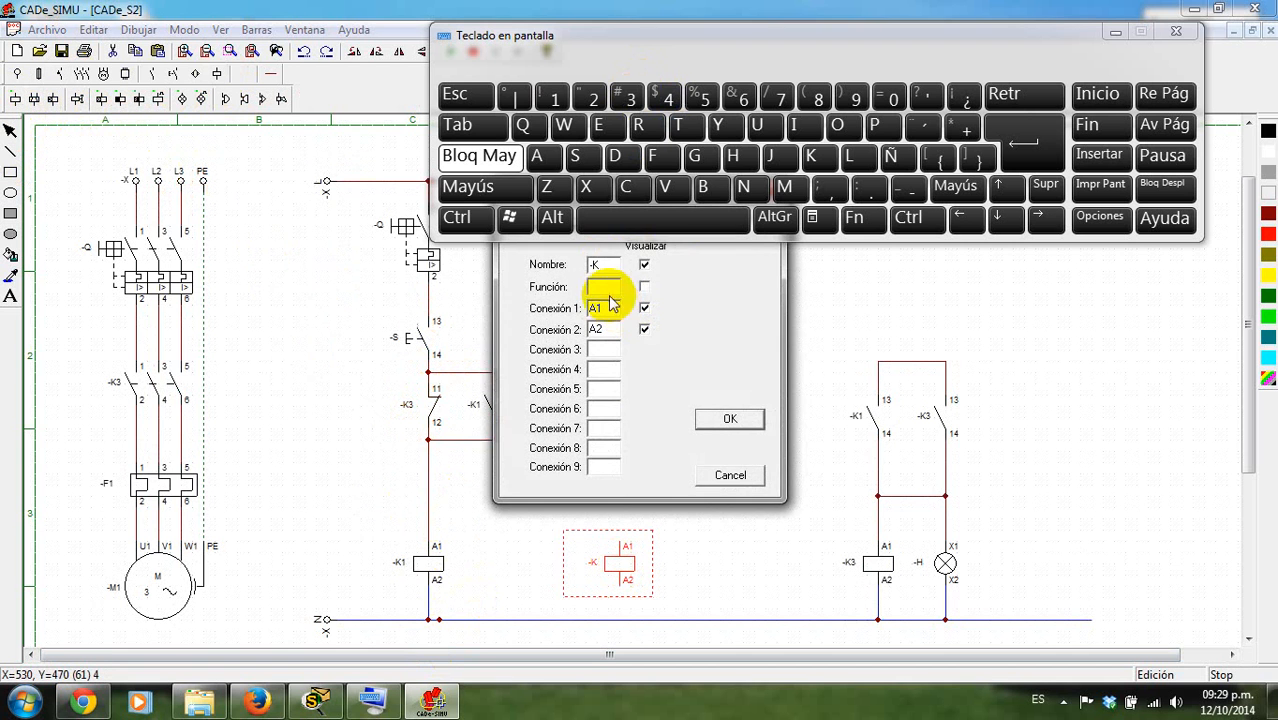
click(594, 100)
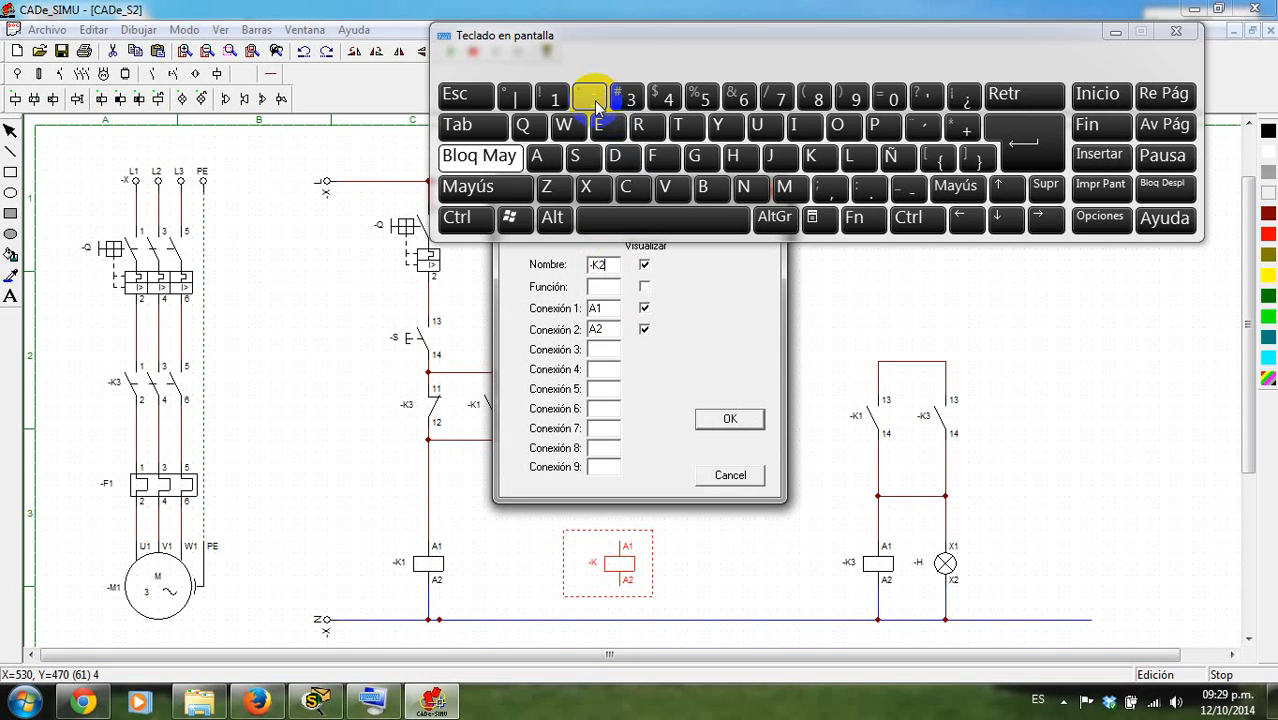
key(Return)
- Connect terminal A2 of coil -K2 to the neutral line with a neutral wire
click(270, 75)
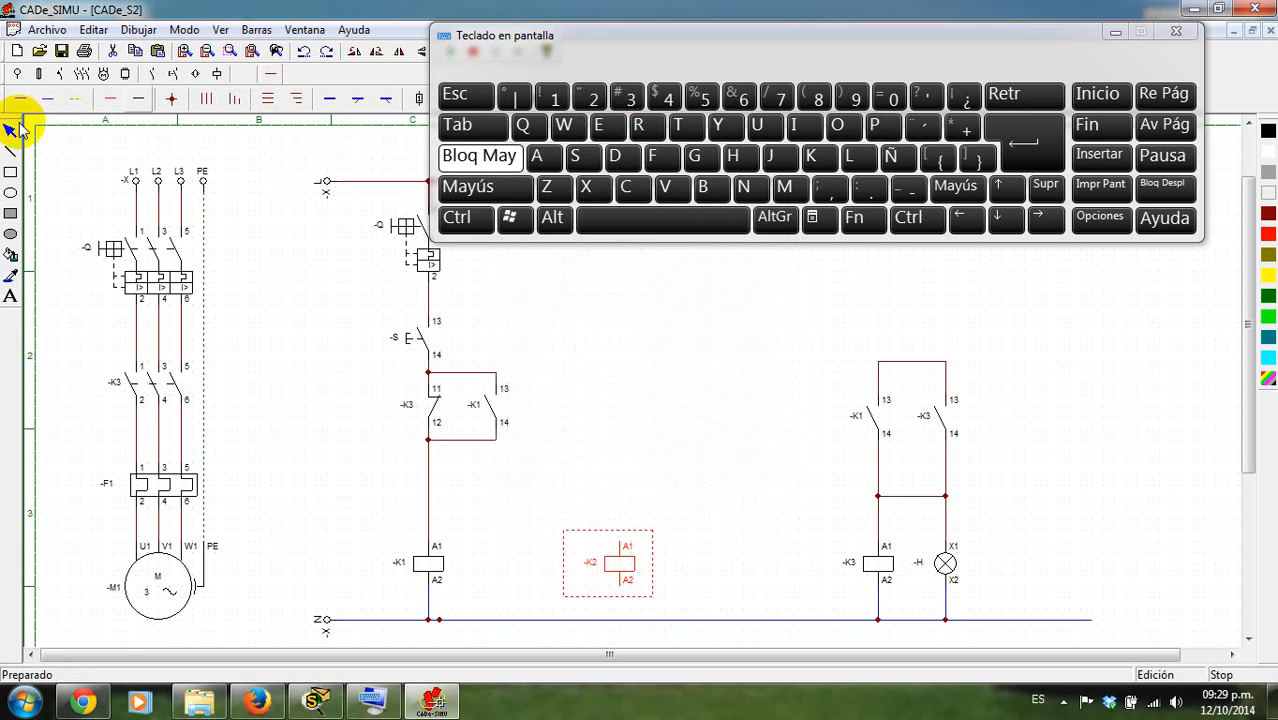
click(47, 101)
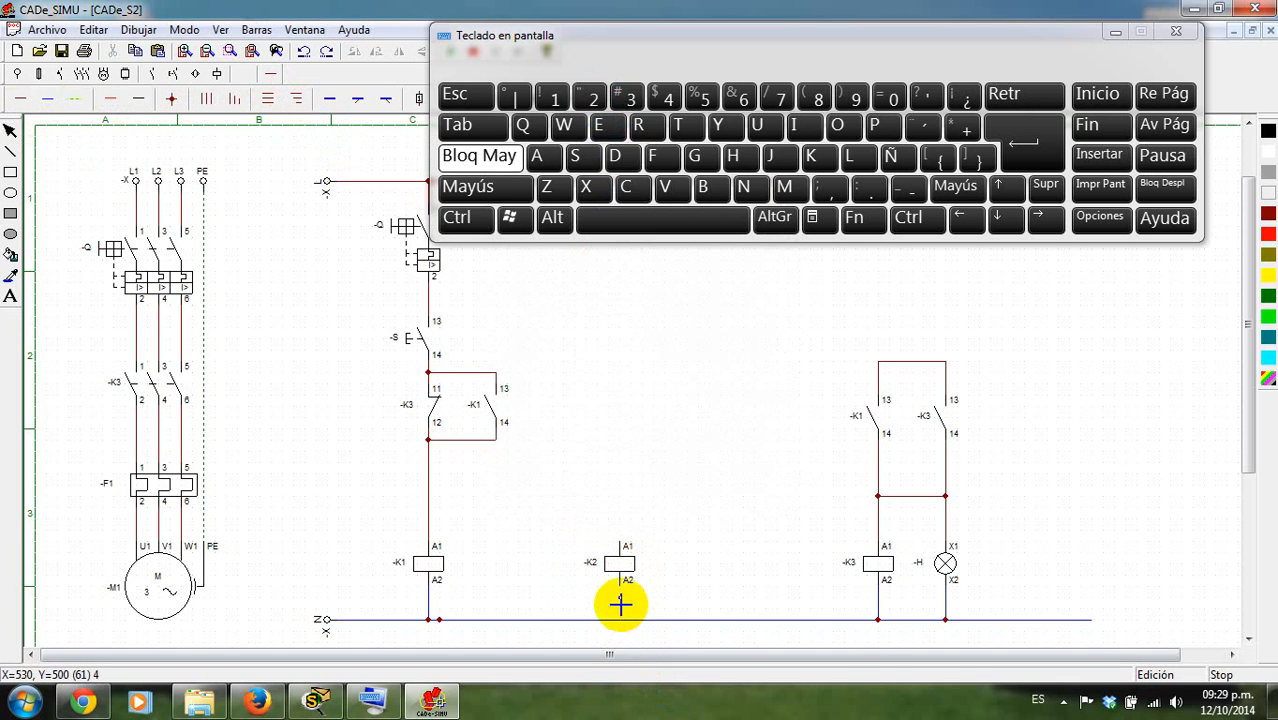
drag(619, 590, 619, 619)
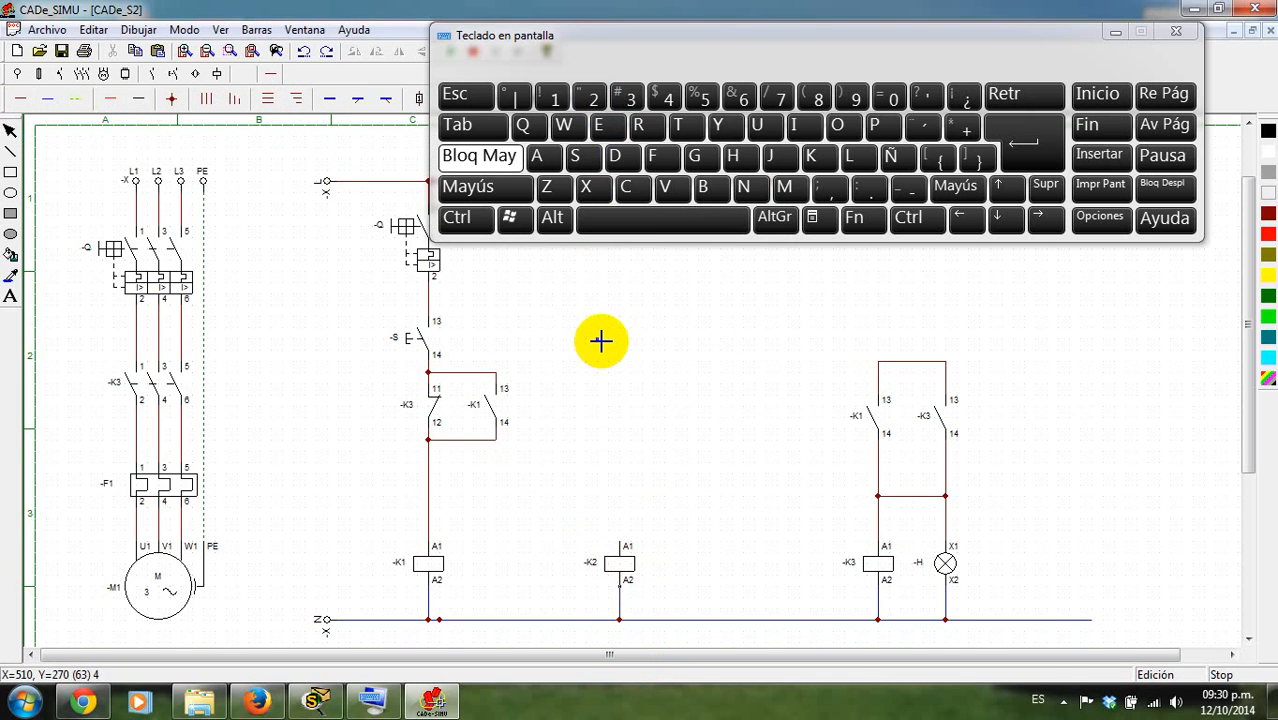
- Place two normally open auxiliary contacts side by side above coil -K2, level with the -K1 contact
click(158, 74)
click(17, 98)
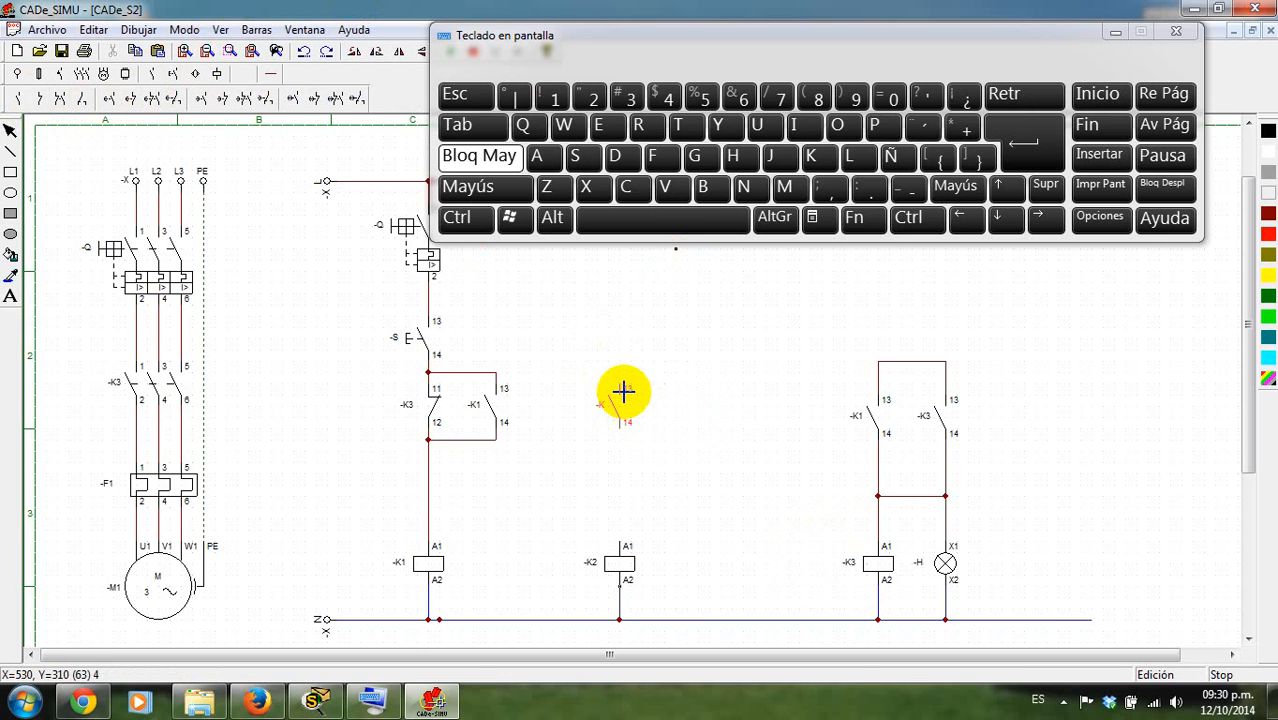
click(622, 392)
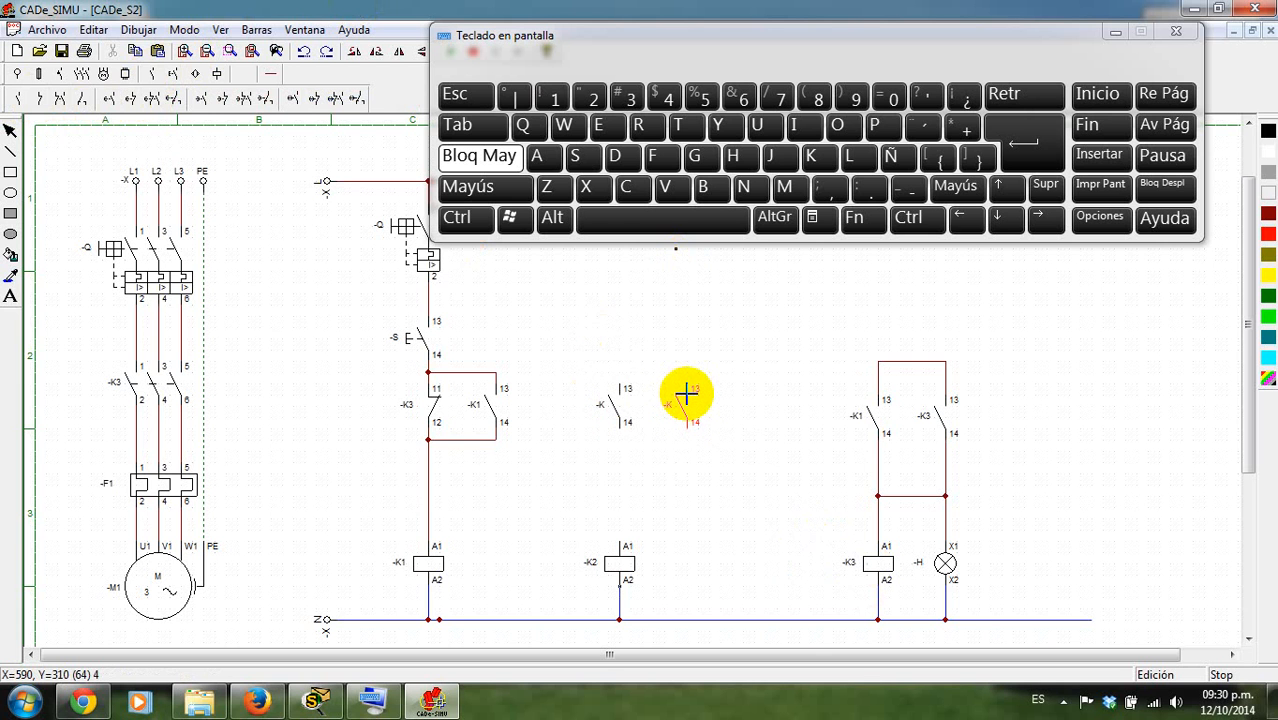
click(686, 396)
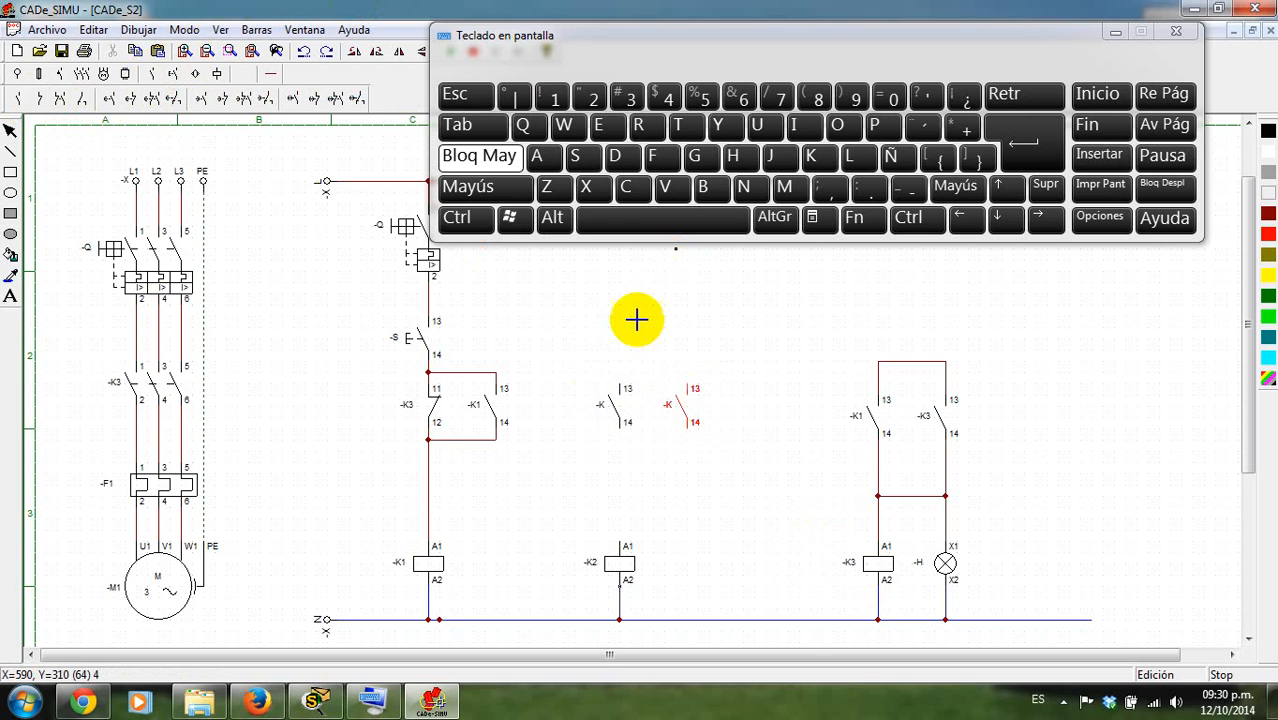
- Name the right-hand one of the two new normally open contacts above the -K2 coil -K2
click(12, 135)
double_click(670, 412)
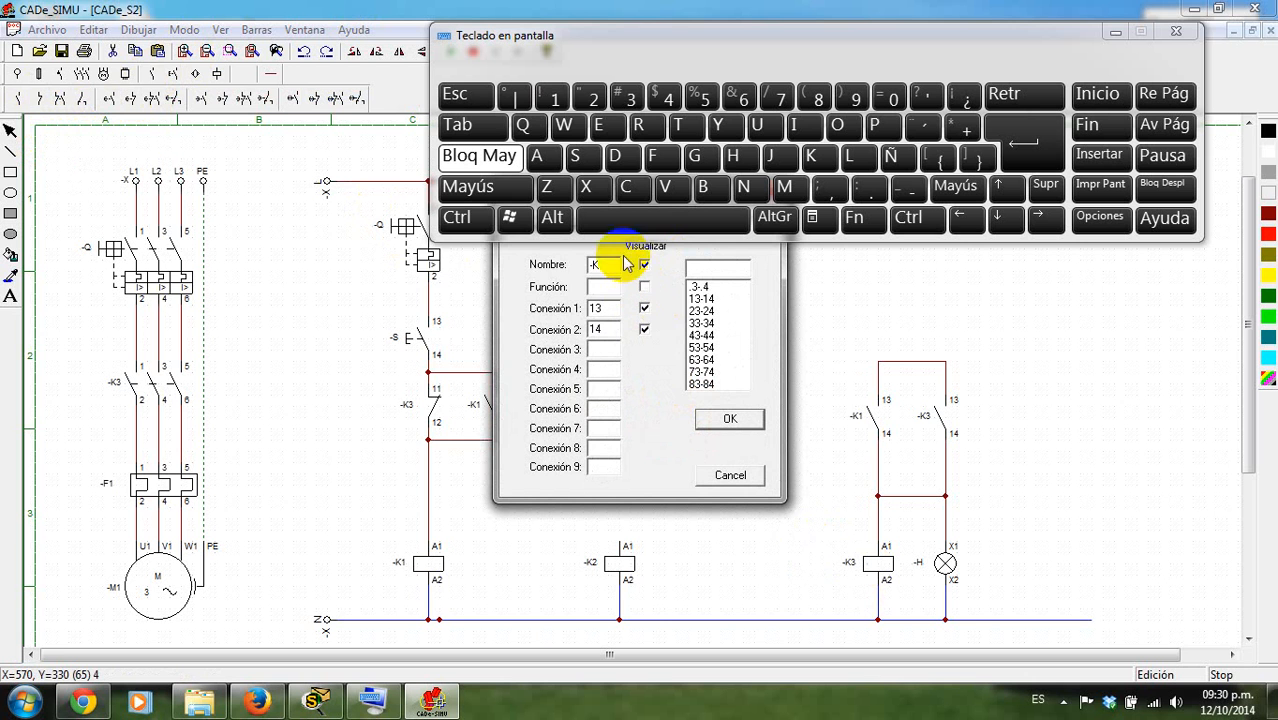
click(608, 267)
key(Return)
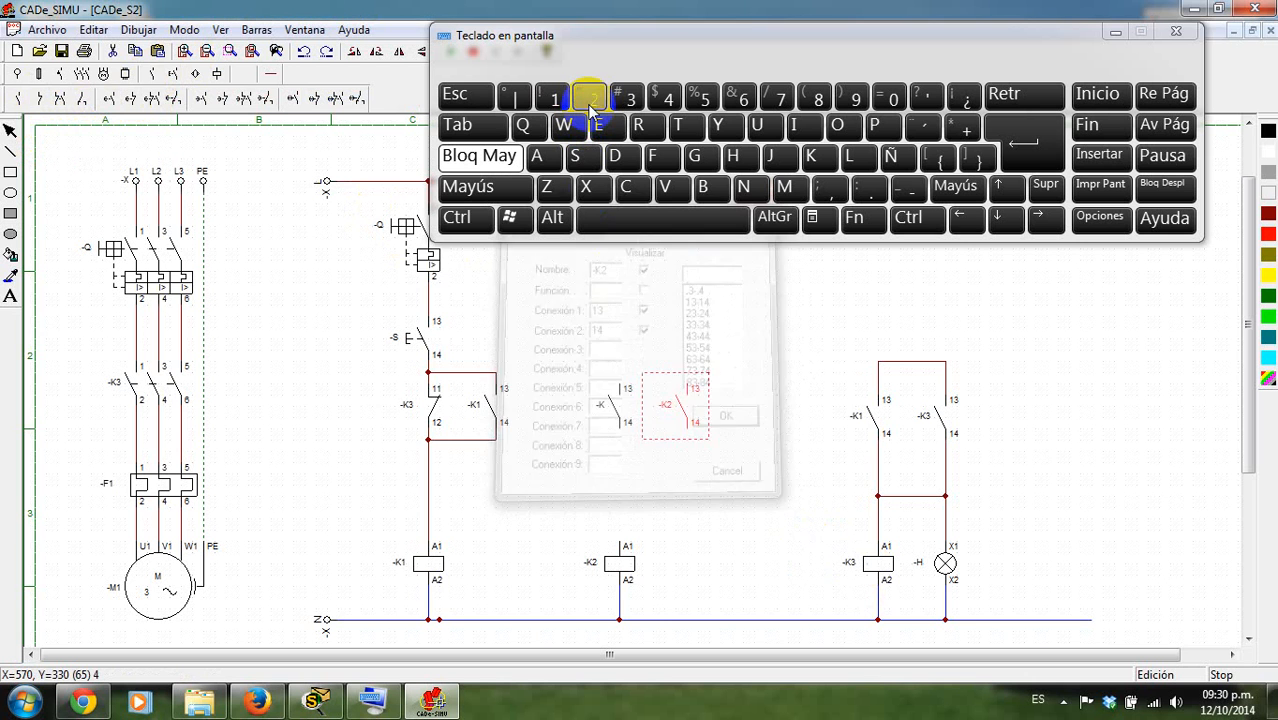
- Name the normally open contact directly above coil -K2 as -K3
double_click(620, 406)
click(594, 266)
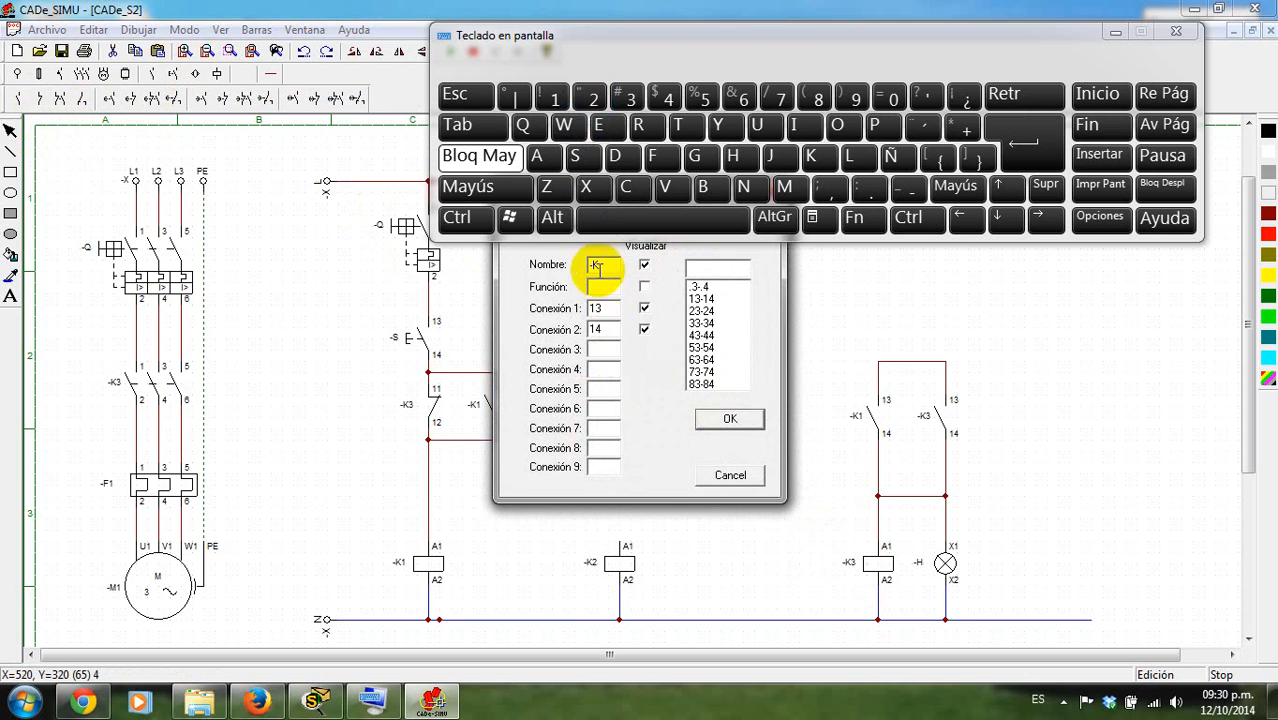
key(Return)
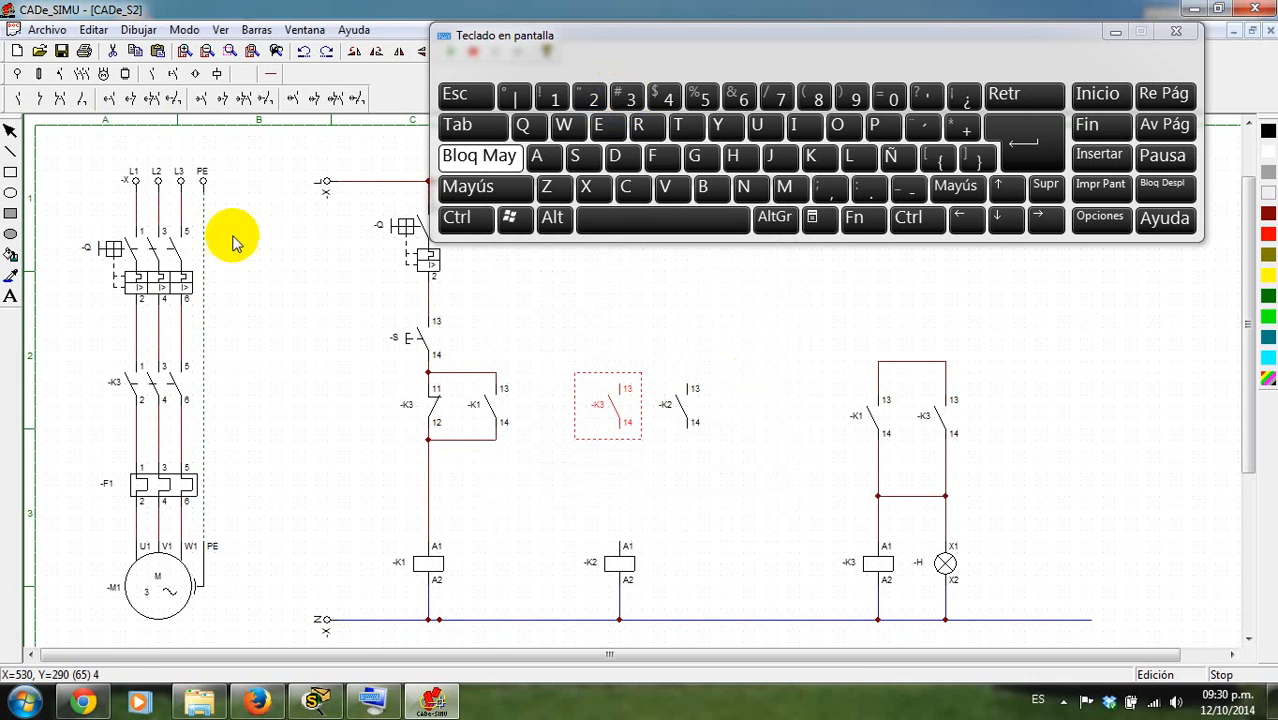
- Extend the phase wire from the top of the parallel -K1 contact across to terminal 13 of the normally open -K2 contact
click(268, 74)
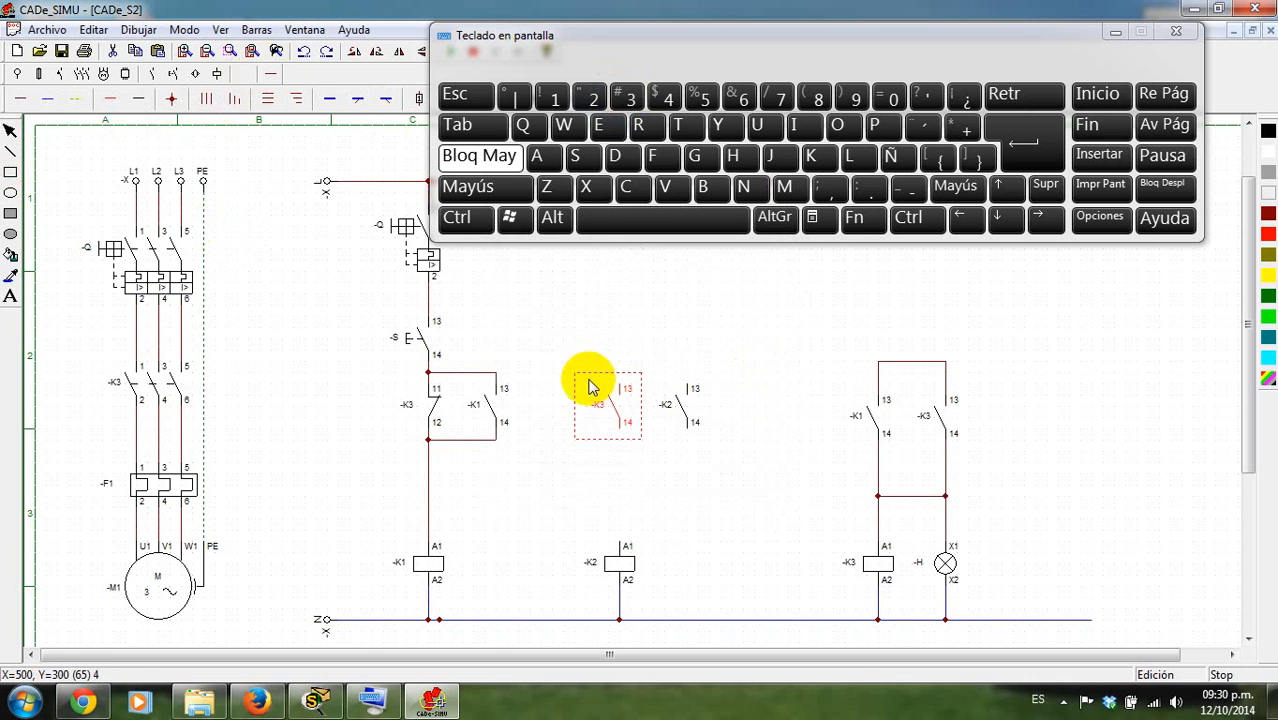
click(536, 323)
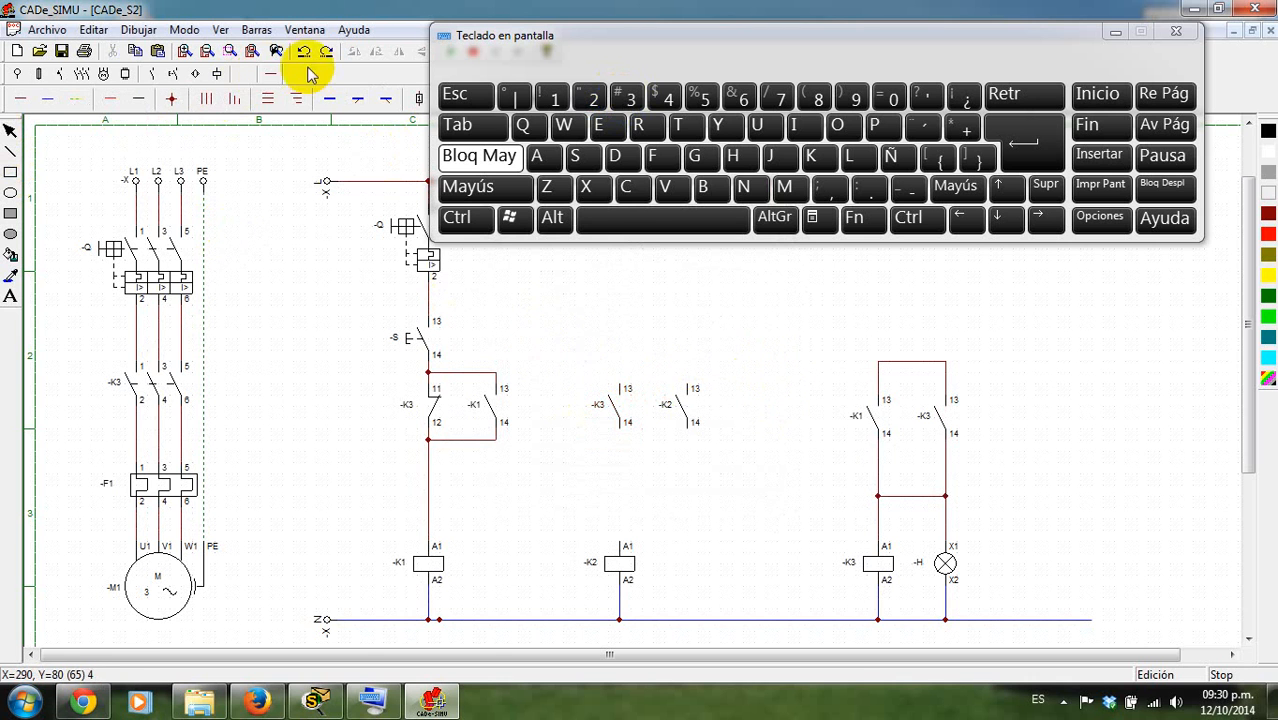
click(24, 106)
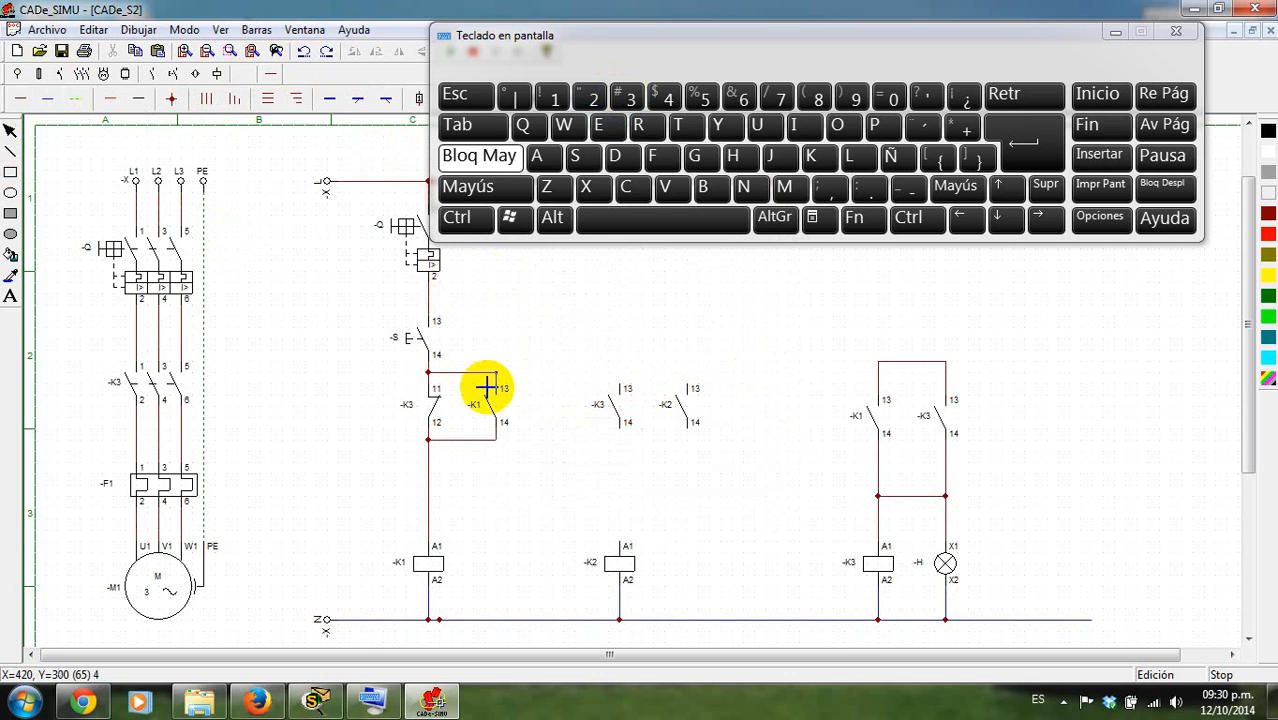
click(688, 378)
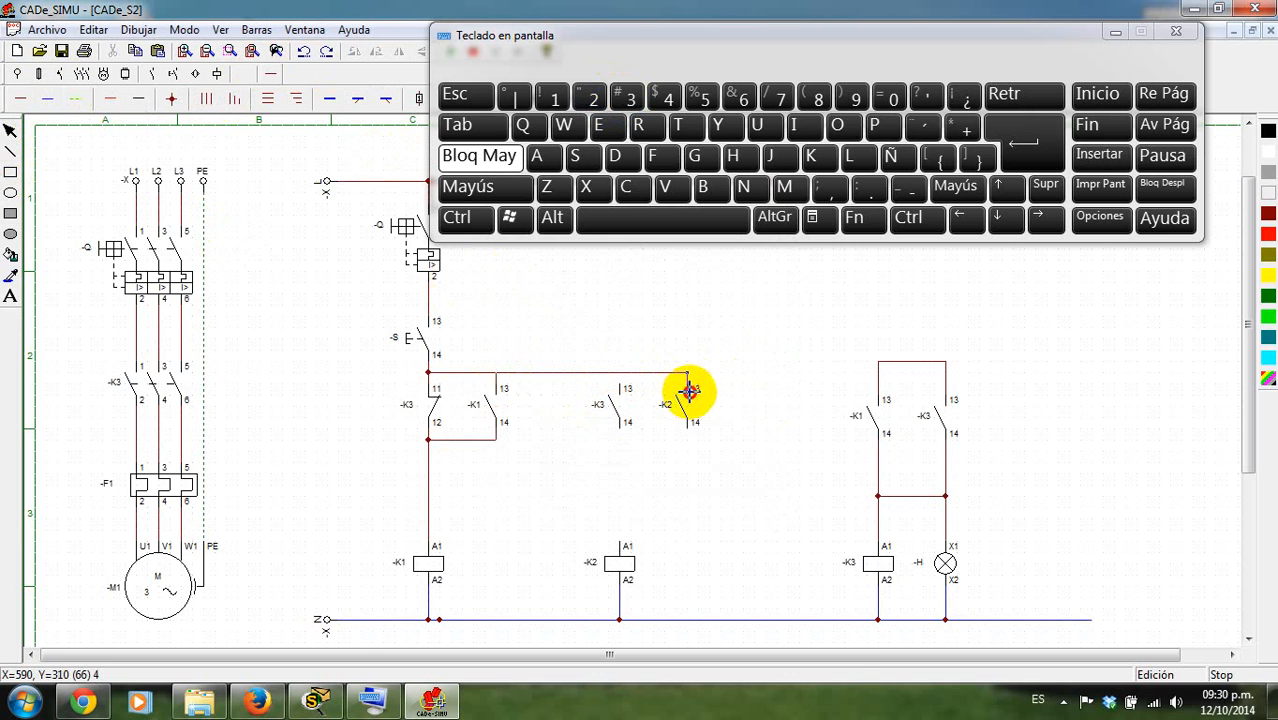
- Complete the phase wiring of the -K3 and -K2 contacts in parallel and connect their lower terminals down to coil -K2
click(621, 378)
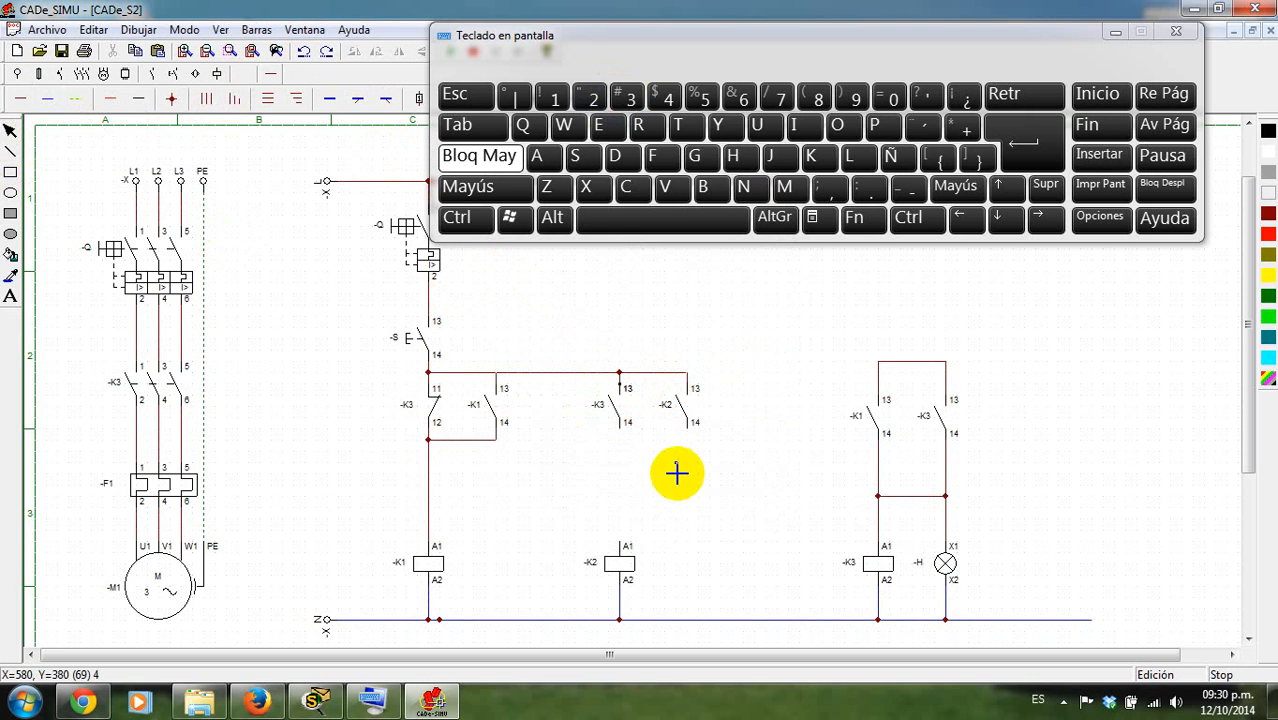
click(625, 442)
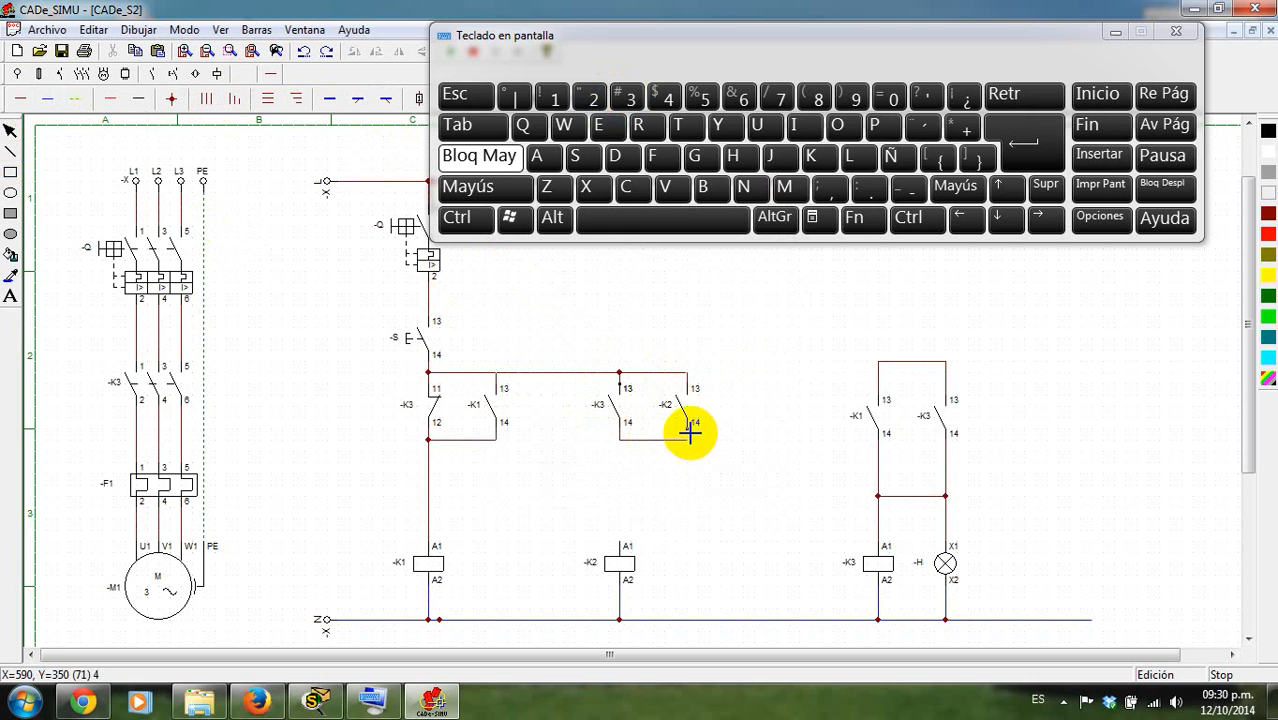
click(689, 432)
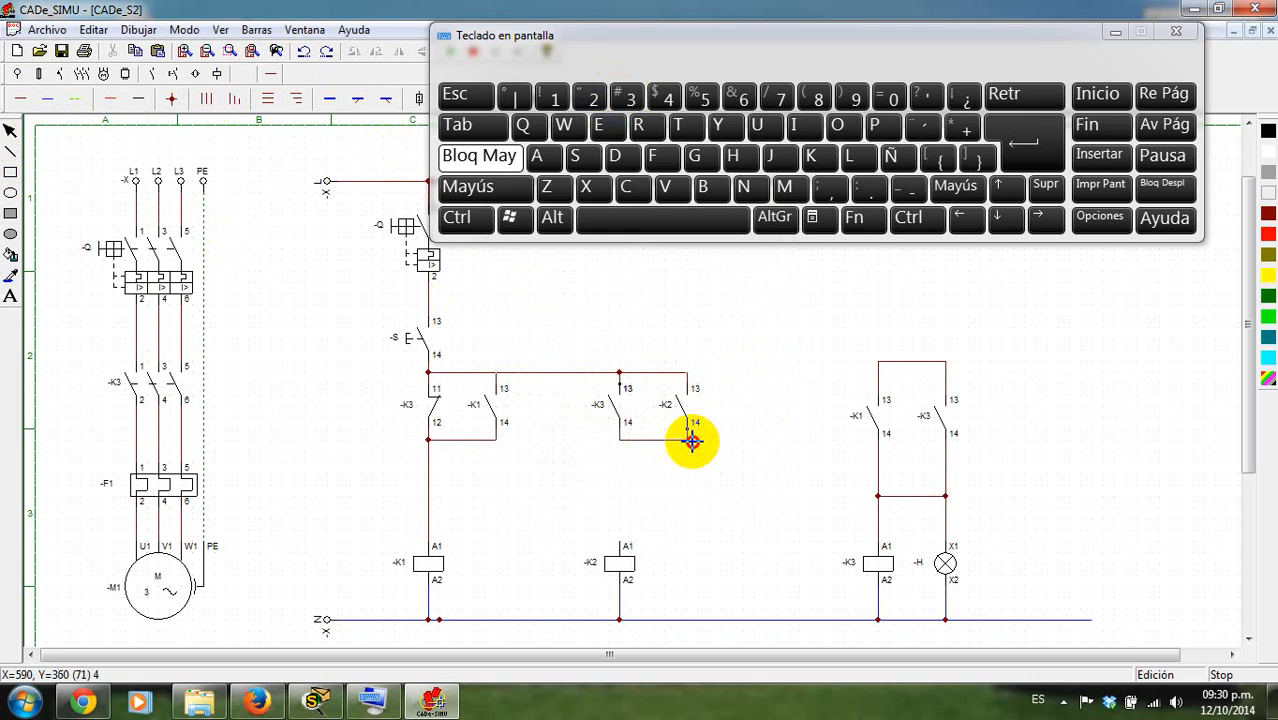
click(625, 445)
click(625, 543)
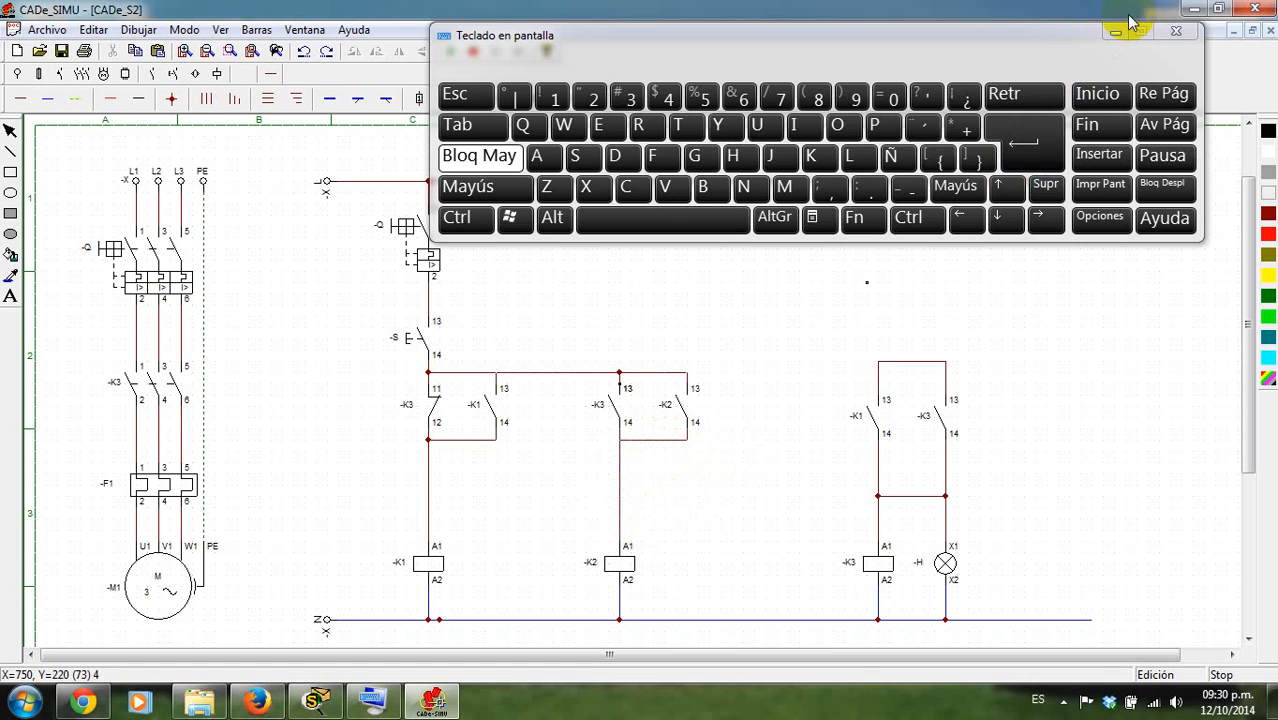
- Uncover the phase line by moving the on-screen keyboard, and place a normally closed auxiliary contact above the parallel -K1 and -K3 contacts
drag(1087, 34, 1078, 596)
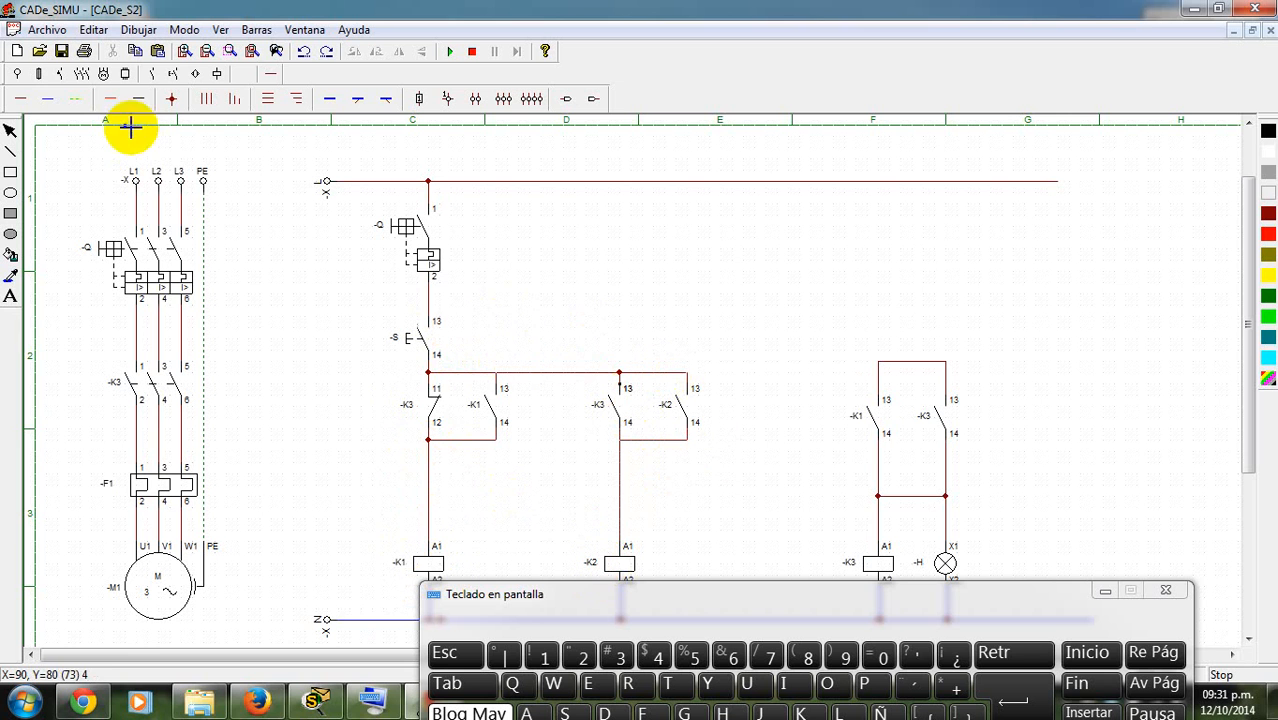
click(154, 78)
click(41, 99)
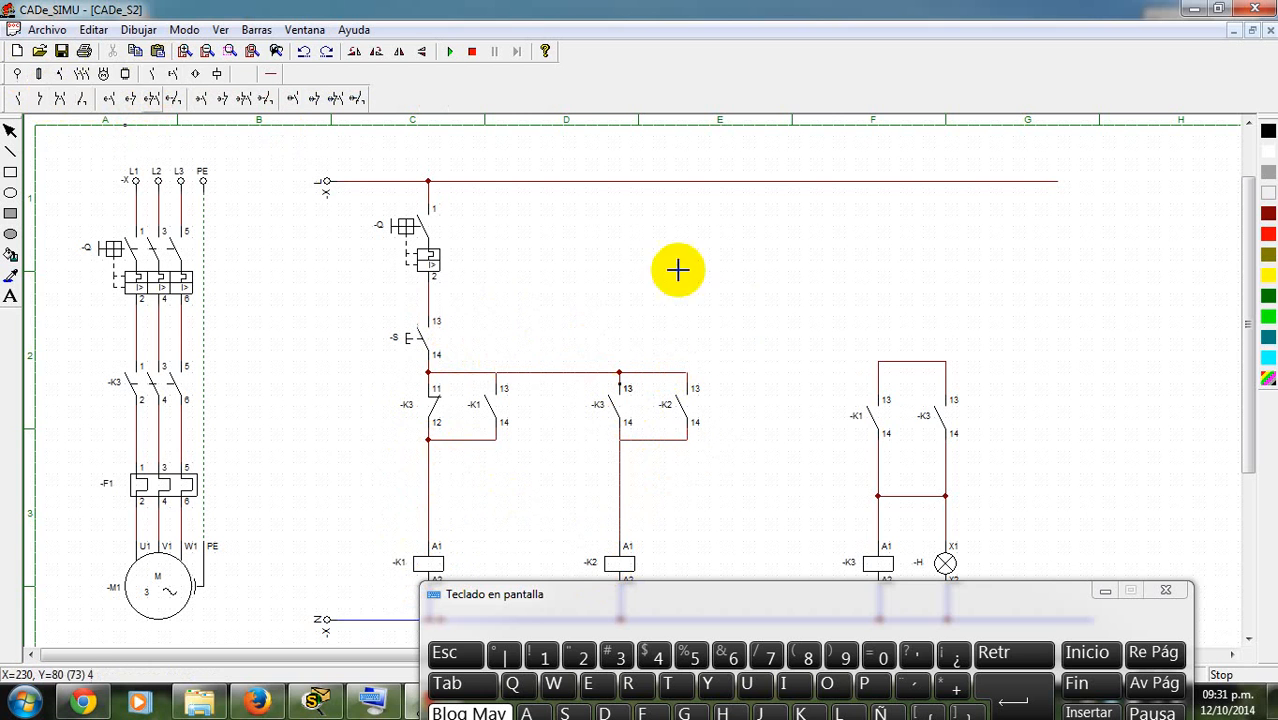
click(883, 290)
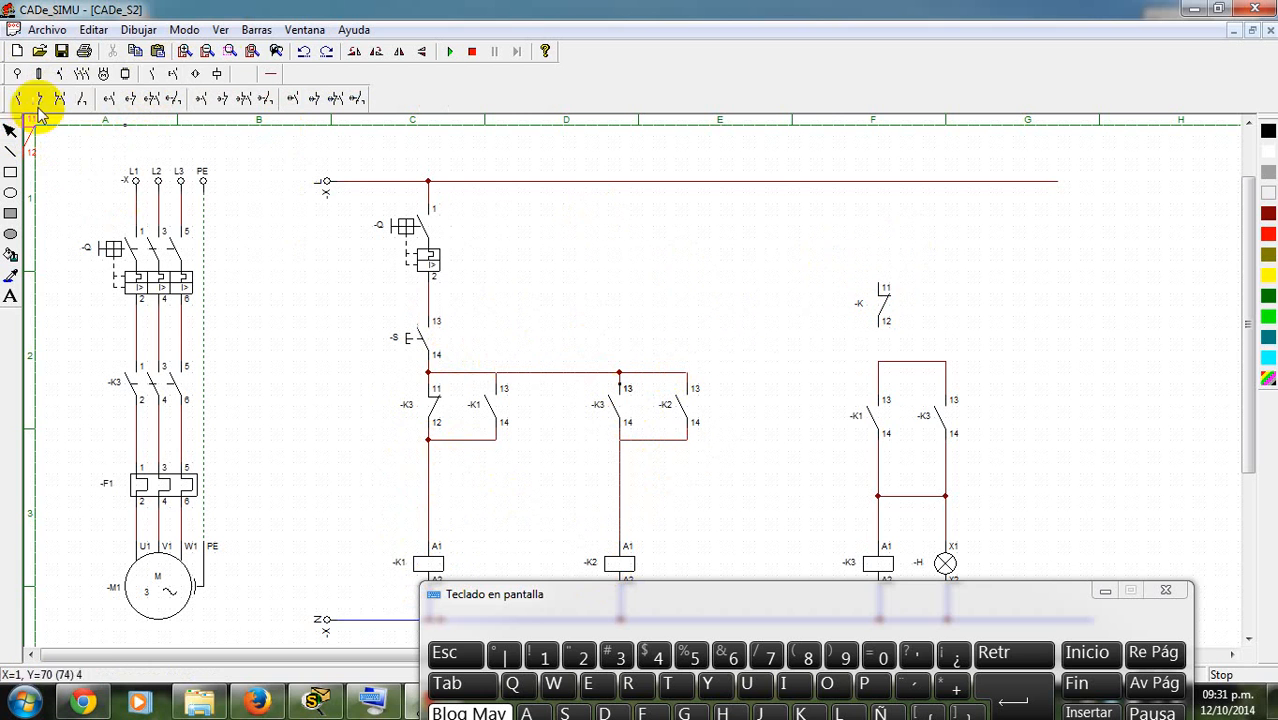
- Wire the new normally closed contact with phase cable from the L line down to the parallel -K1 and -K3 contacts
click(271, 76)
click(22, 99)
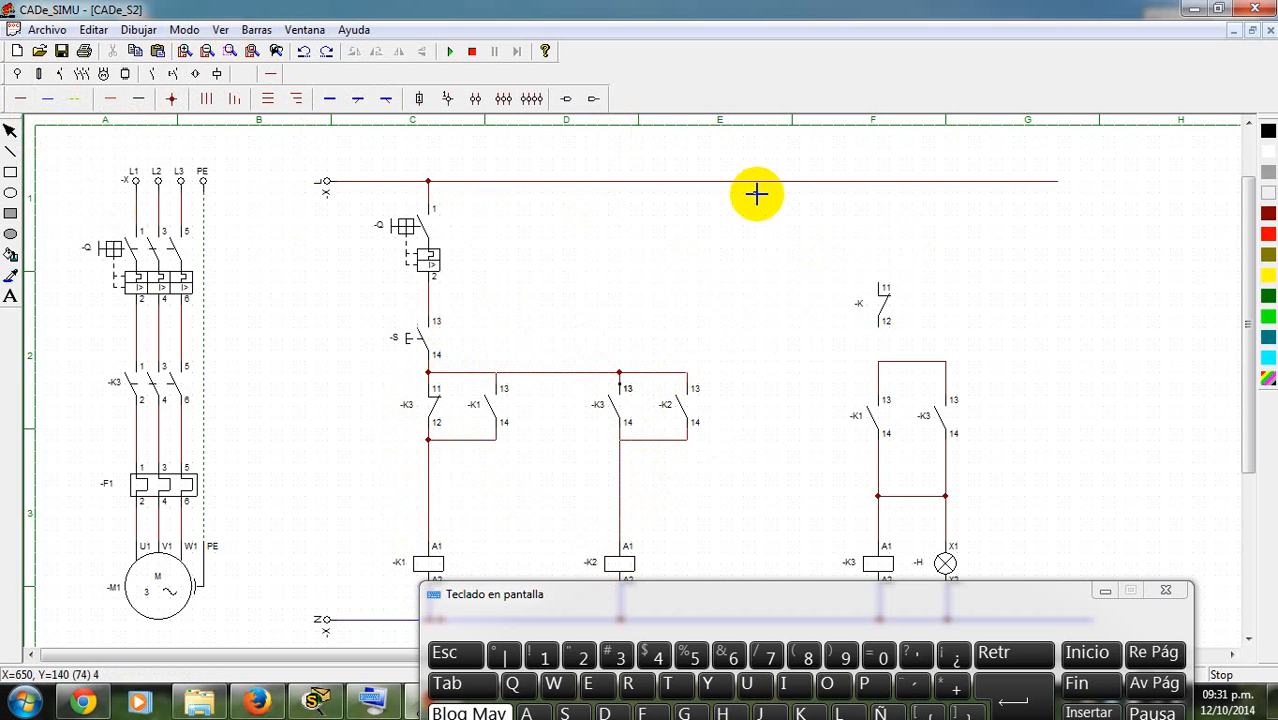
drag(880, 288, 878, 185)
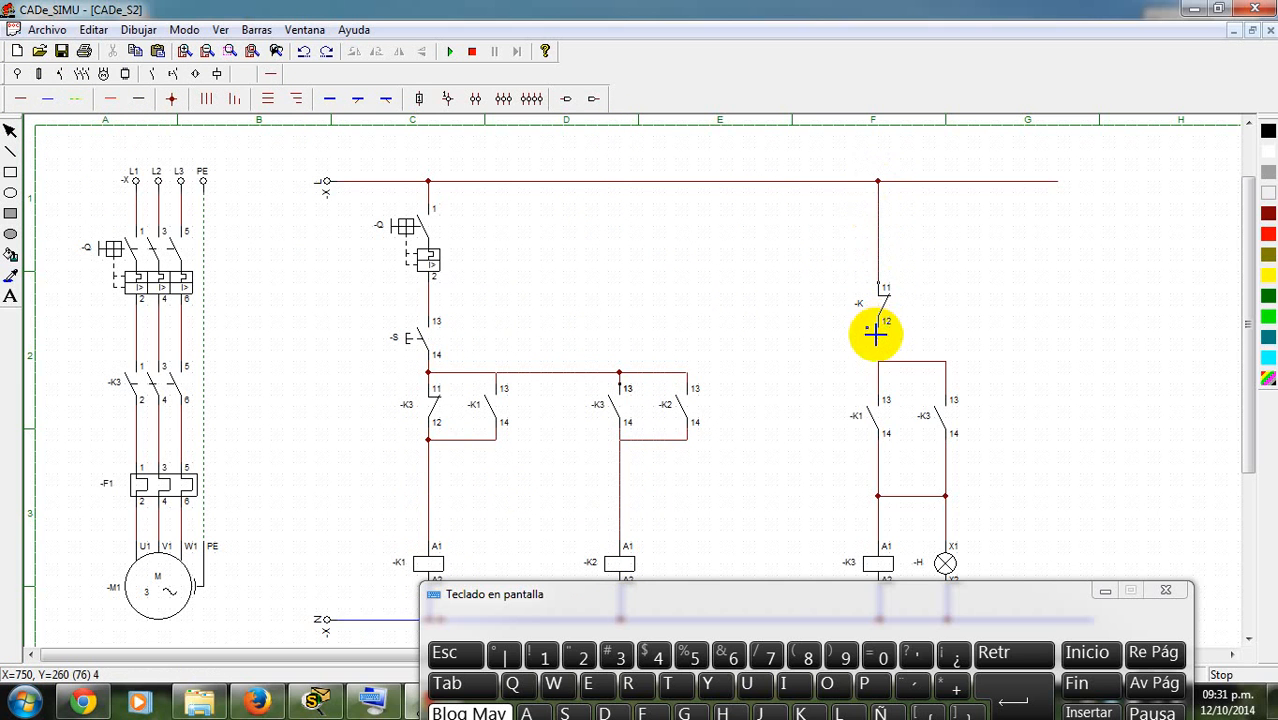
drag(883, 330, 887, 362)
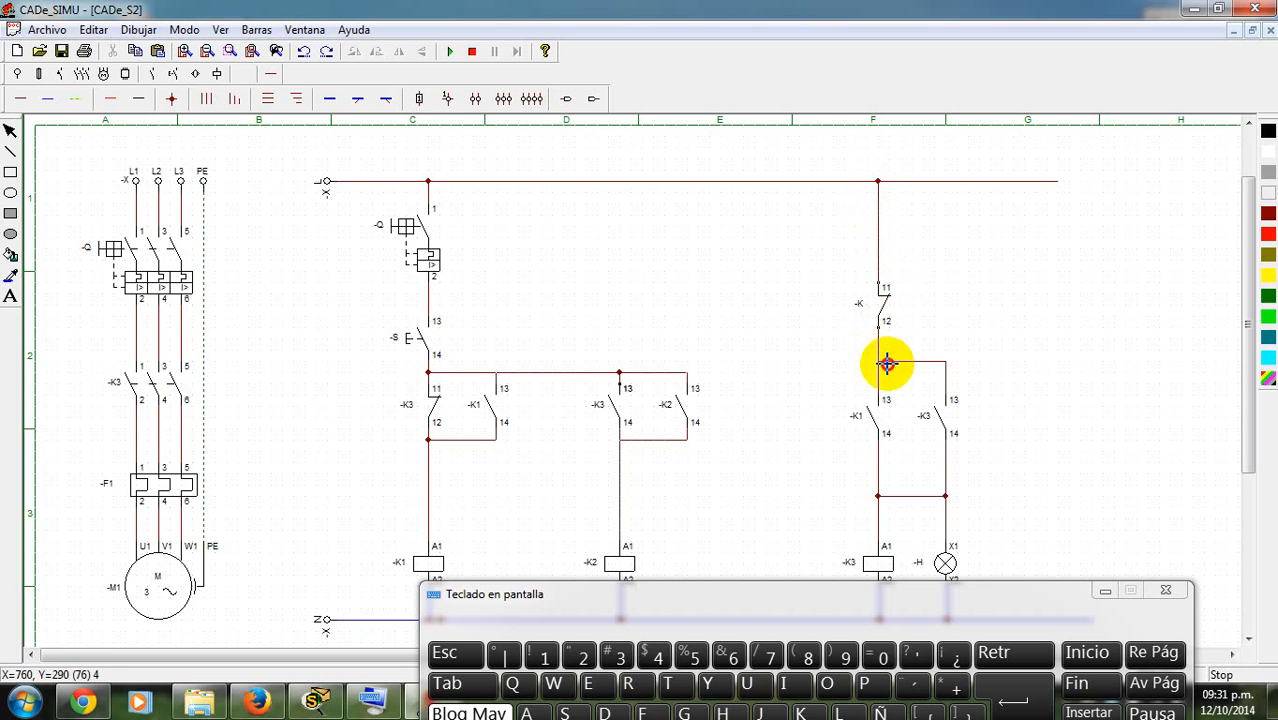
- Name the normally closed contact in the coil -K3 branch -K2
click(10, 131)
double_click(884, 302)
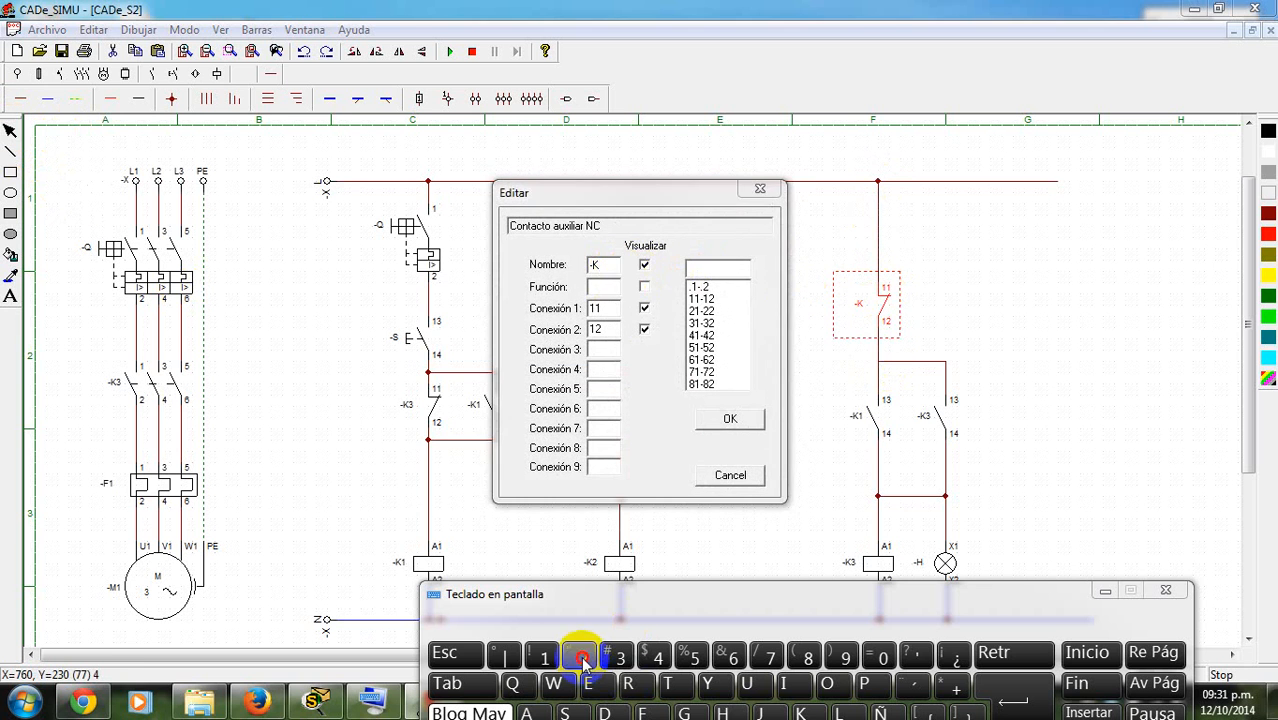
click(728, 424)
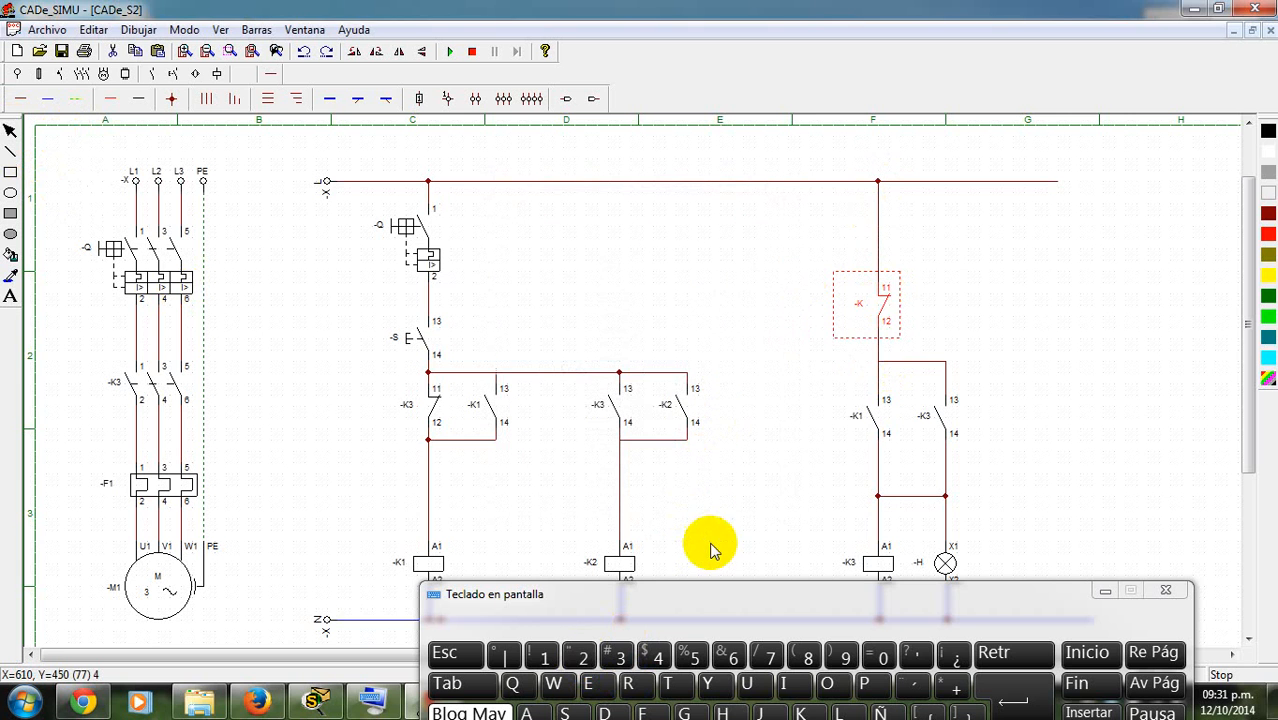
- Place a normally closed auxiliary contact in the gap directly above coil -K2 and another above coil -K1
drag(1030, 597, 1141, 137)
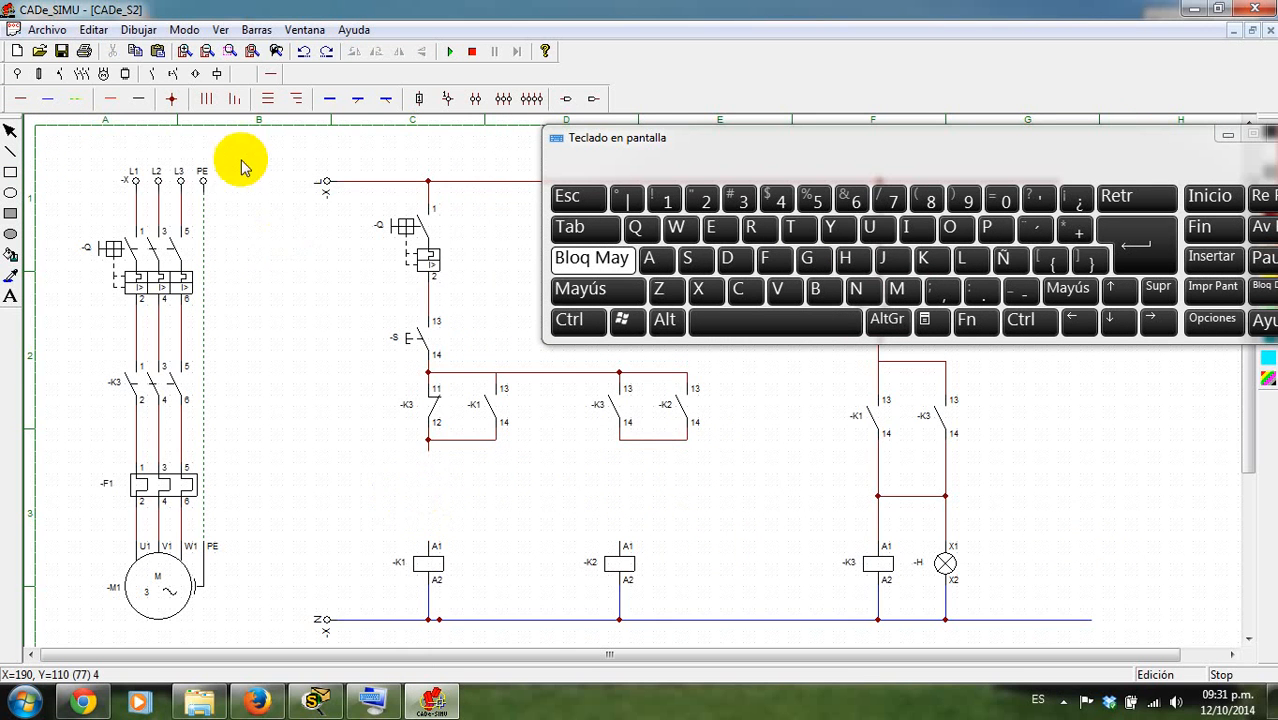
click(152, 74)
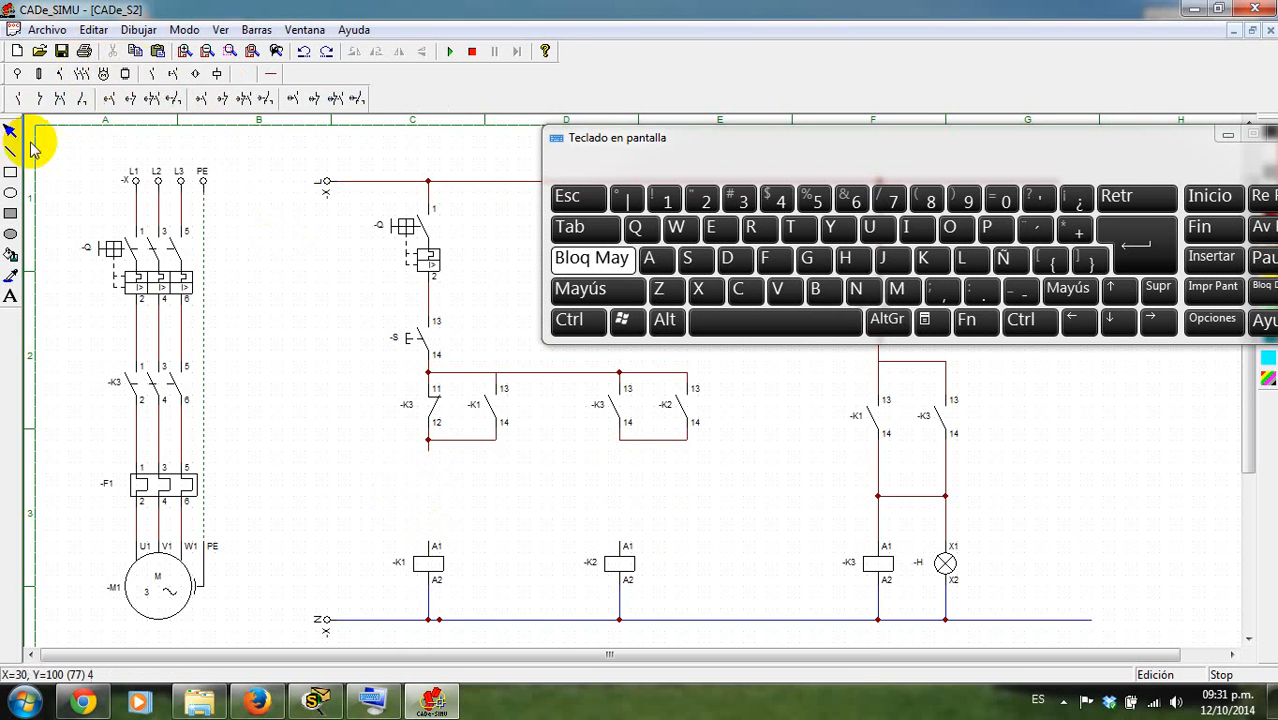
click(20, 98)
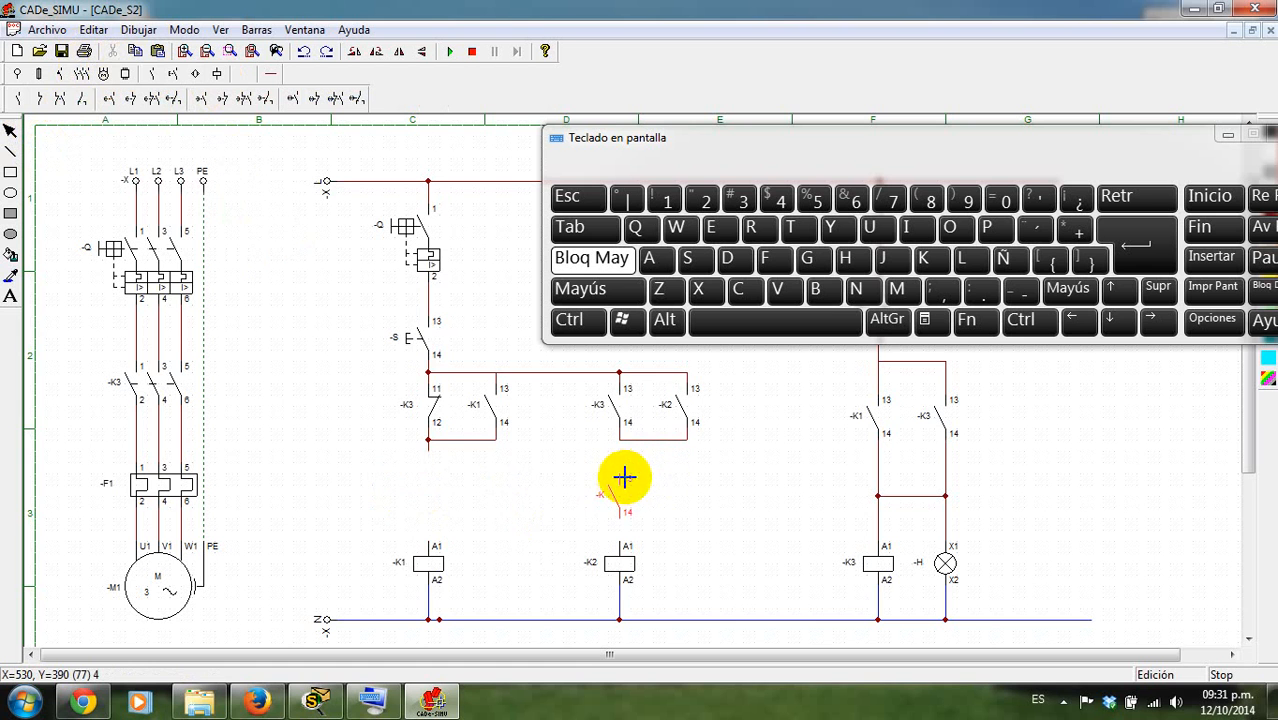
click(45, 100)
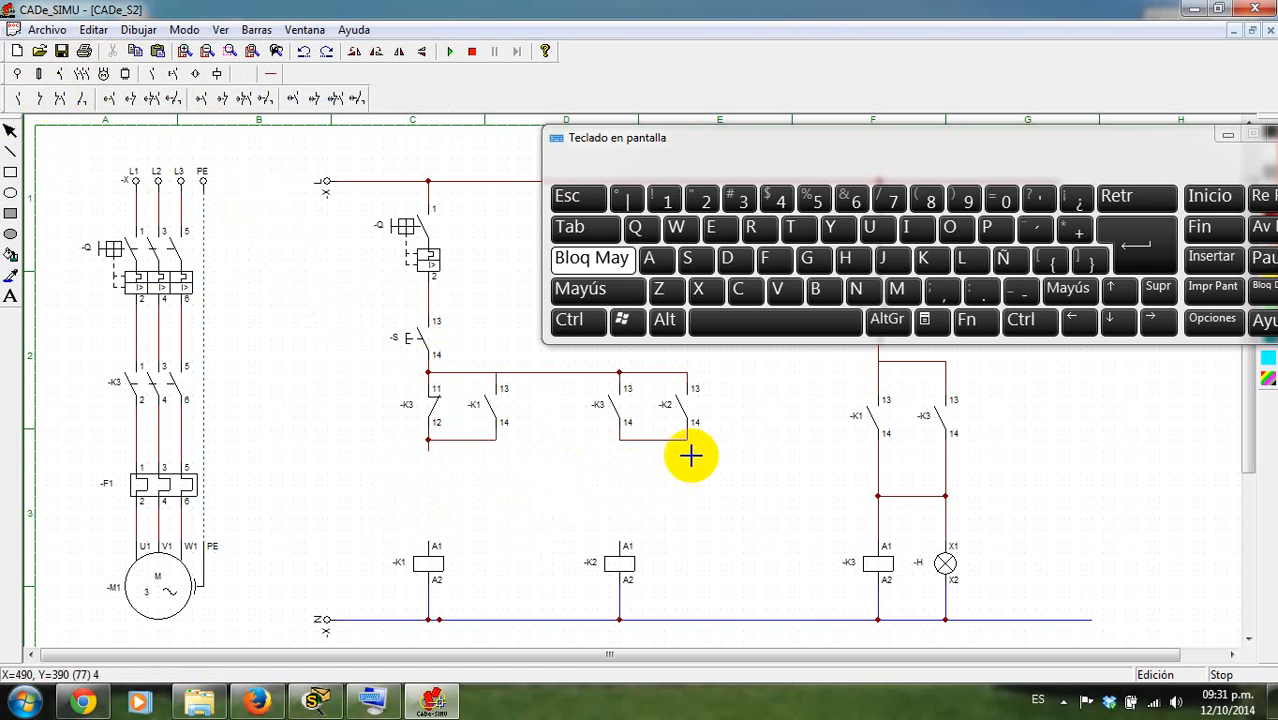
click(627, 478)
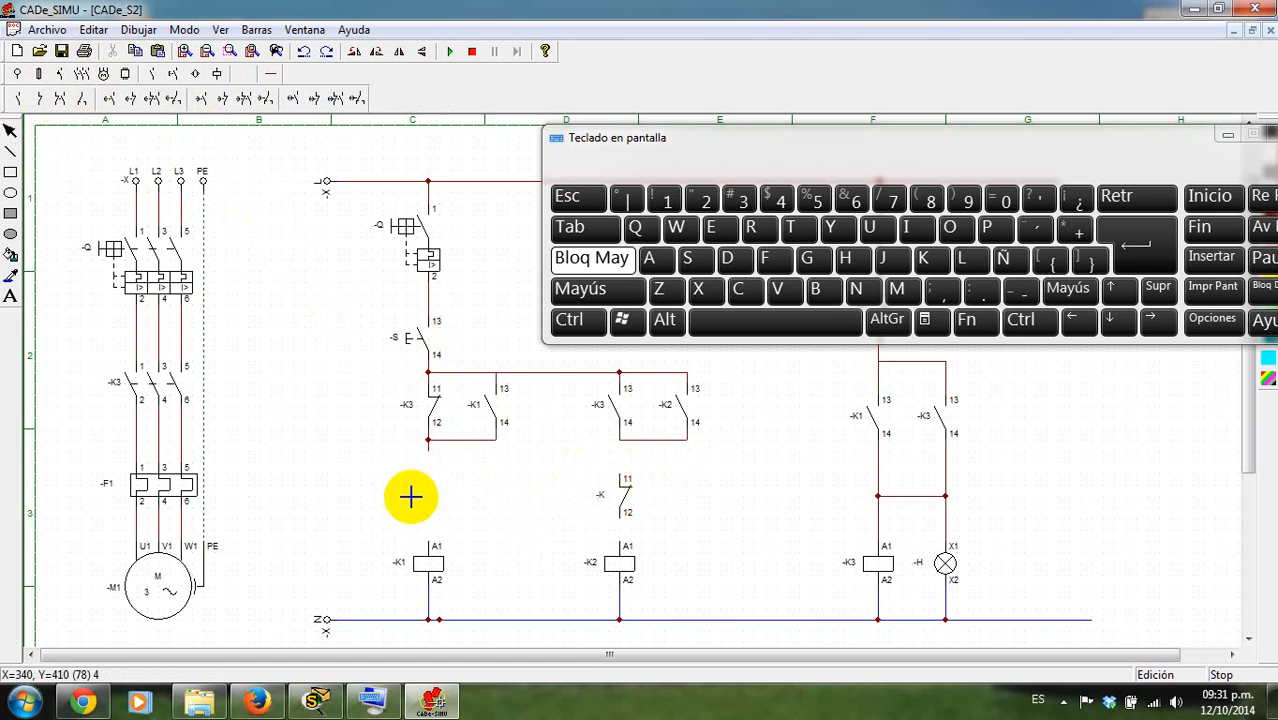
click(436, 480)
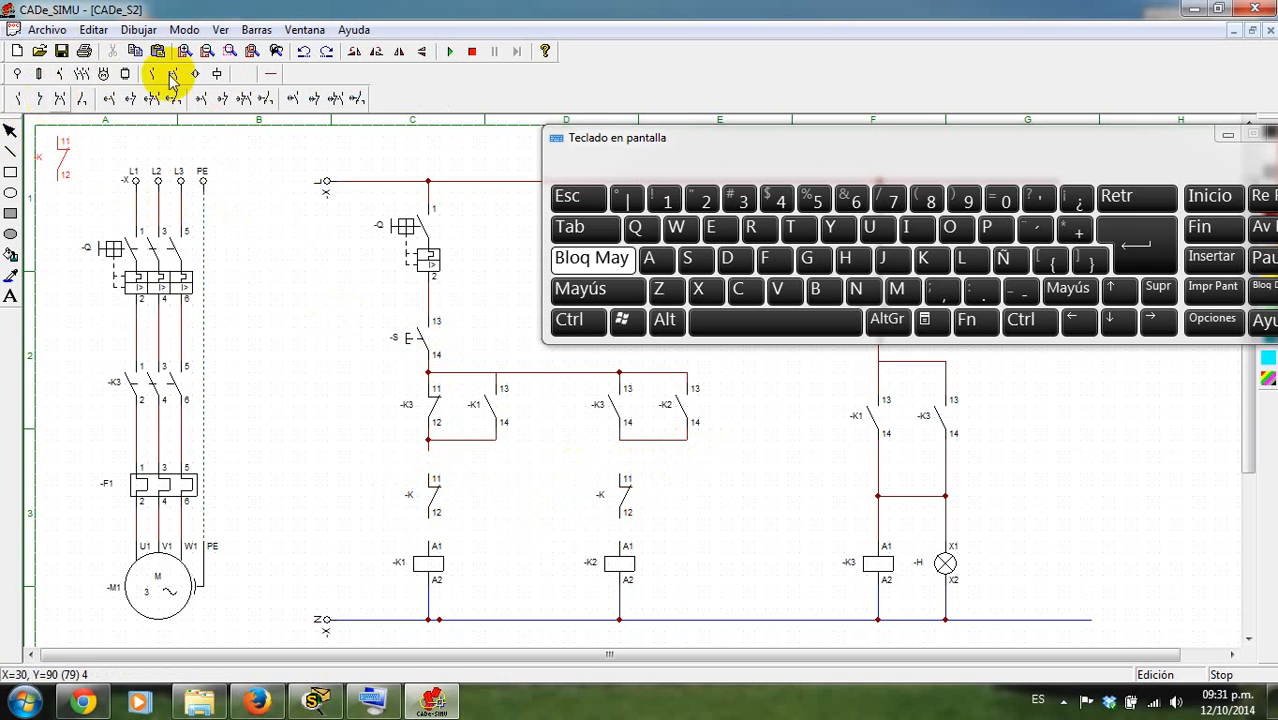
click(11, 128)
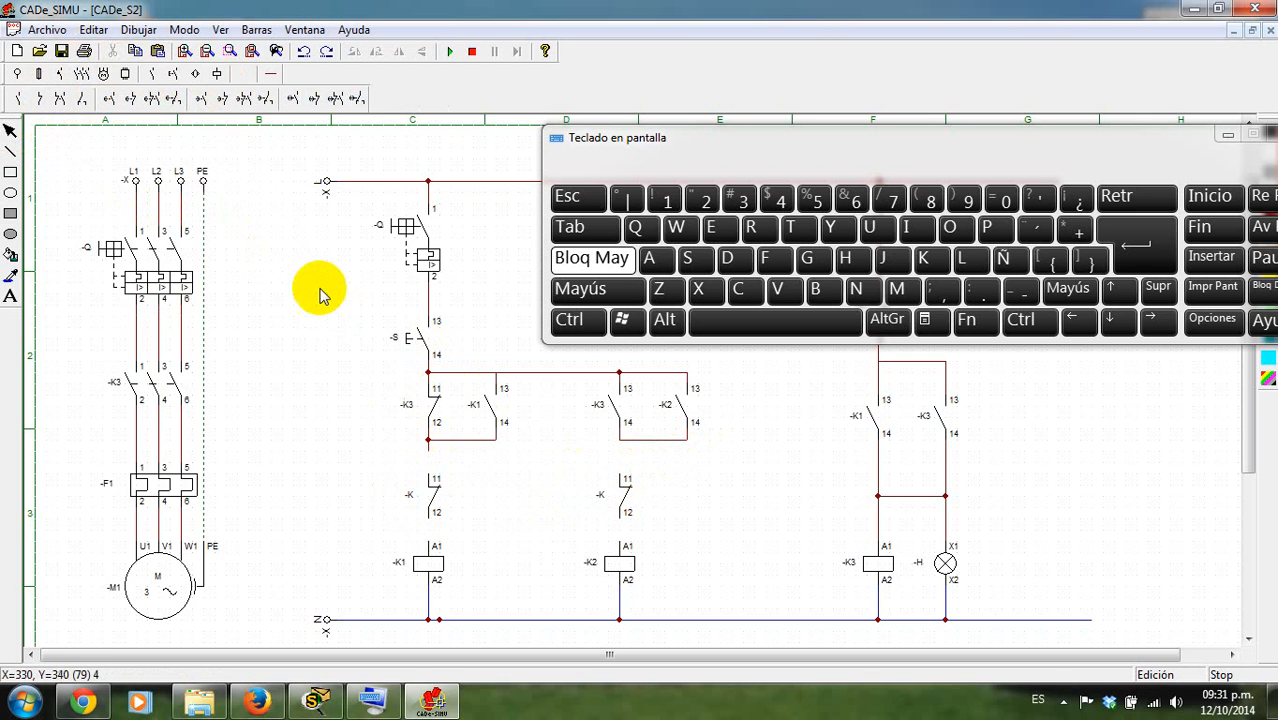
- Connect both new normally closed contacts with phase cable to the parallel contacts above and to coils -K1 and -K2 below
click(240, 79)
click(31, 99)
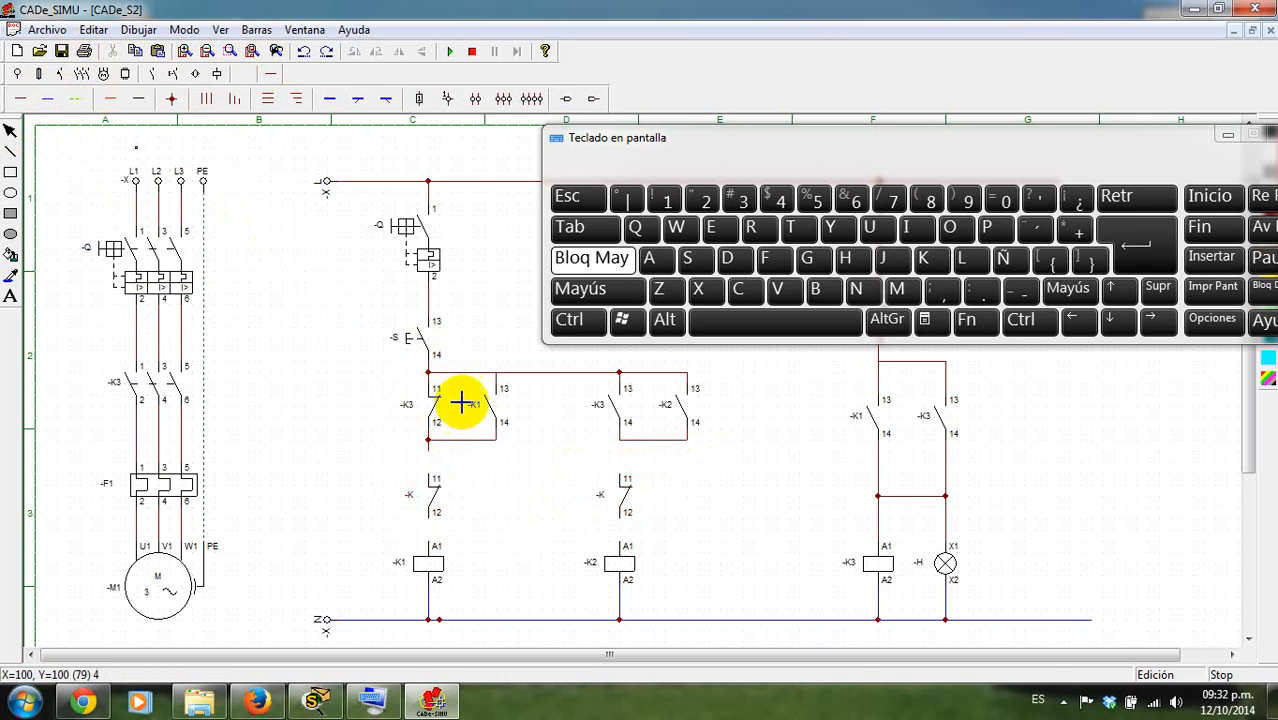
drag(436, 470, 433, 451)
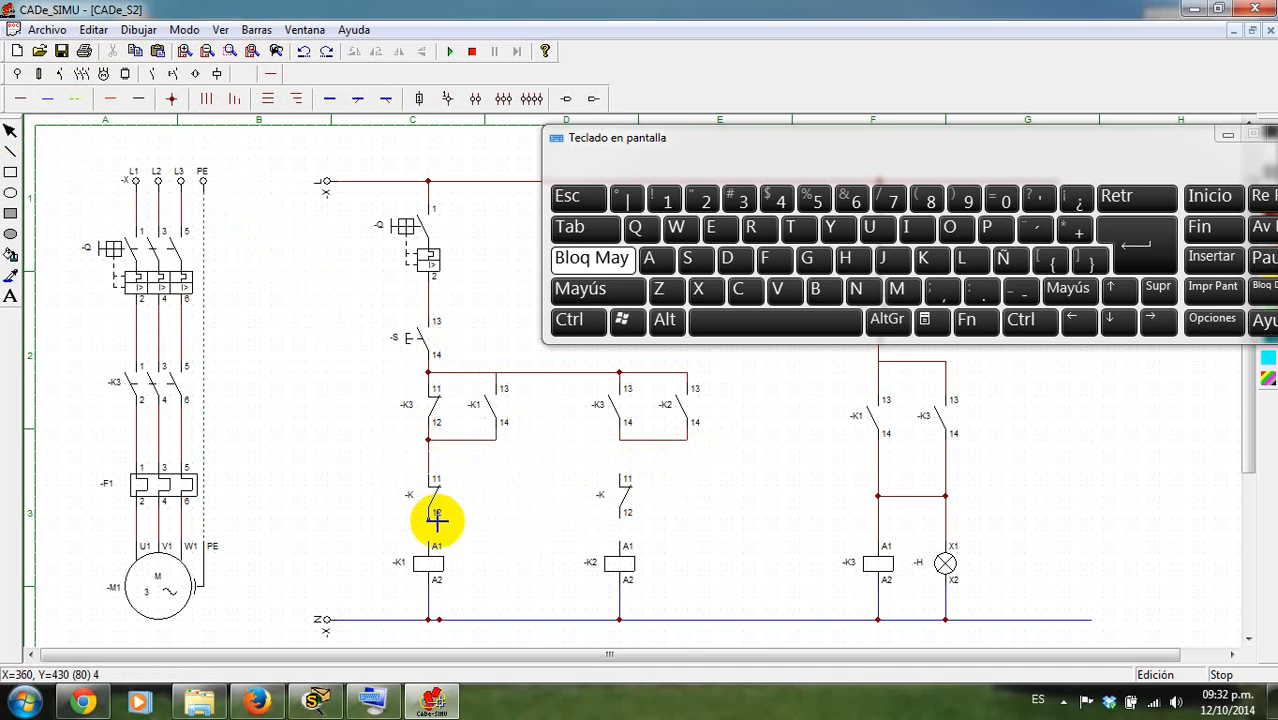
drag(437, 521, 431, 550)
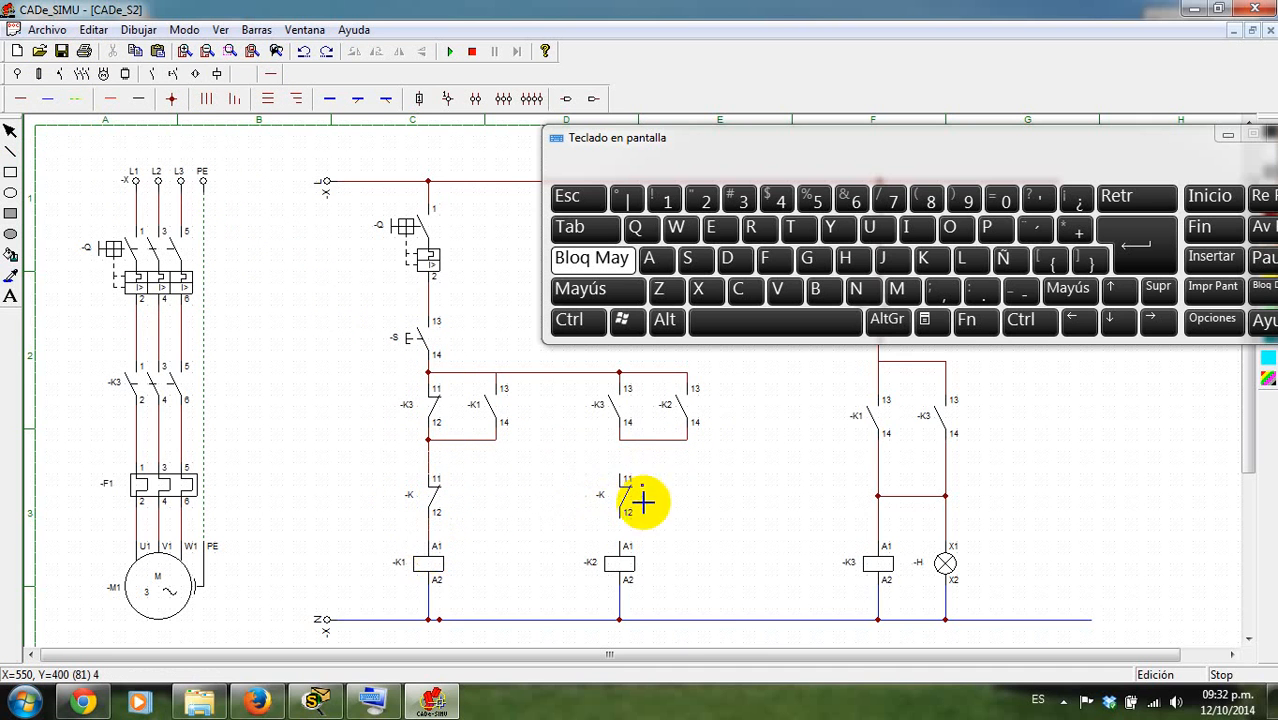
drag(626, 524, 624, 552)
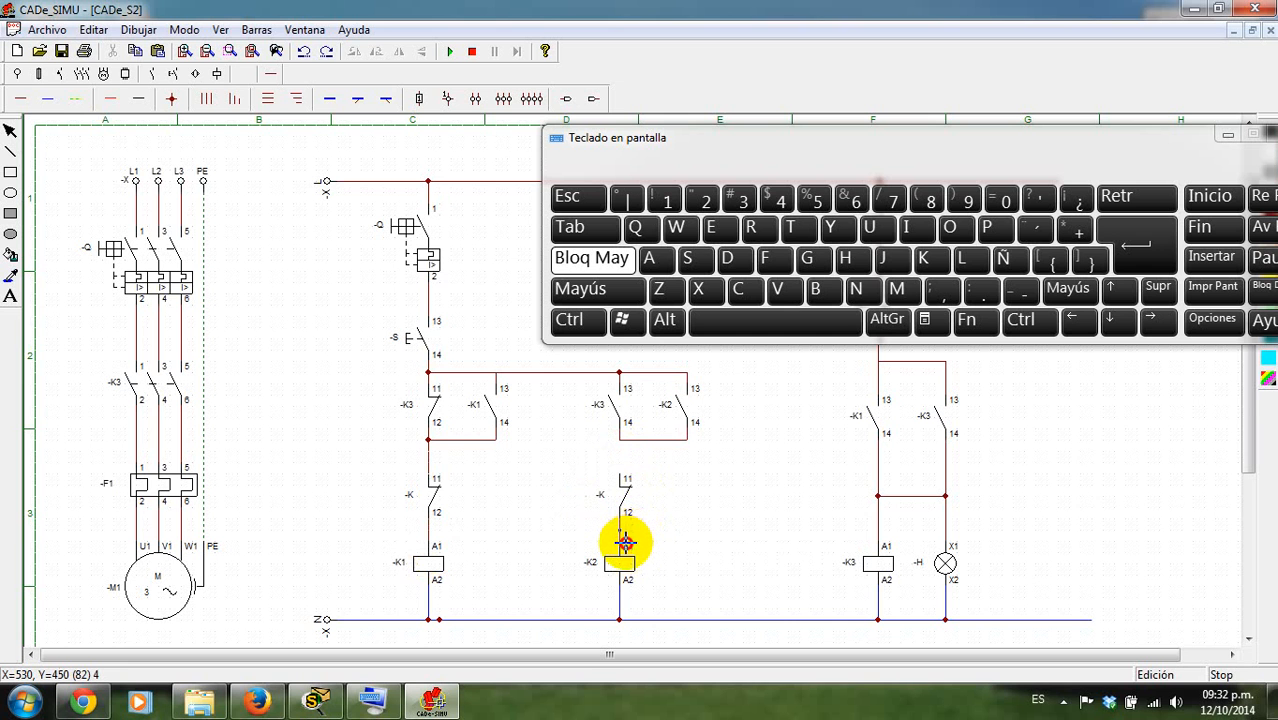
mouse_move(626, 445)
mouse_down()
mouse_move(626, 475)
mouse_move(625, 441)
mouse_up()
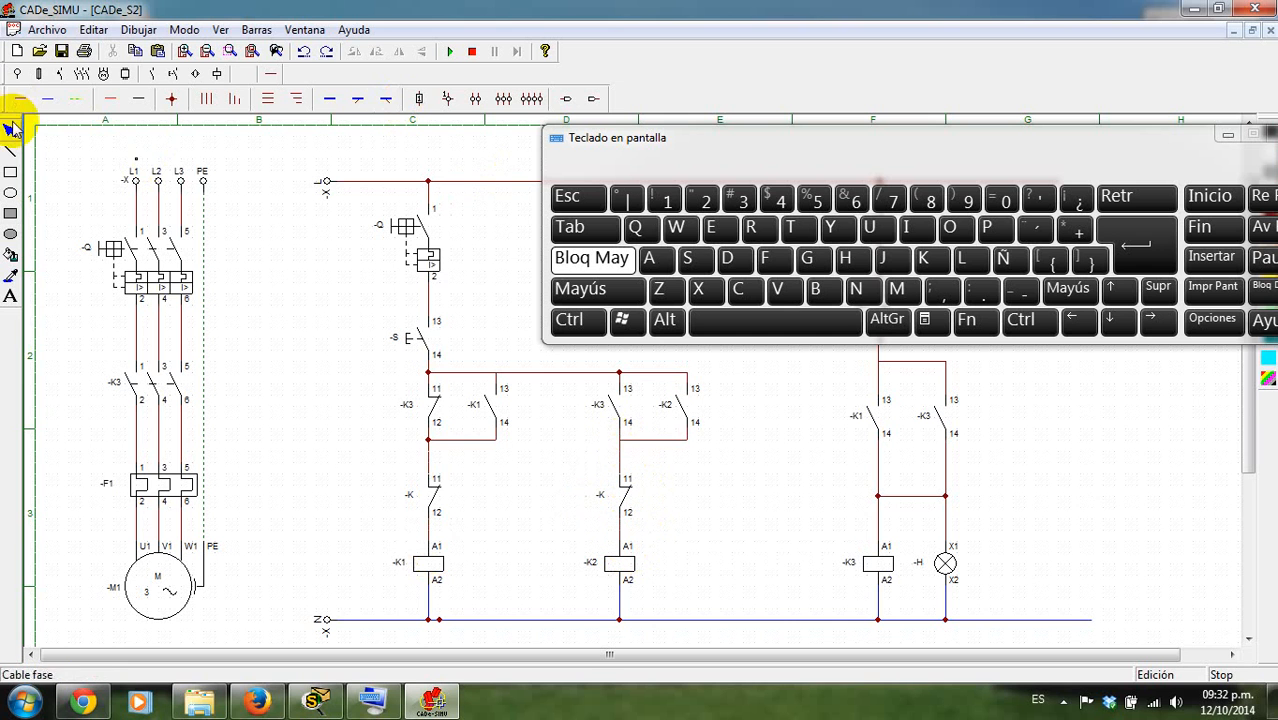
- Name the normally closed contact above coil -K1 as -K2
double_click(434, 505)
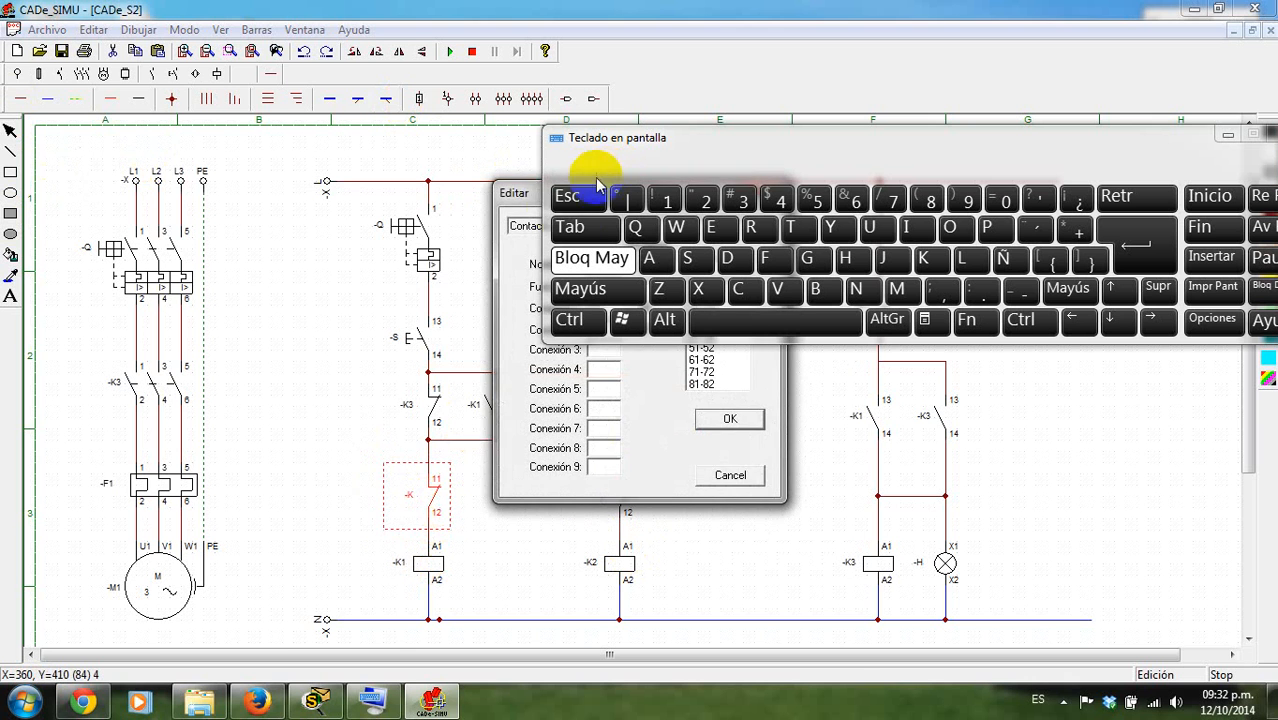
drag(522, 192, 339, 211)
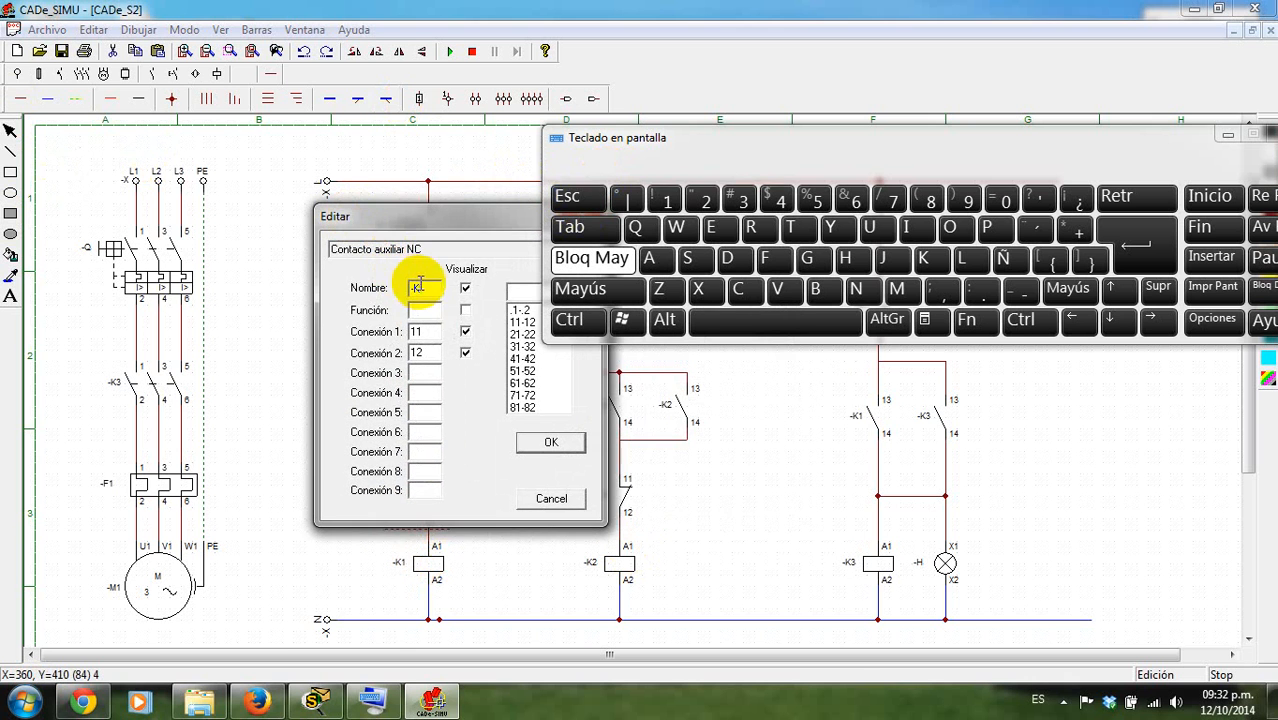
click(706, 199)
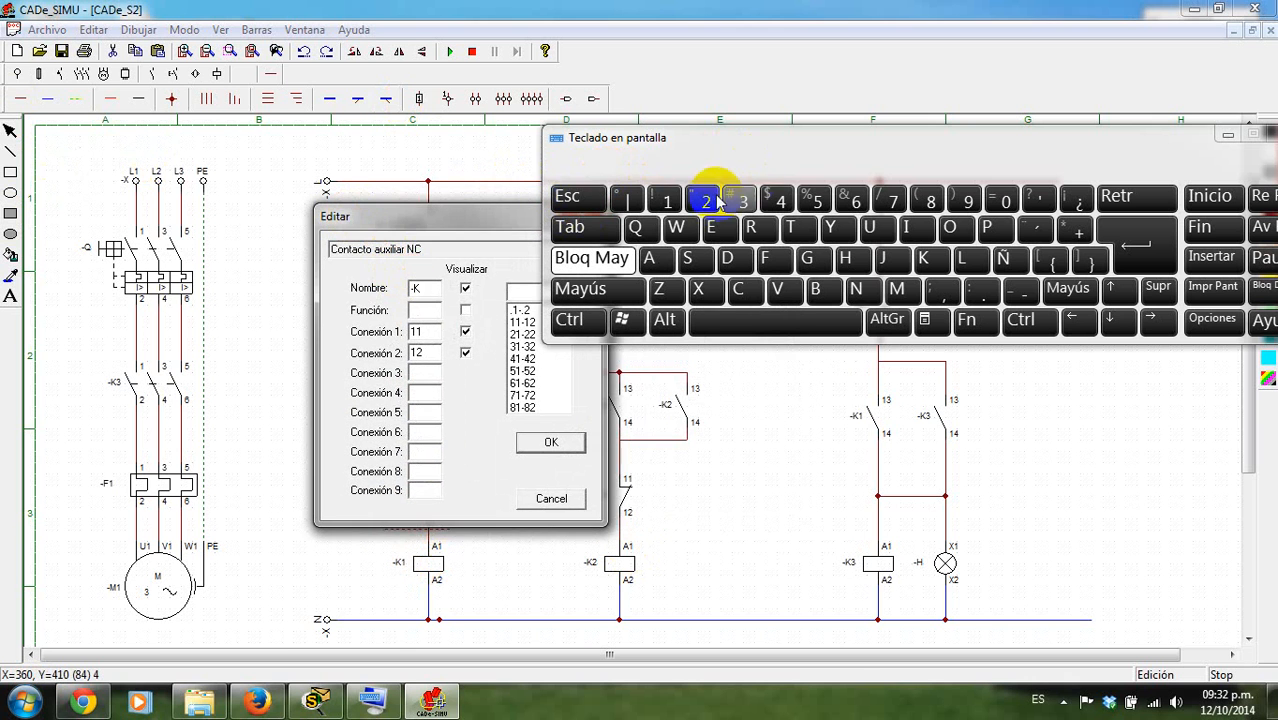
click(556, 443)
double_click(622, 487)
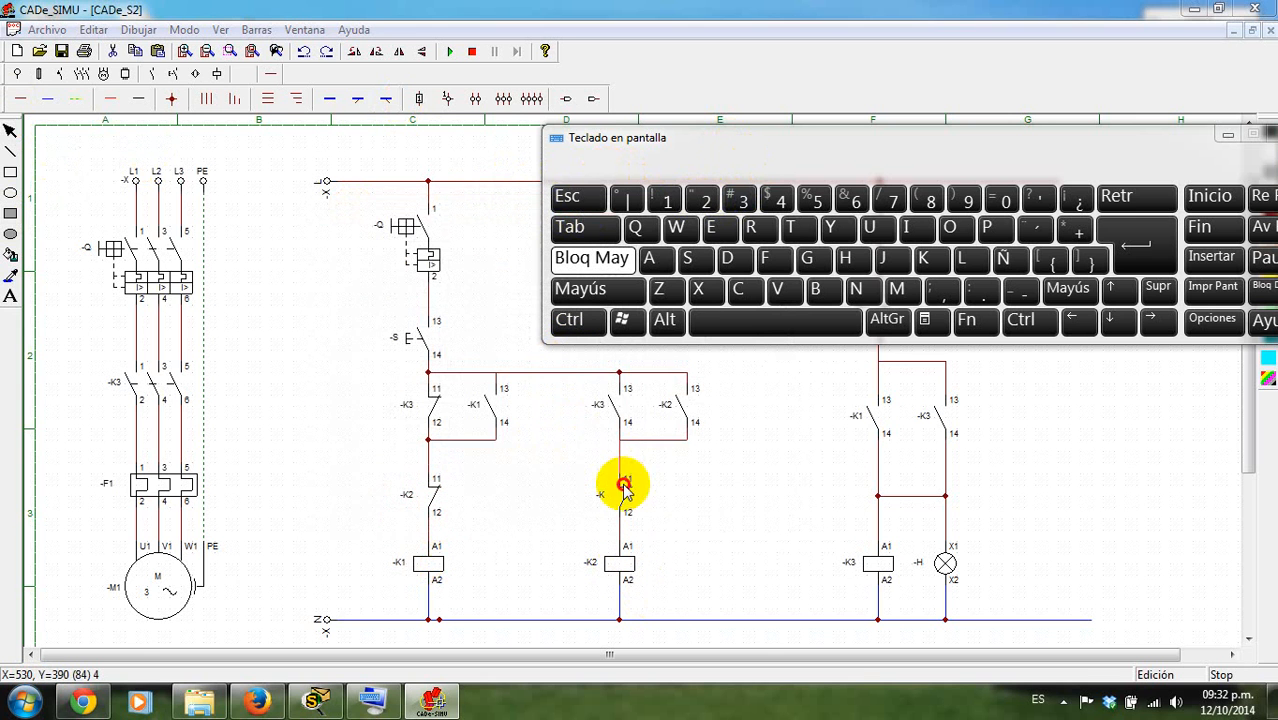
drag(511, 175, 287, 195)
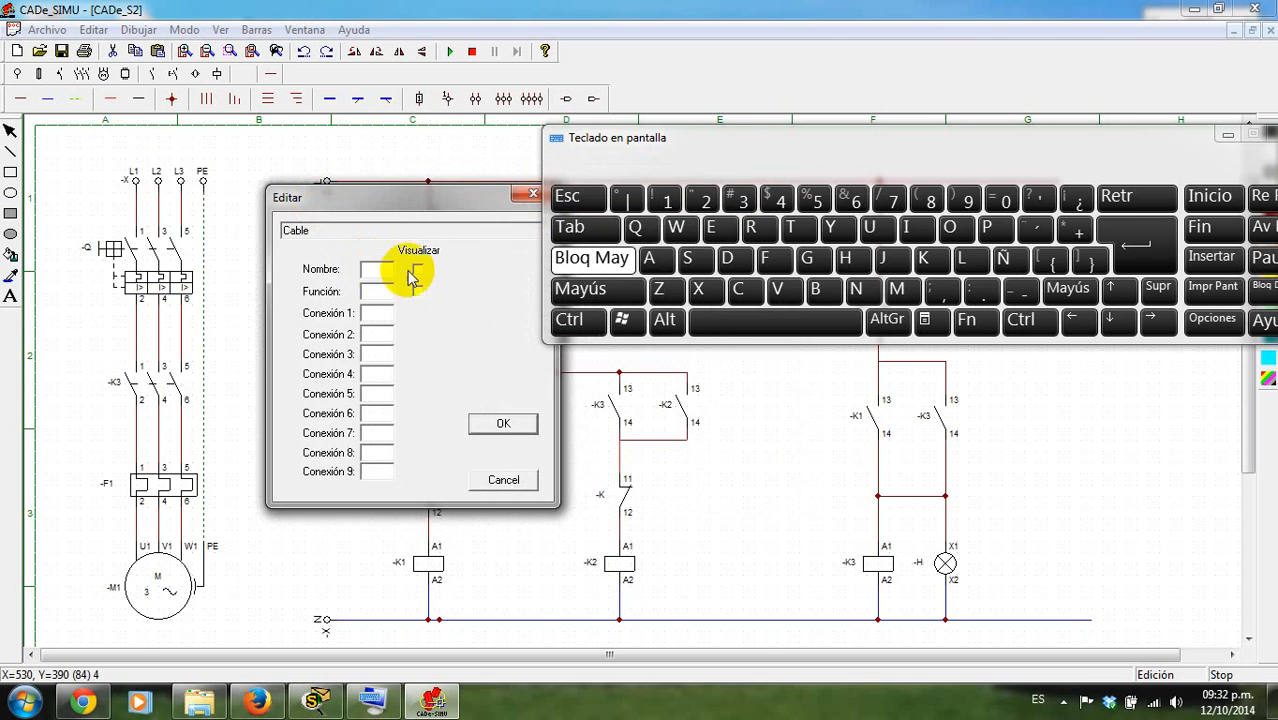
click(524, 194)
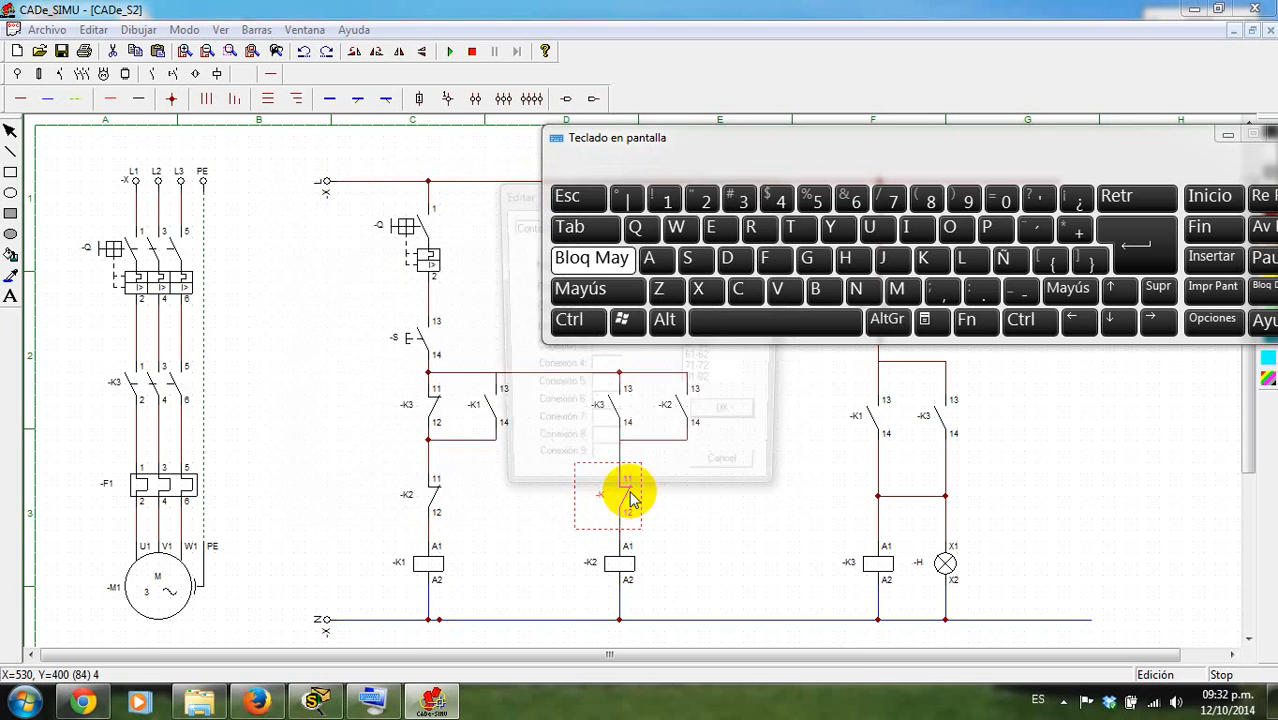
- Name the normally closed contact above coil -K2 as -K1
double_click(630, 500)
drag(500, 203, 289, 237)
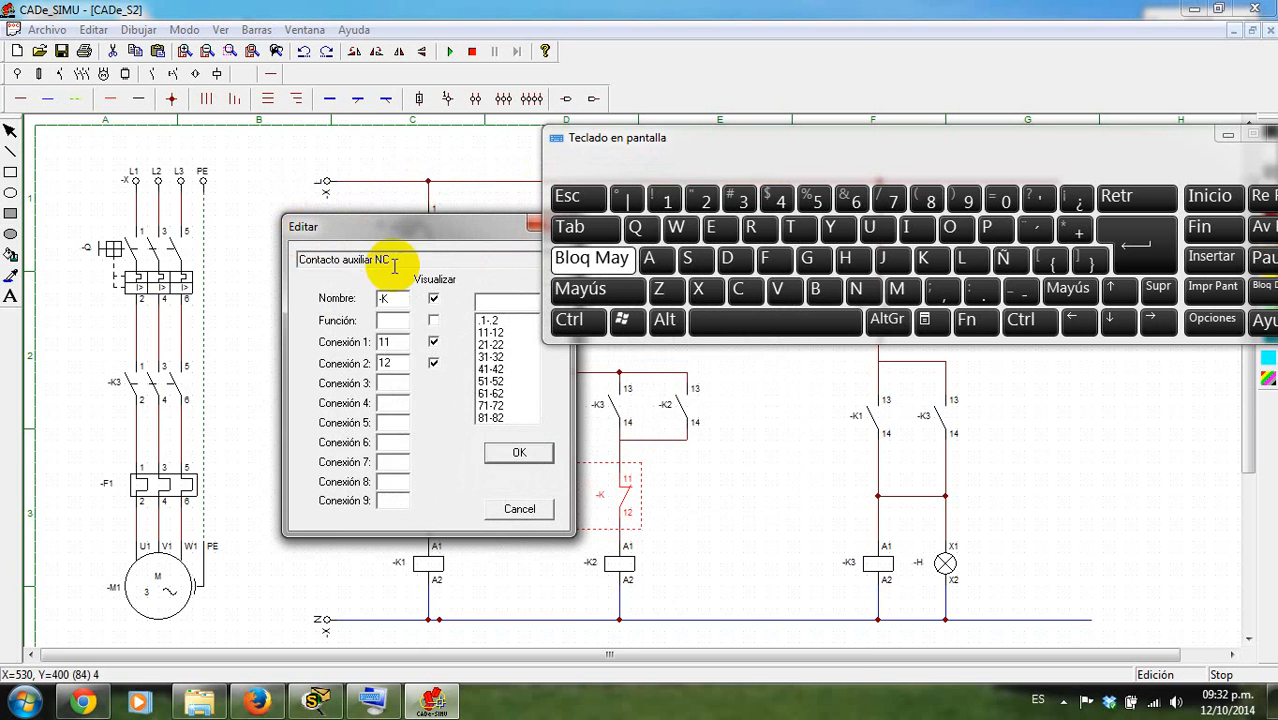
click(667, 196)
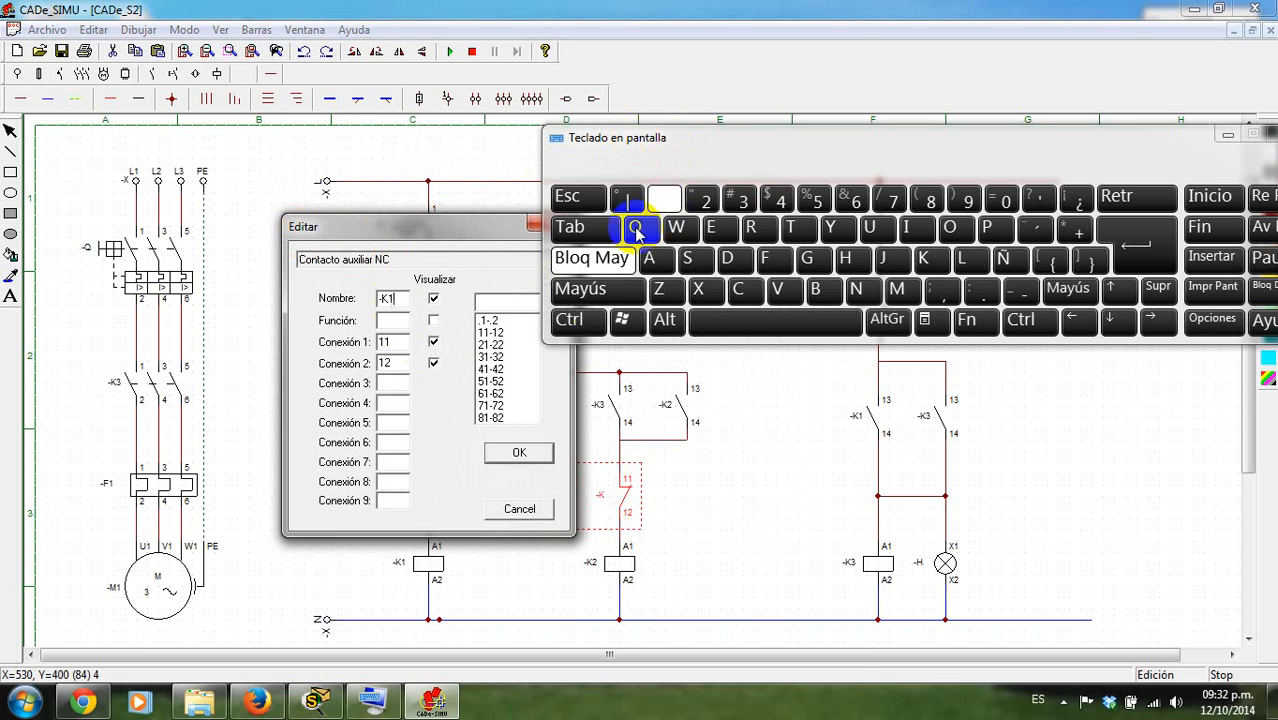
click(535, 454)
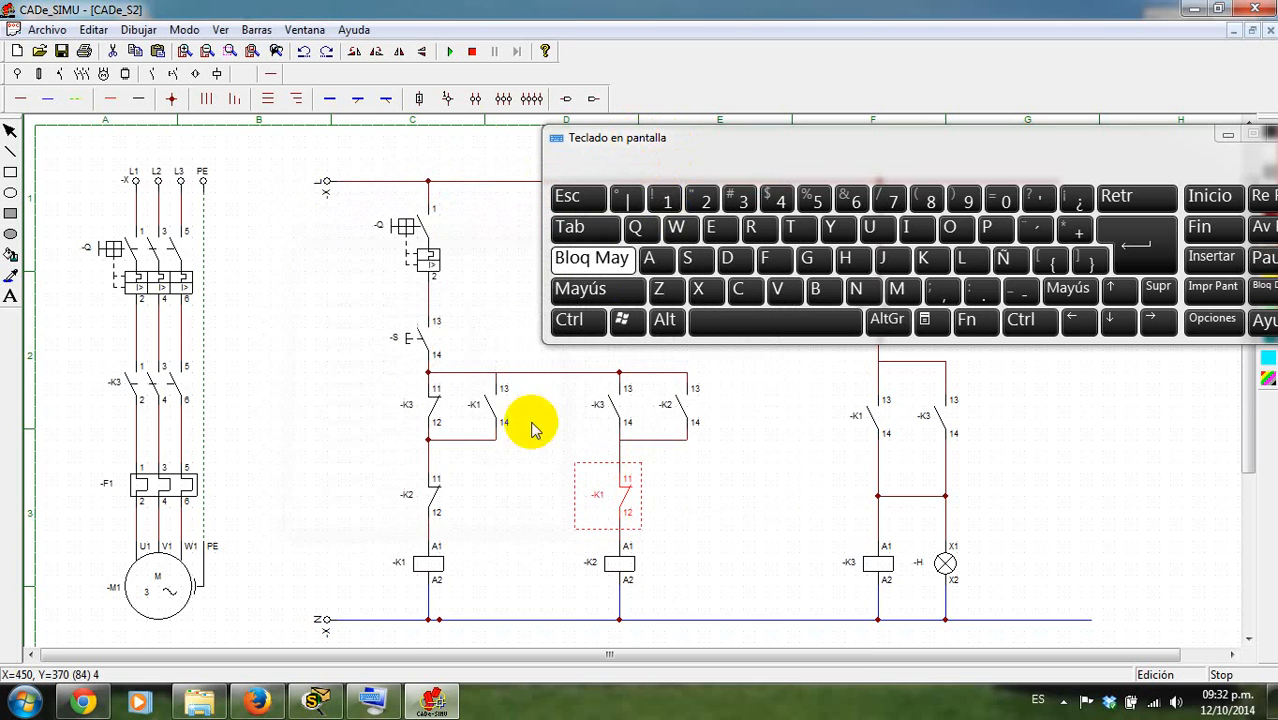
- Start the simulation, close circuit breaker -Q and actuate pushbutton -S to test the motor start
click(450, 51)
click(412, 243)
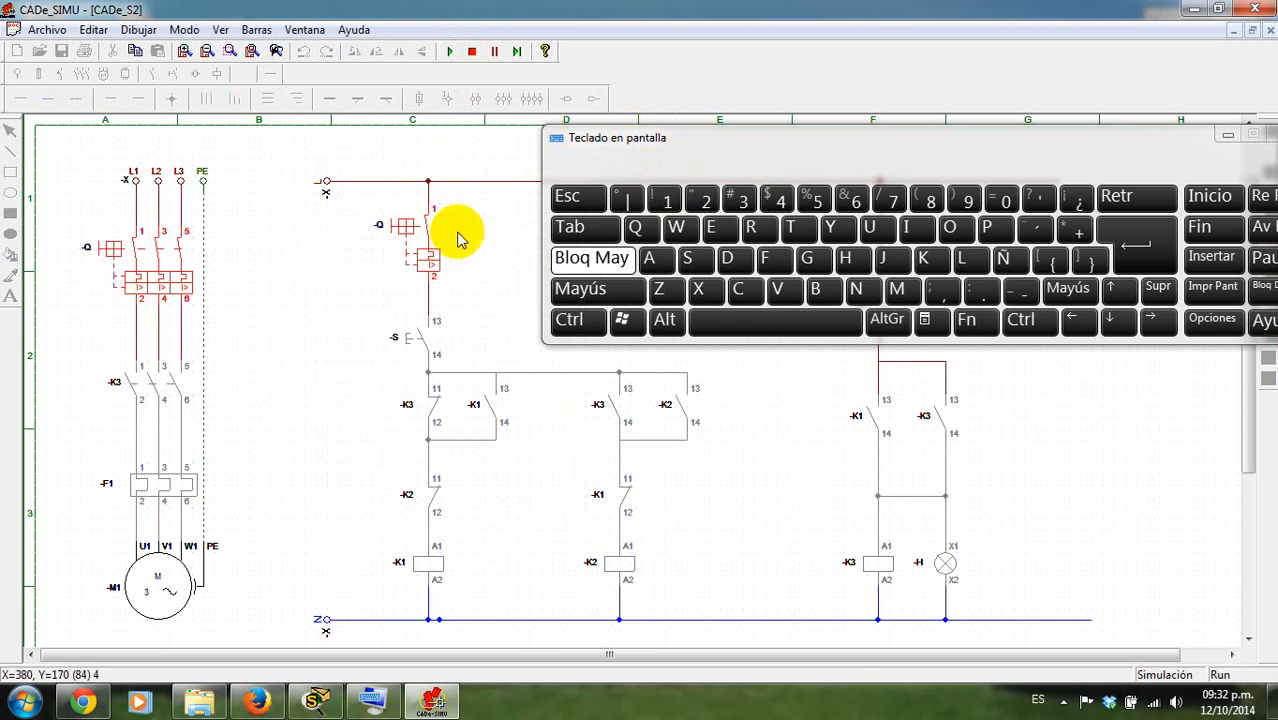
click(413, 338)
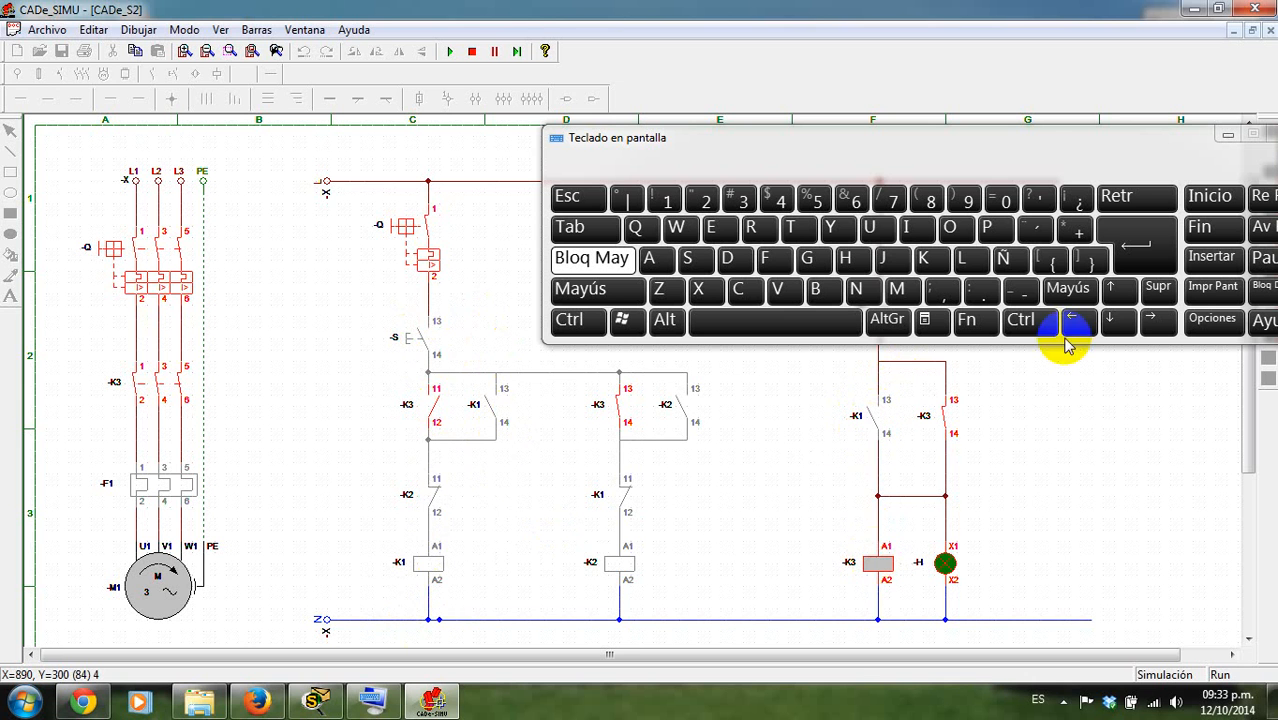
- Stop the simulation and try to name the normally closed contact above the parallel -K1 and -K3 contacts as -K2
click(1232, 136)
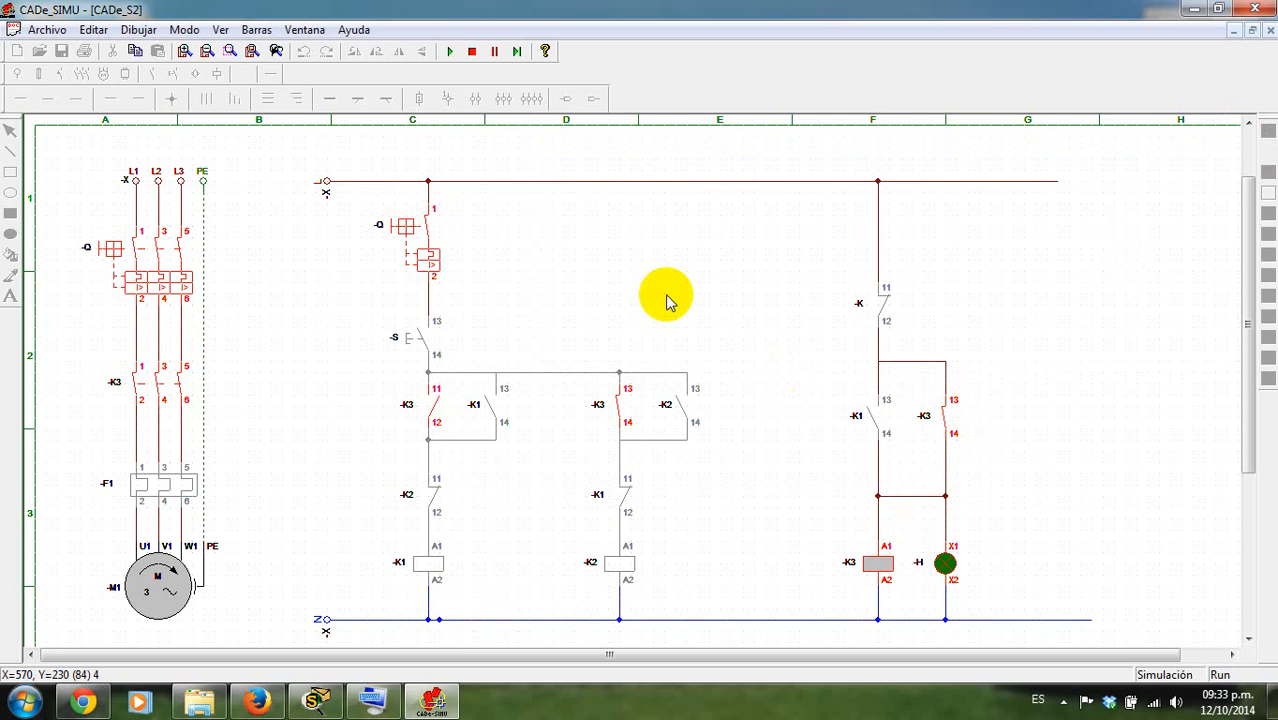
click(472, 51)
double_click(873, 303)
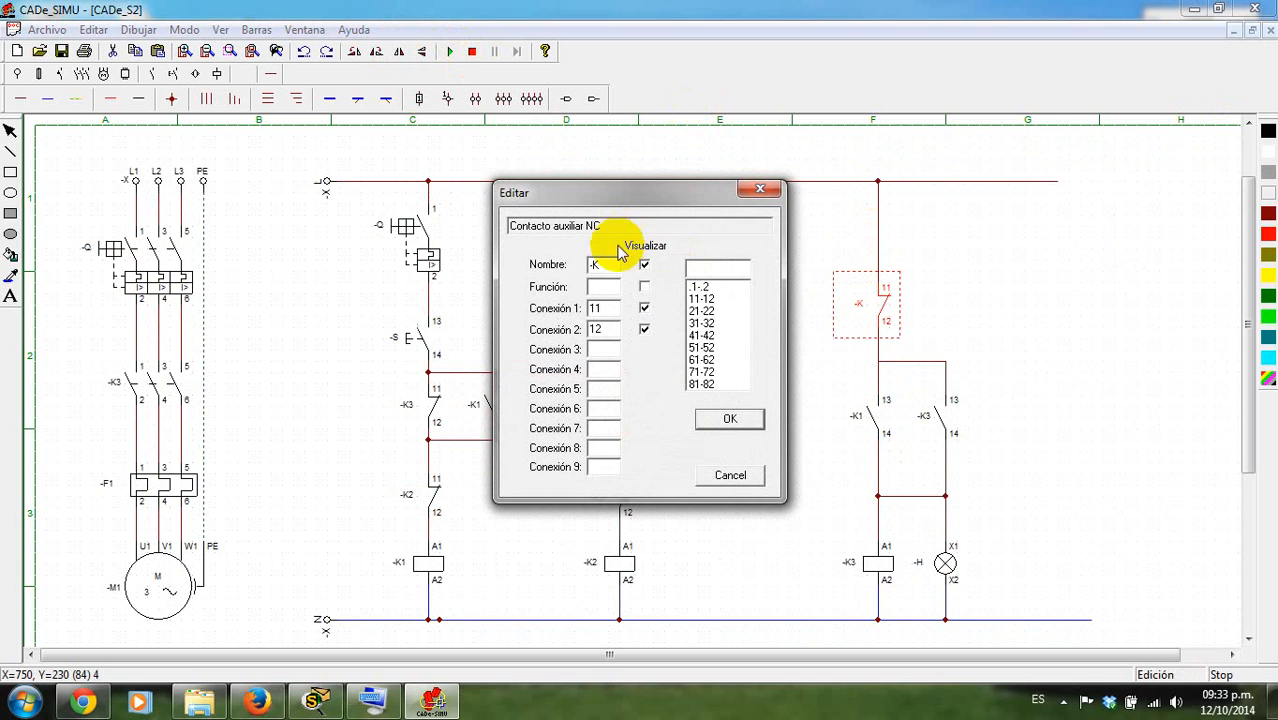
click(374, 700)
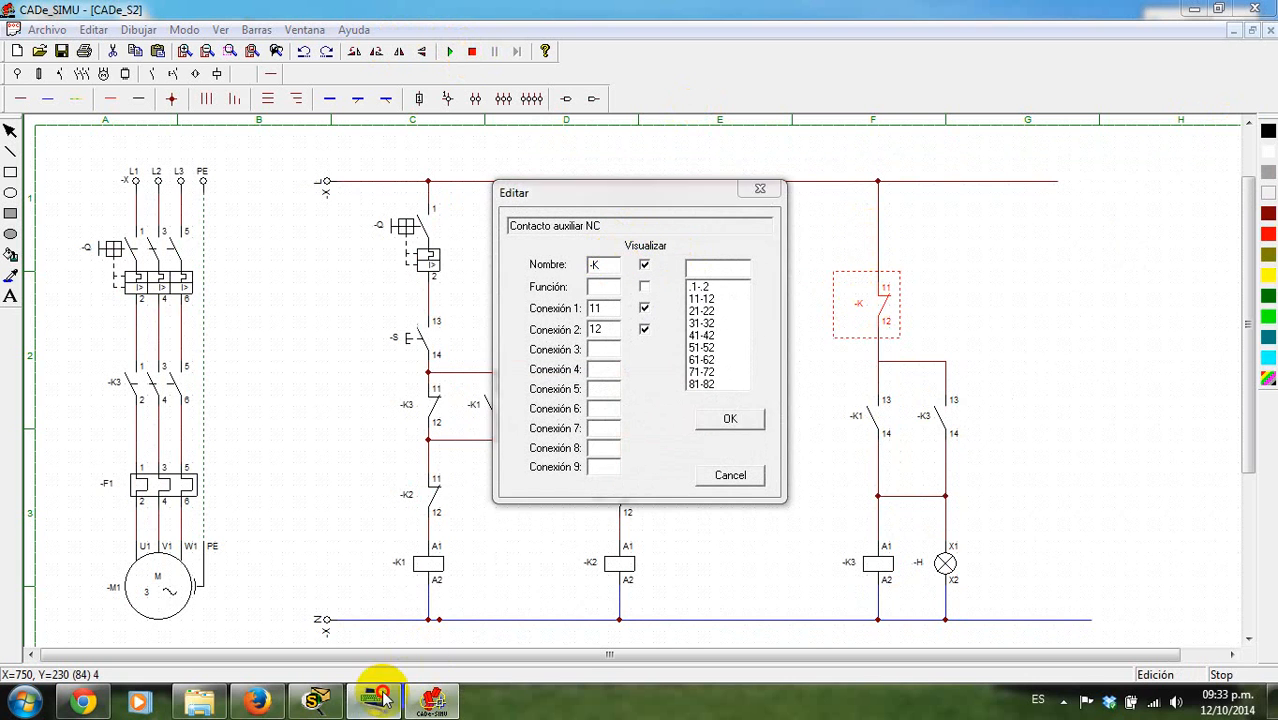
drag(667, 157, 597, 394)
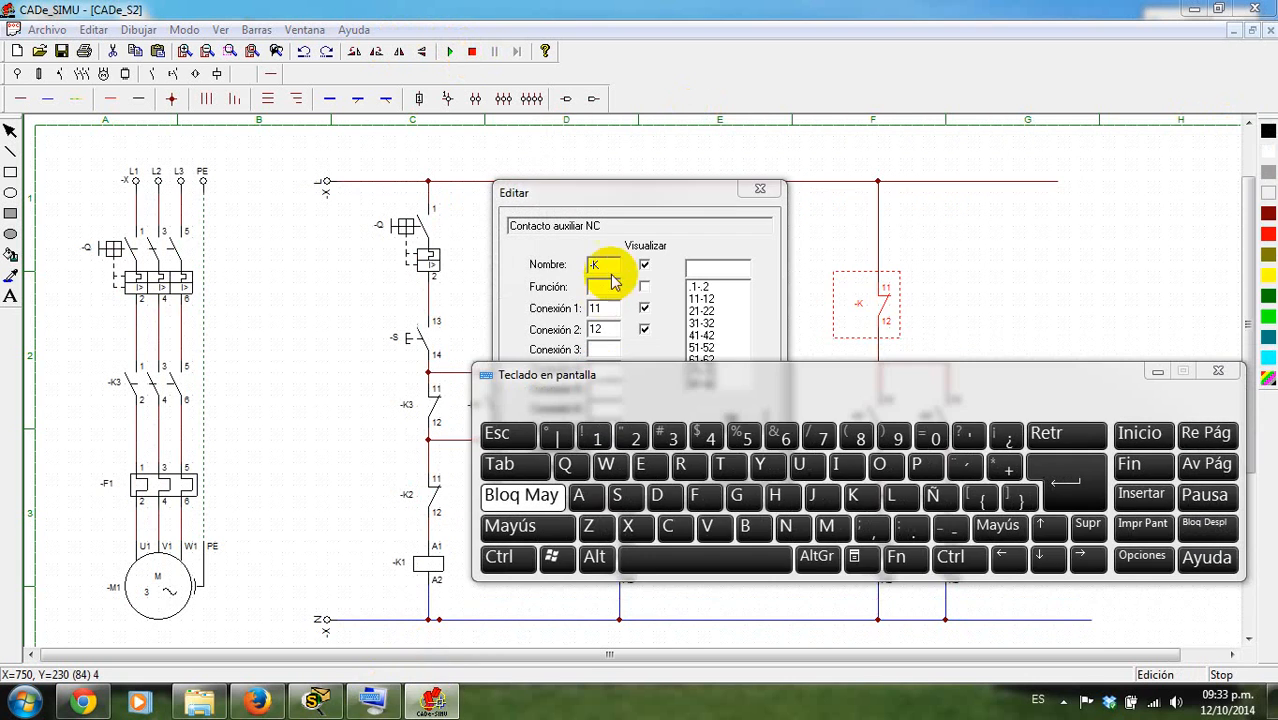
click(608, 263)
click(643, 449)
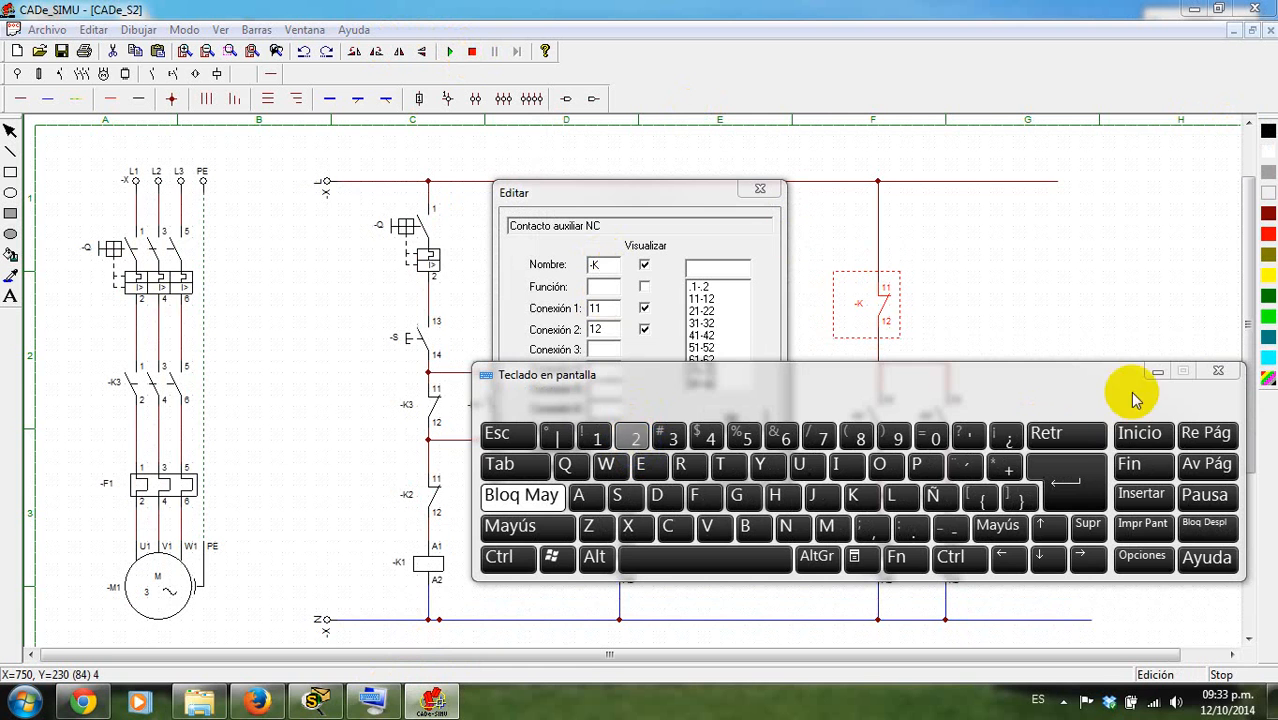
click(1157, 371)
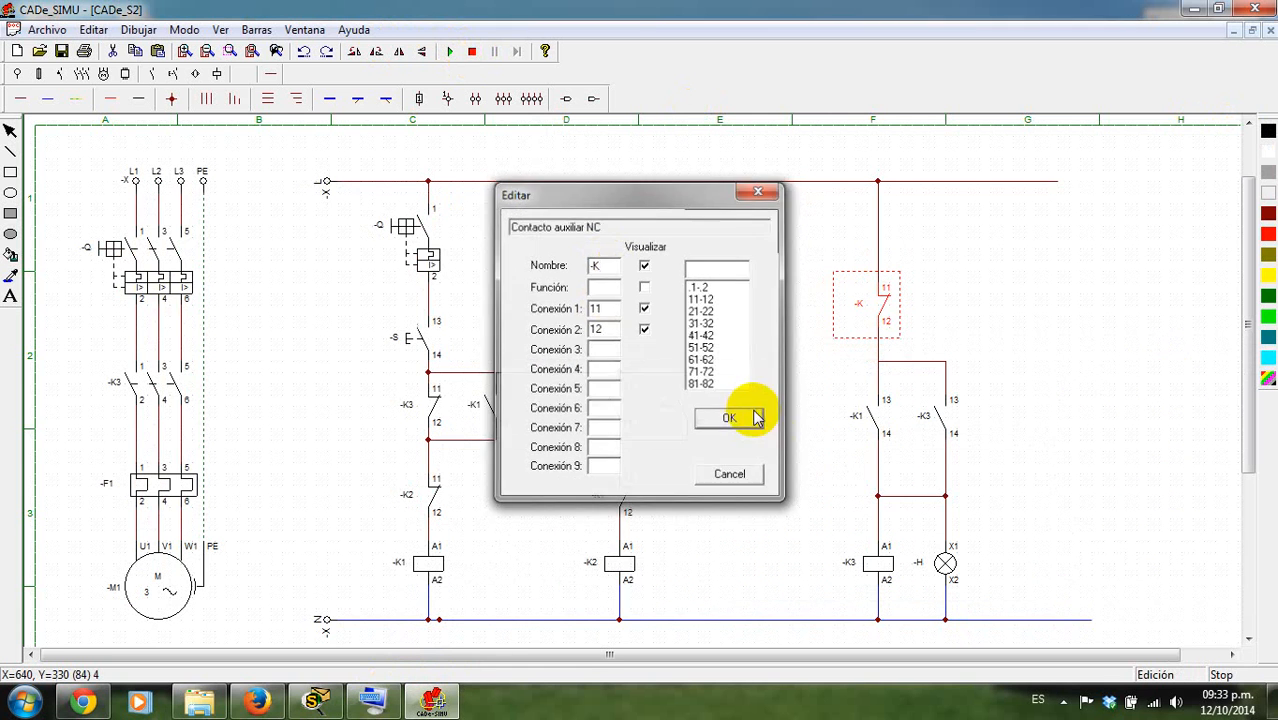
click(740, 418)
- Run the simulation again, close circuit breaker -Q and actuate pushbutton -S to check the start and stop behaviour
click(448, 53)
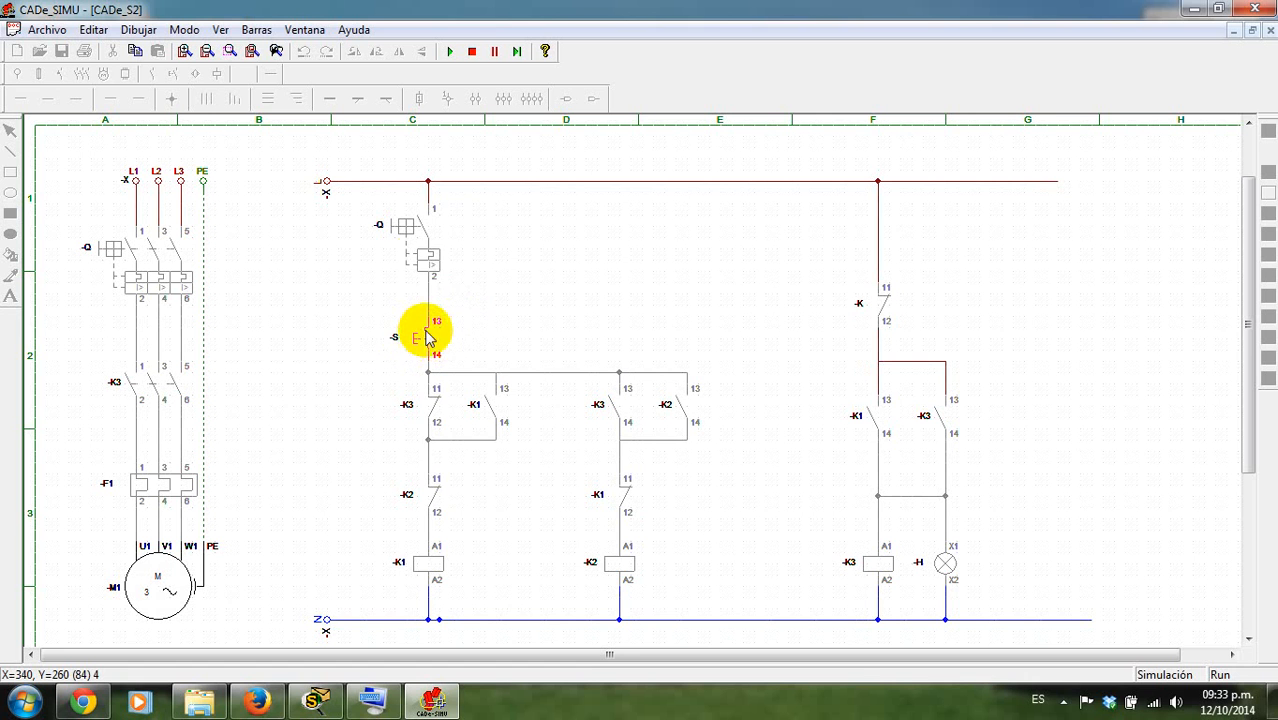
click(455, 229)
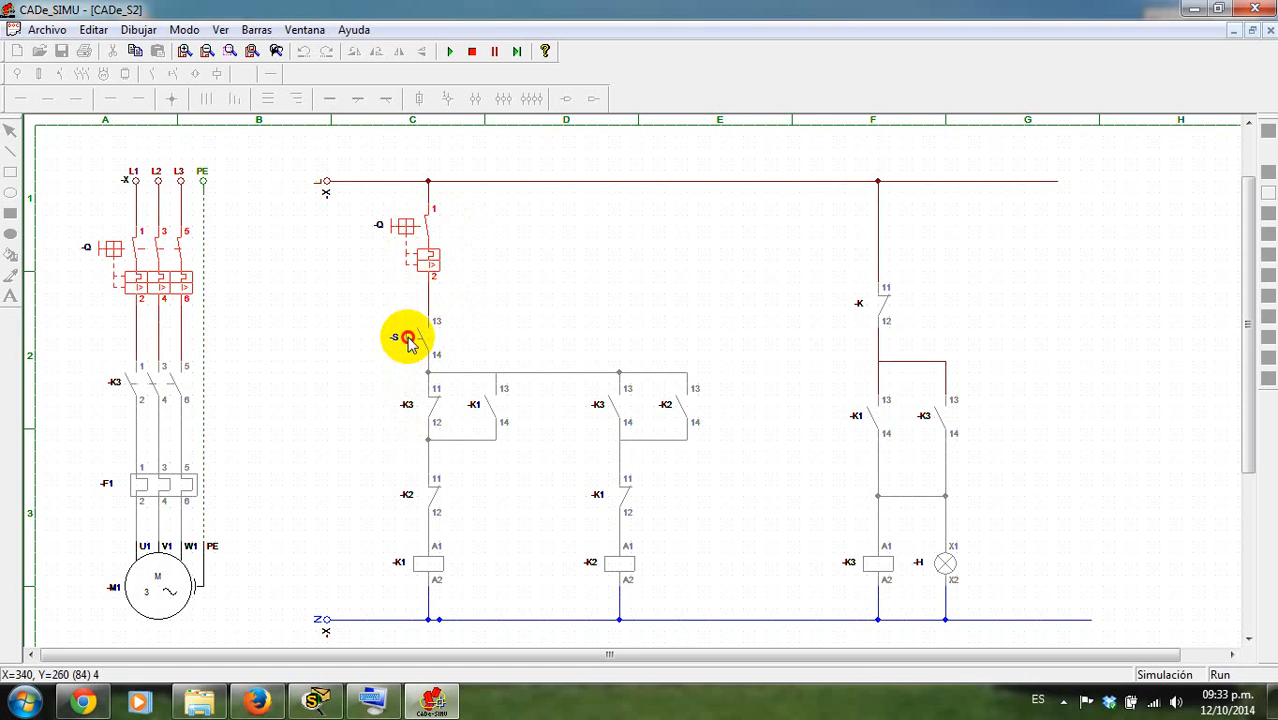
click(420, 338)
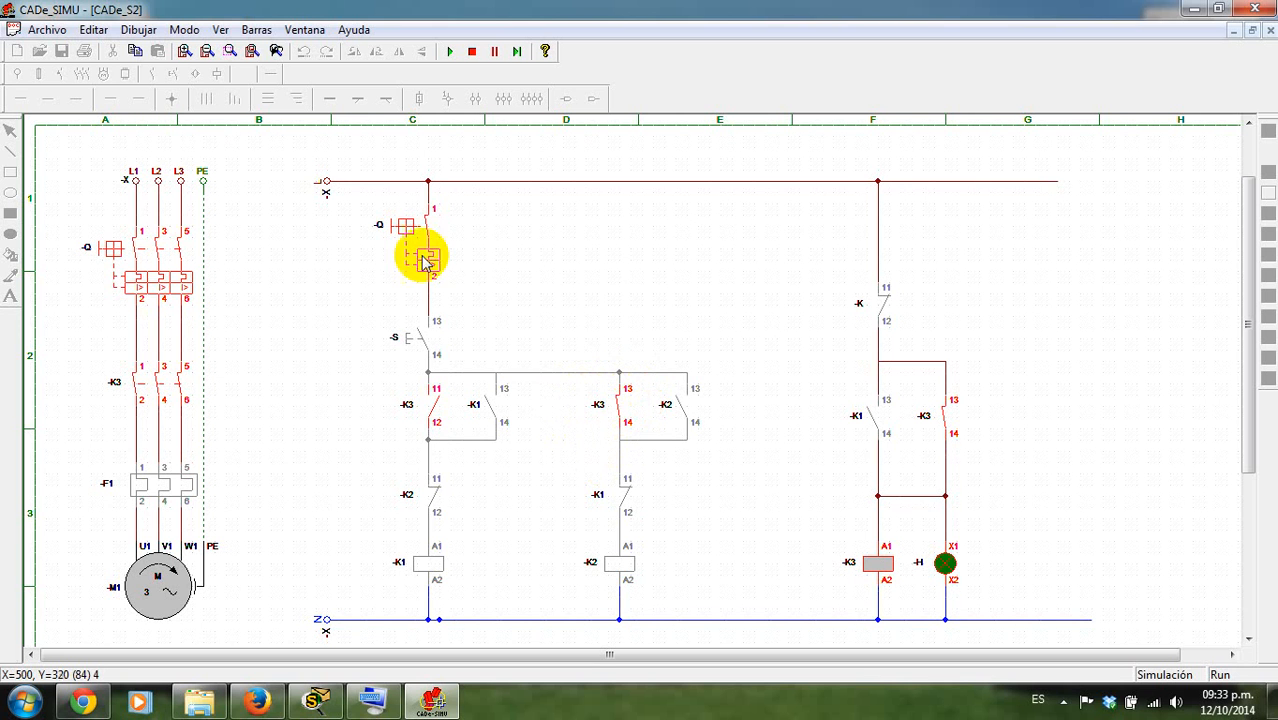
click(442, 336)
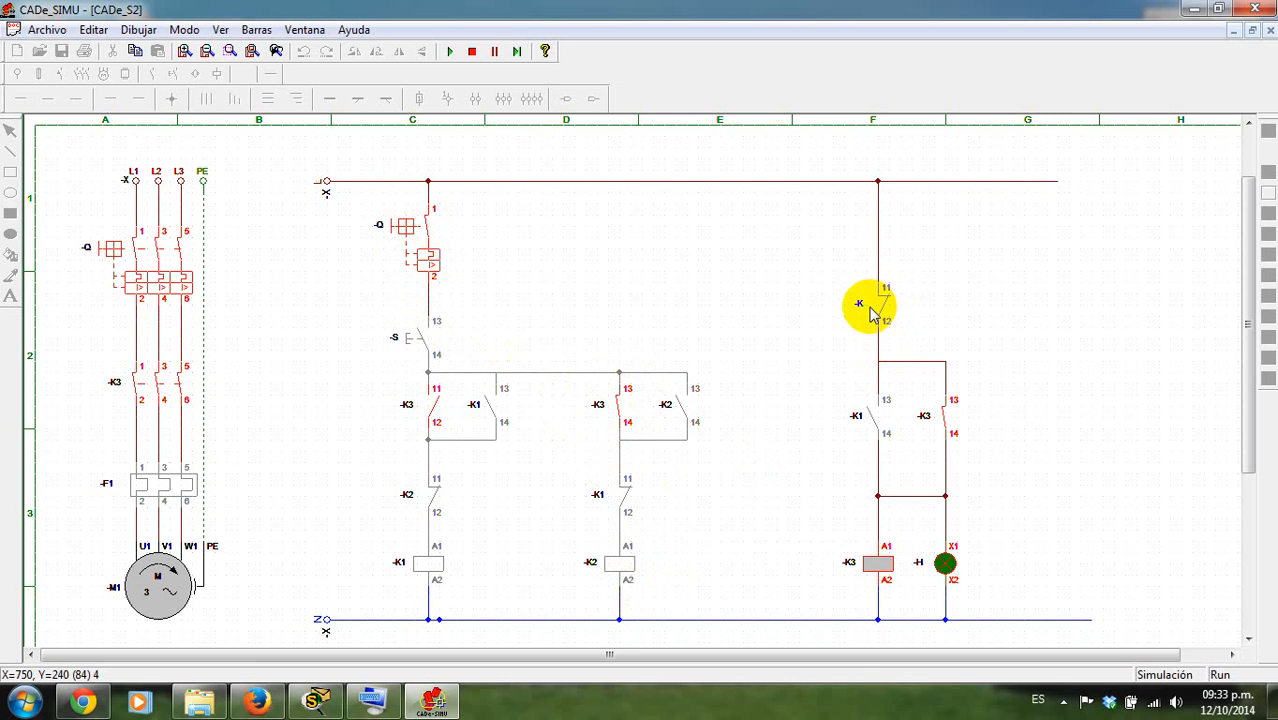
- Stop the simulation and name the normally closed contact above the -K1 and -K3 contacts in the -K3 coil branch as -K2
click(472, 51)
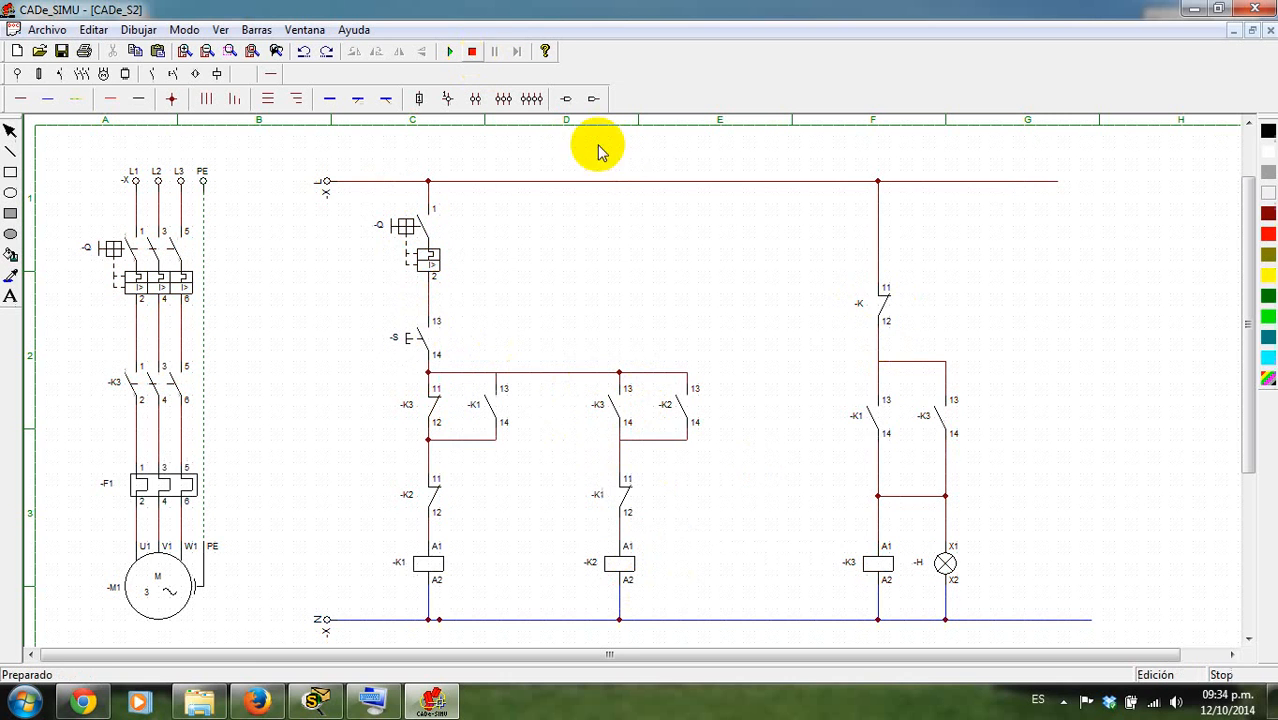
double_click(880, 302)
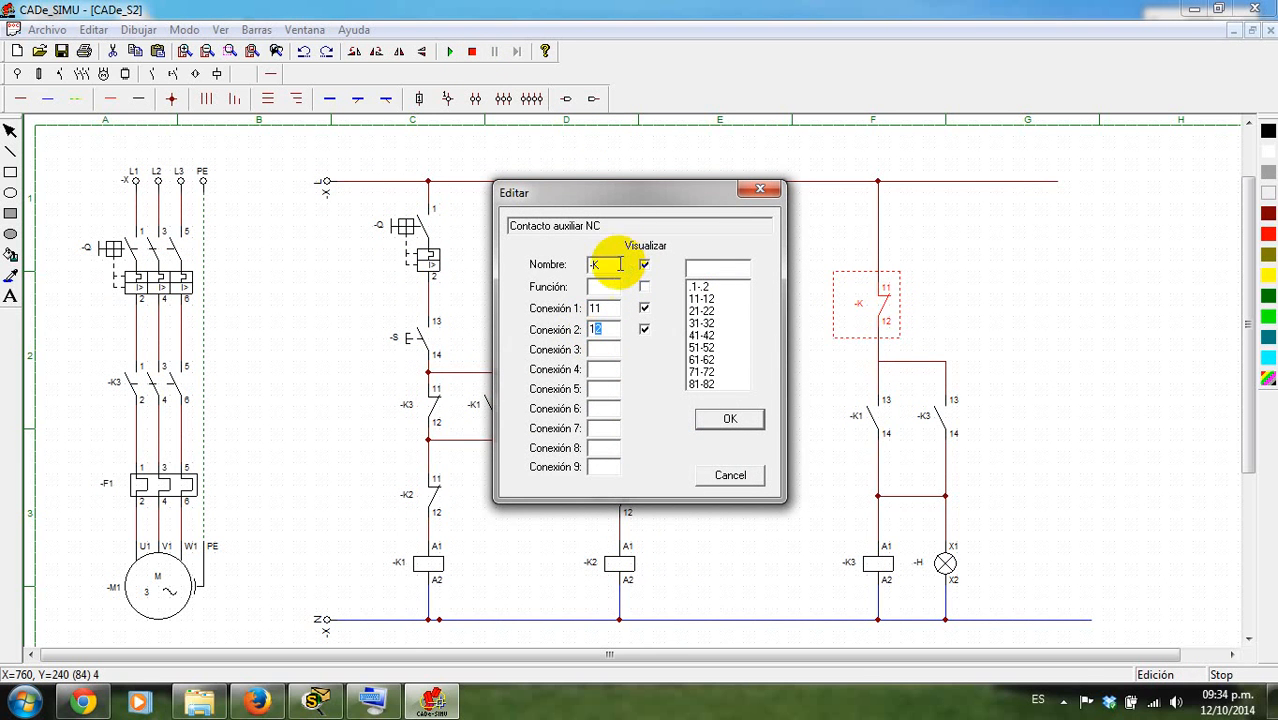
click(729, 419)
- Simulate the corrected circuit, closing circuit breaker -Q and actuating pushbutton -S repeatedly to test alternate starting and stopping of motor -M1
click(454, 52)
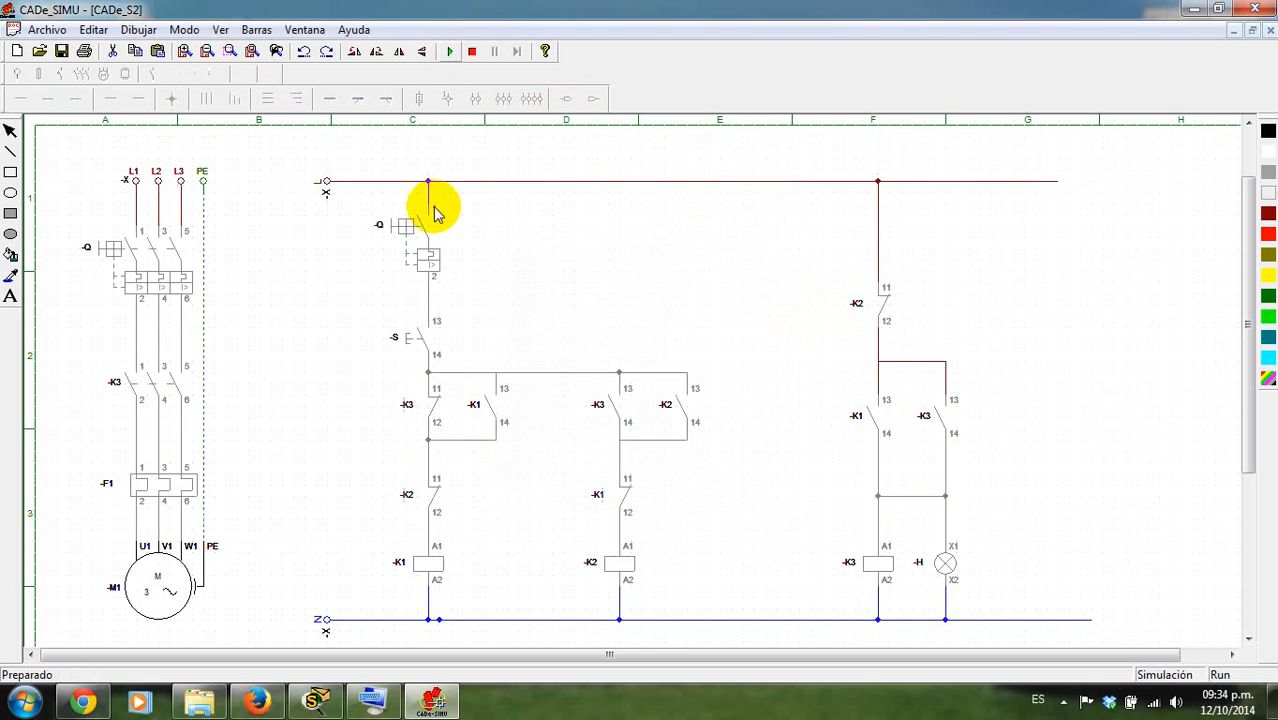
click(428, 250)
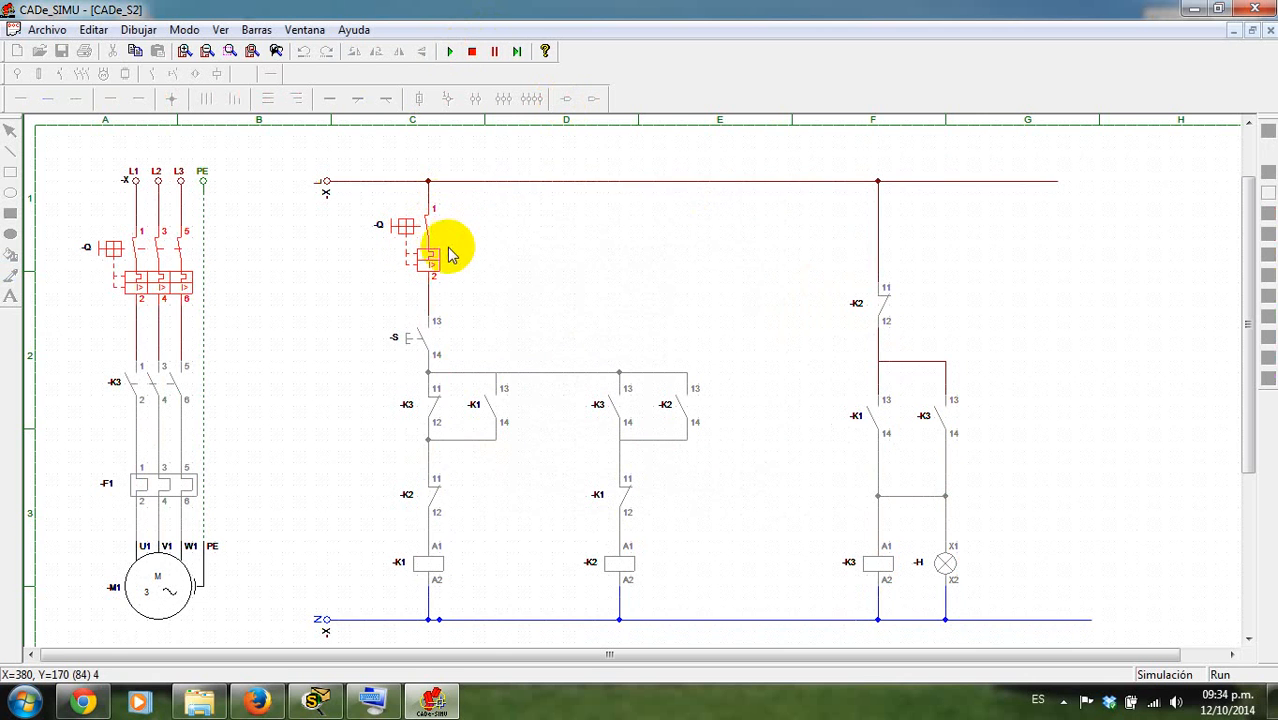
click(416, 339)
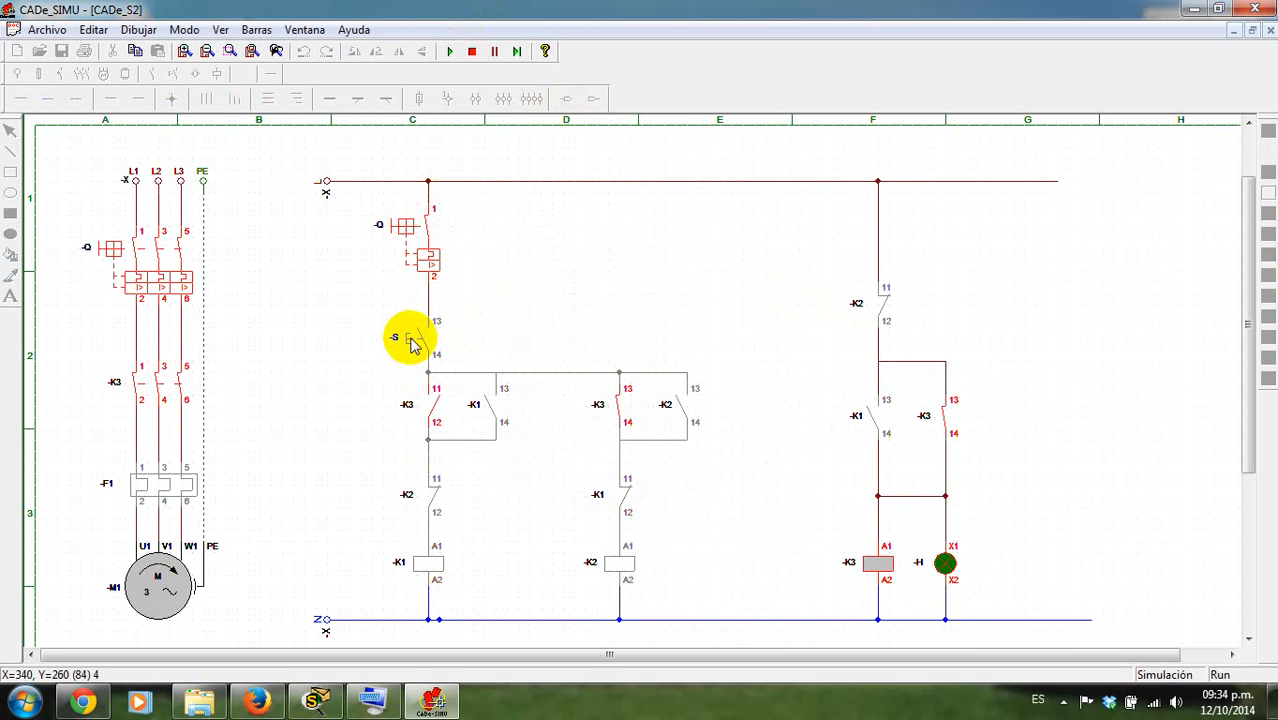
click(414, 341)
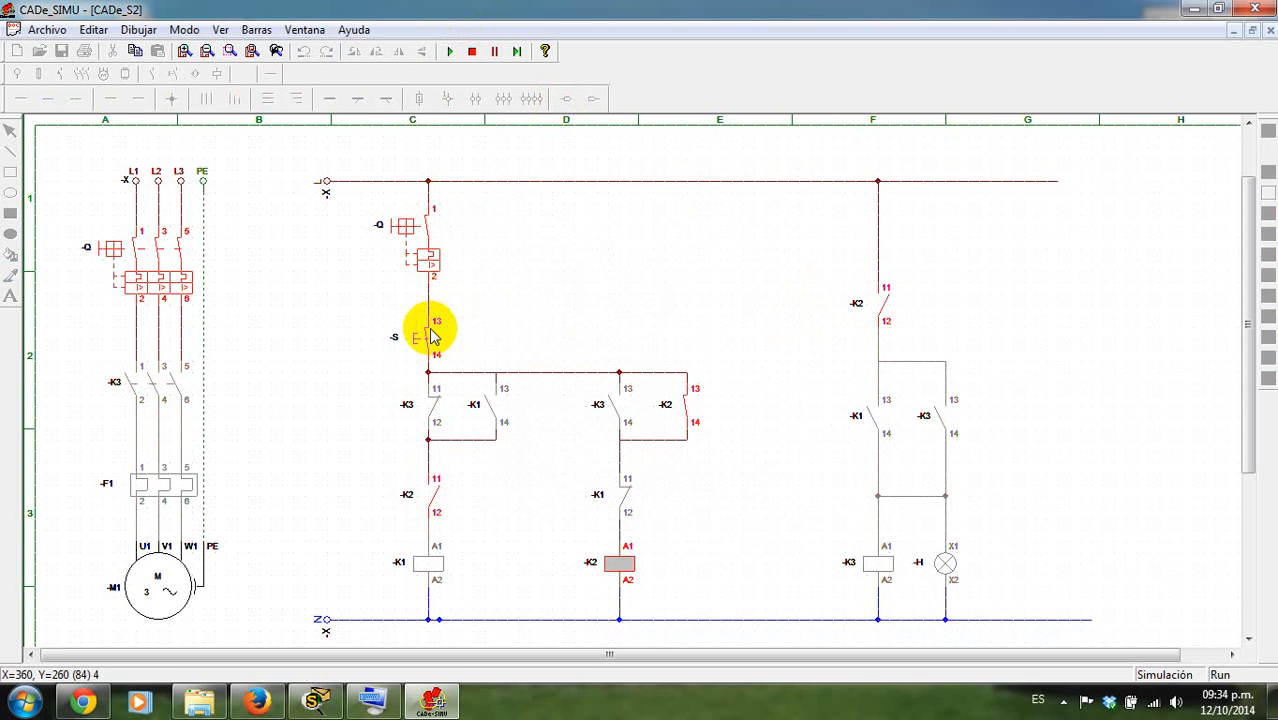
click(416, 341)
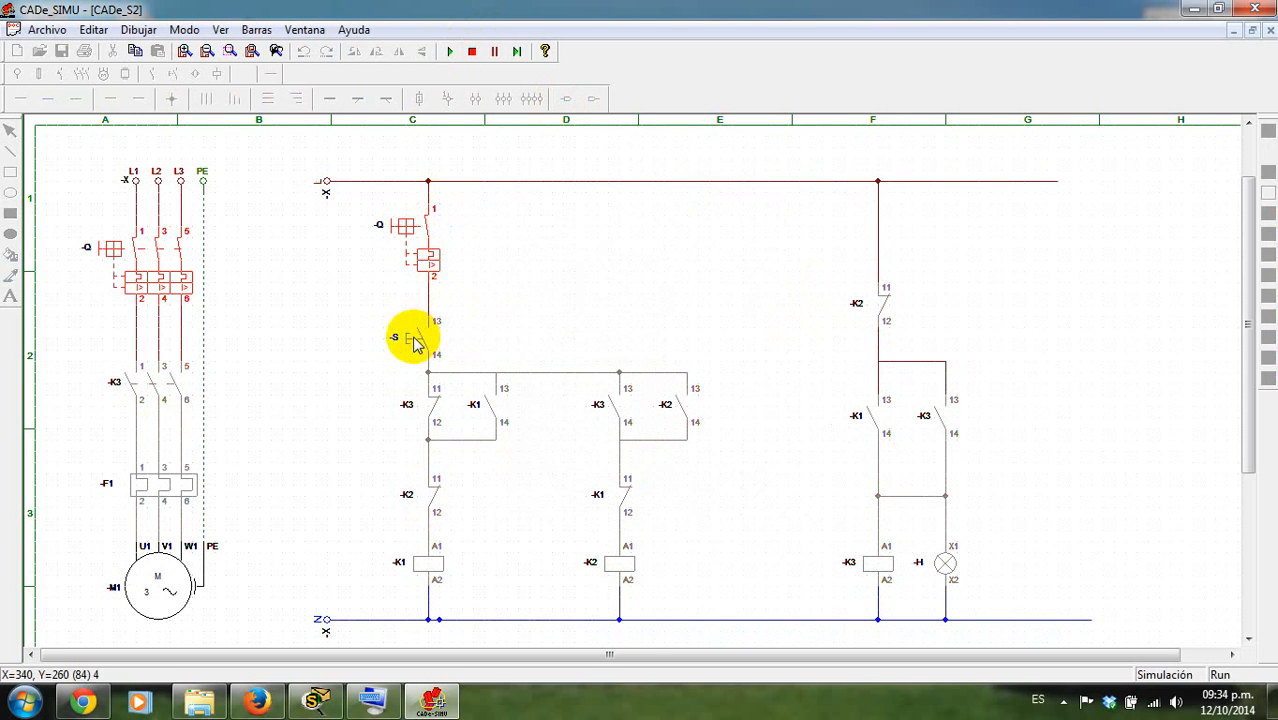
click(416, 341)
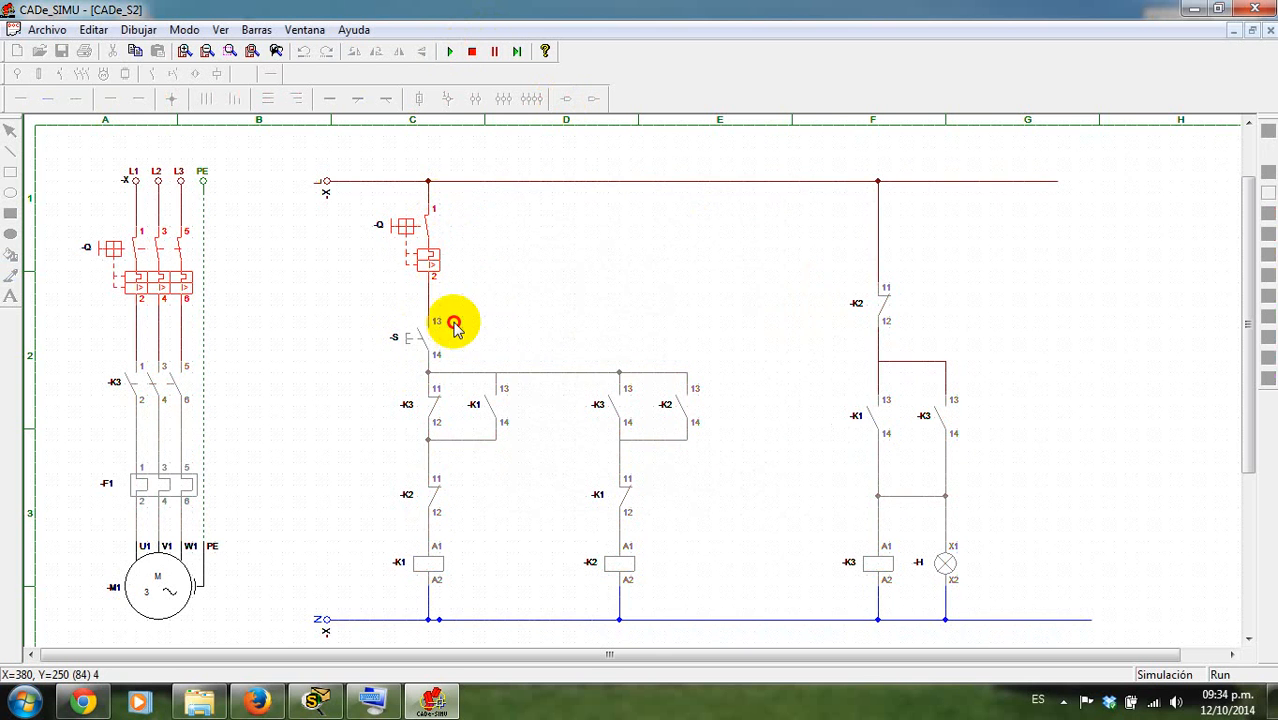
click(397, 340)
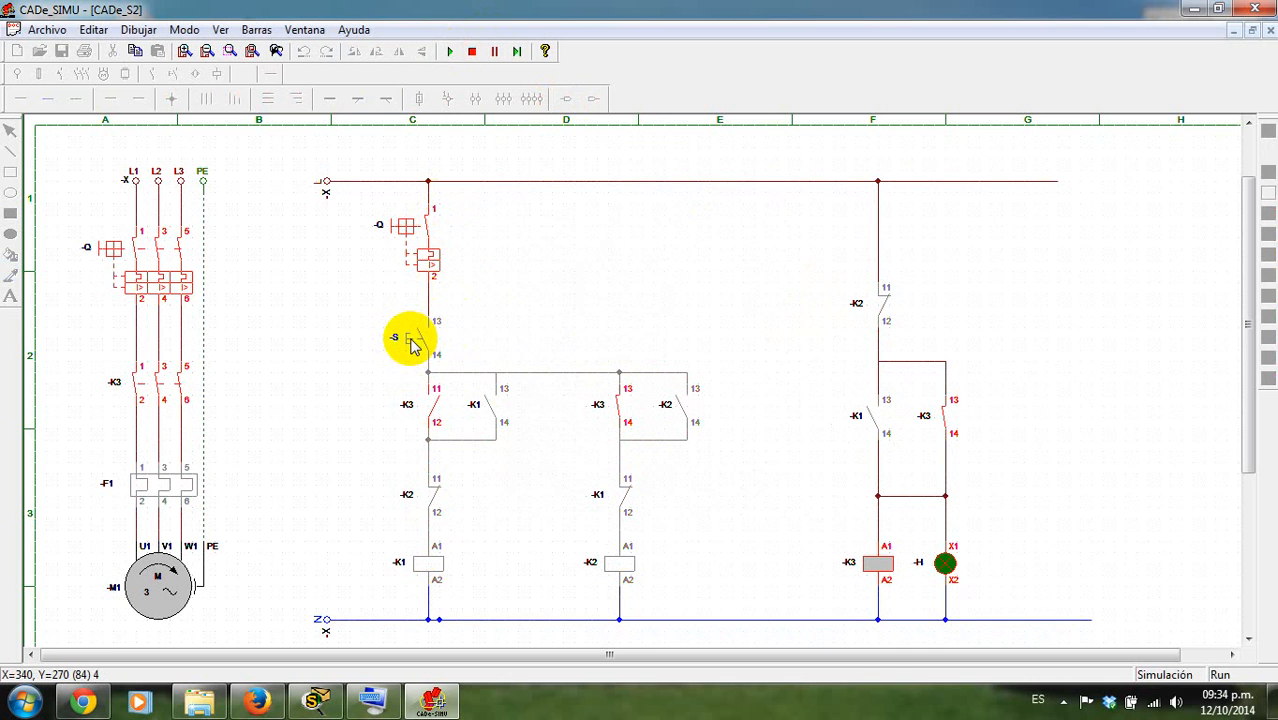
click(422, 337)
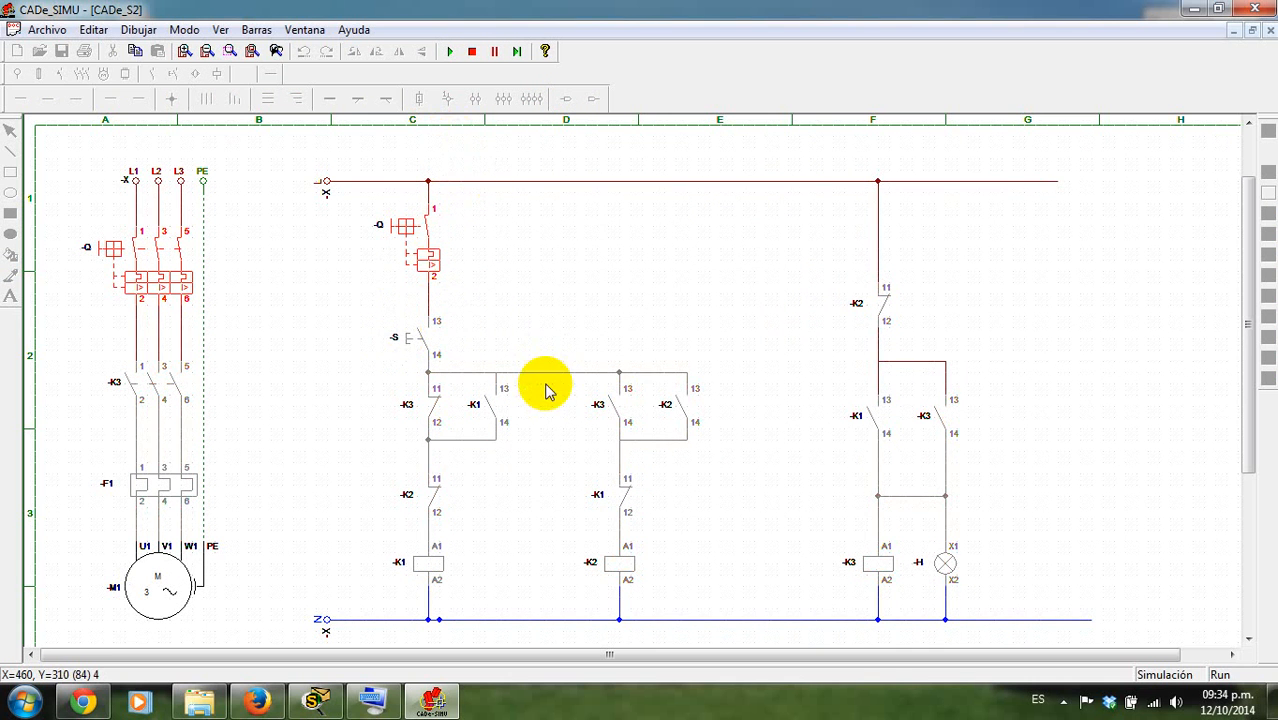
click(1063, 701)
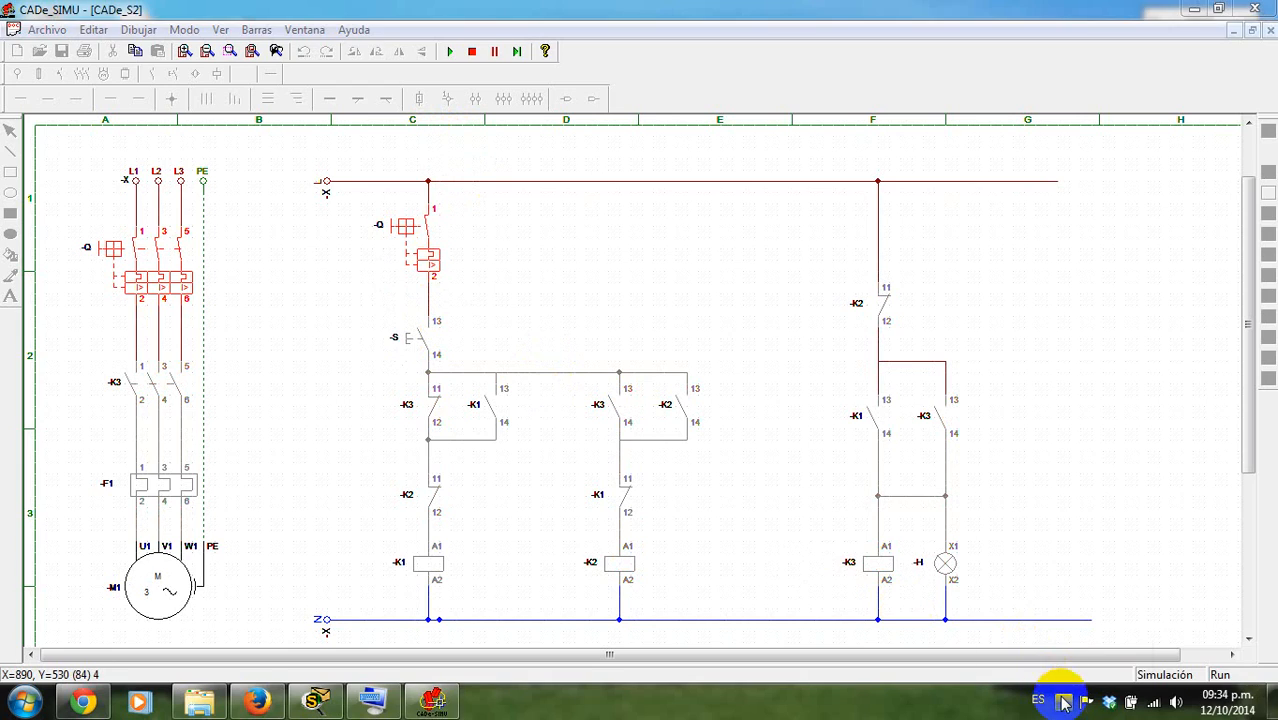